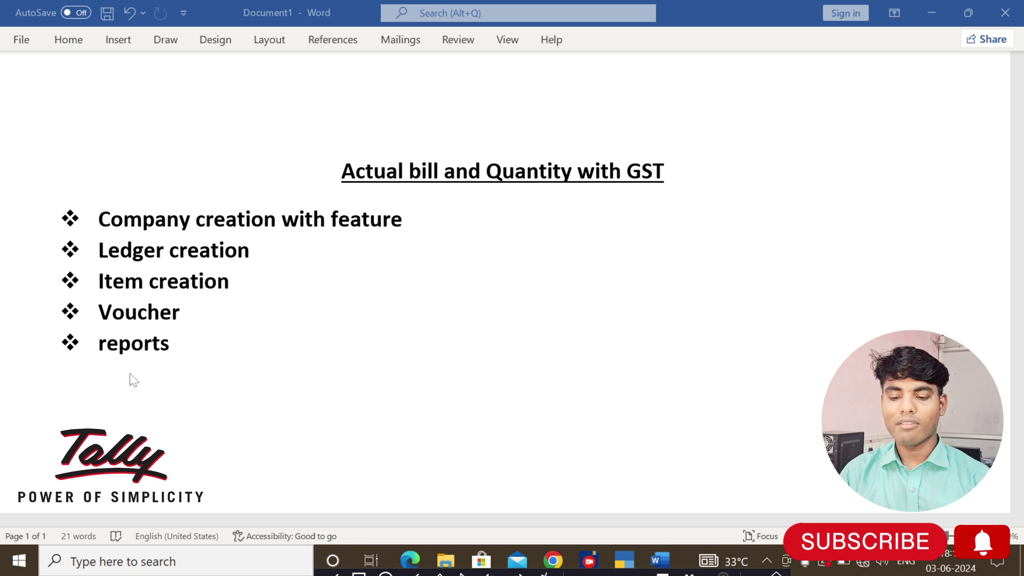
Step: Switch to TallyPrime and start a new company named "Actual with Gst", keeping the same mailing name
{"action": "left_click", "coordinate": [630, 555]}
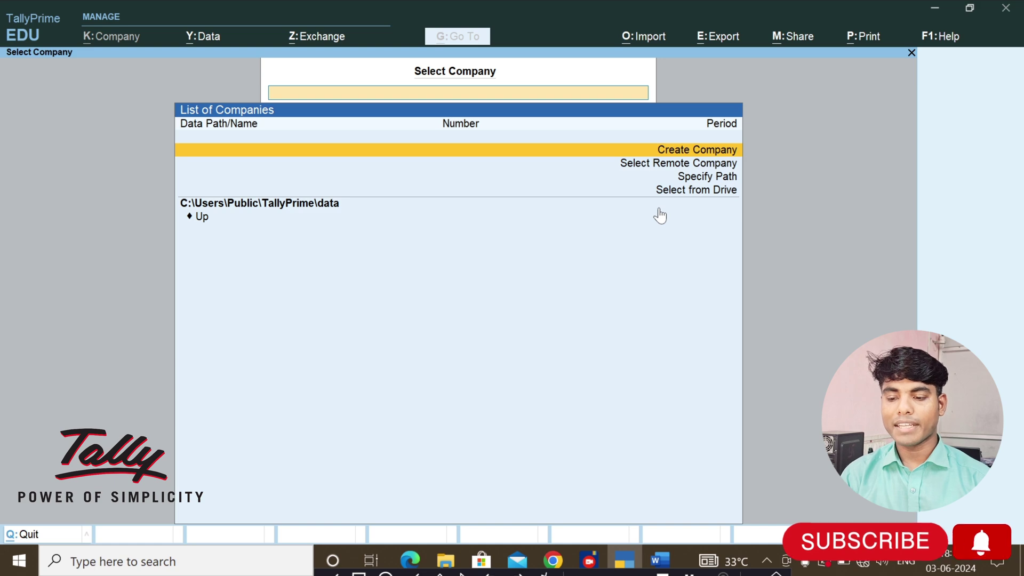
{"action": "key", "text": "Return"}
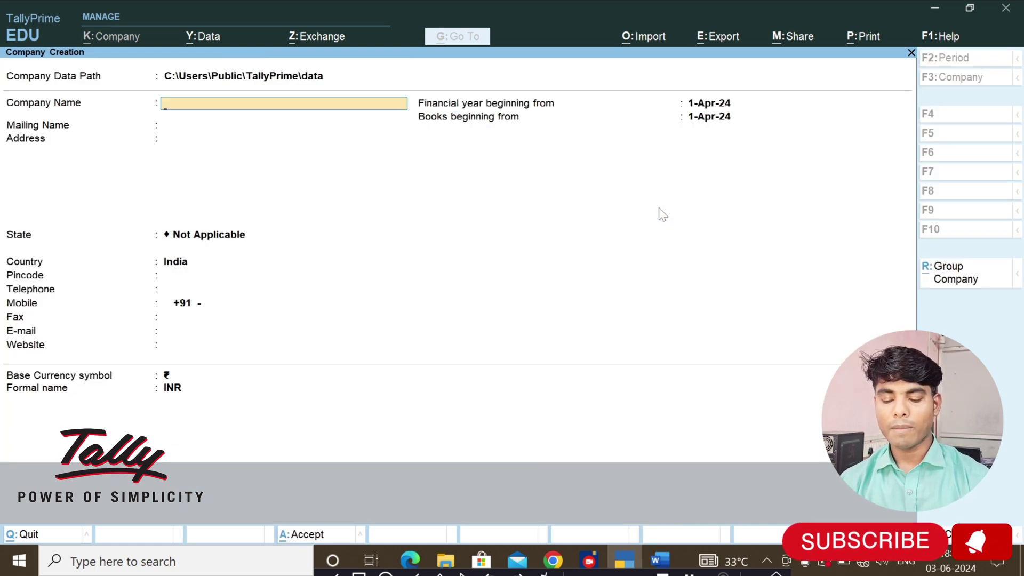
{"action": "type", "text": "Ac"}
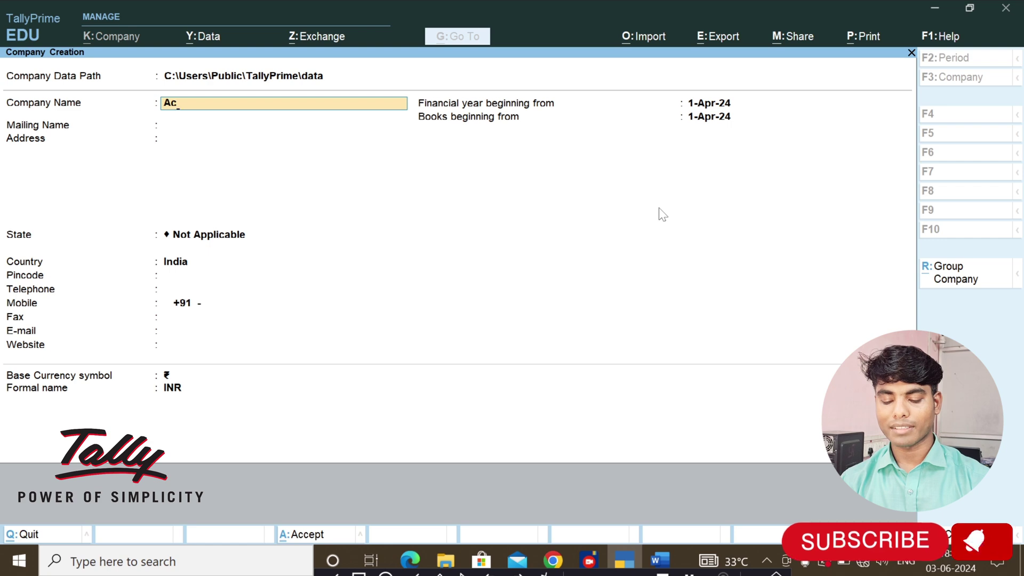
{"action": "type", "text": "tual"}
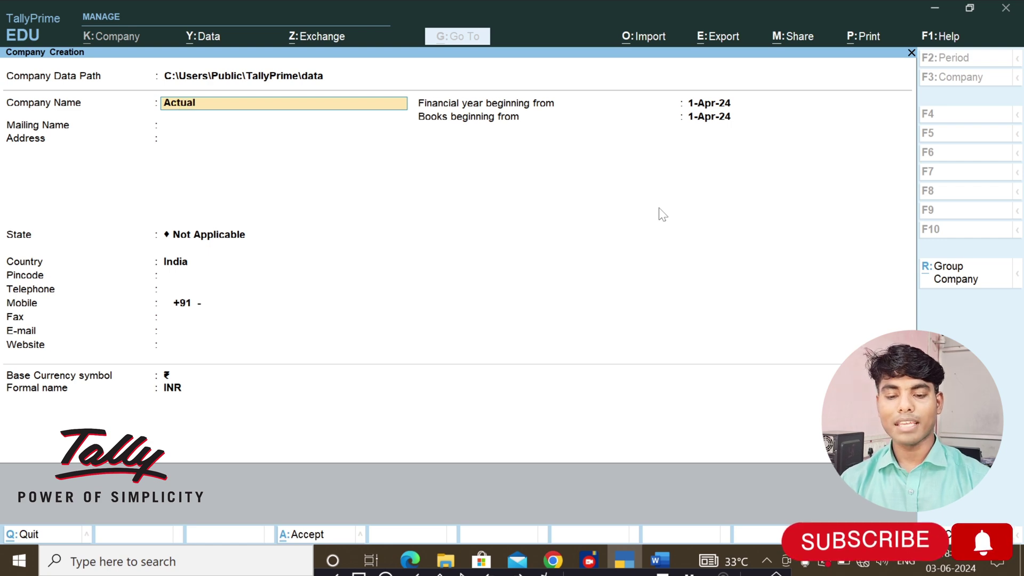
{"action": "type", "text": " with G"}
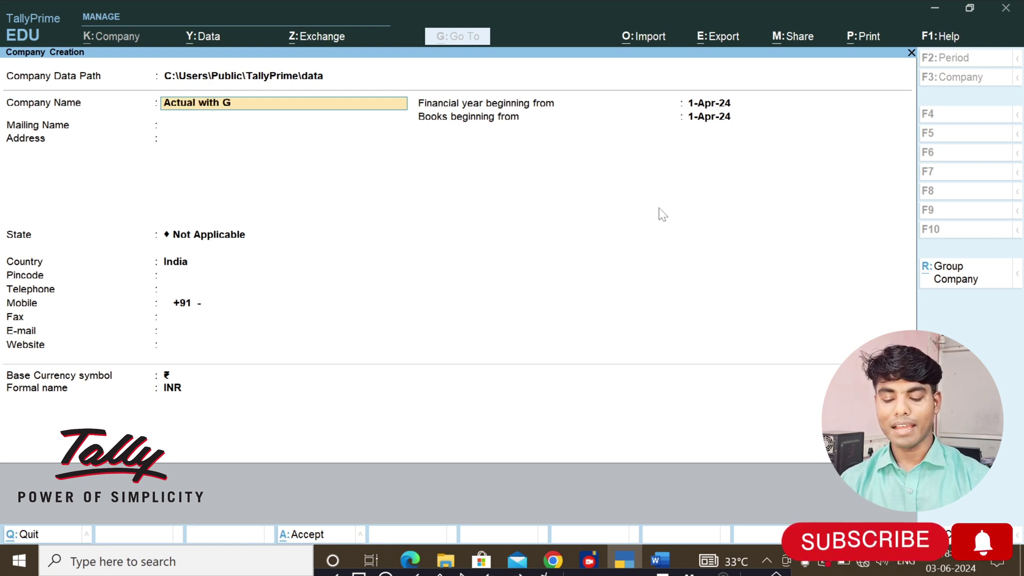
{"action": "type", "text": "st"}
{"action": "key", "text": "Return"}
{"action": "key", "text": "Return"}
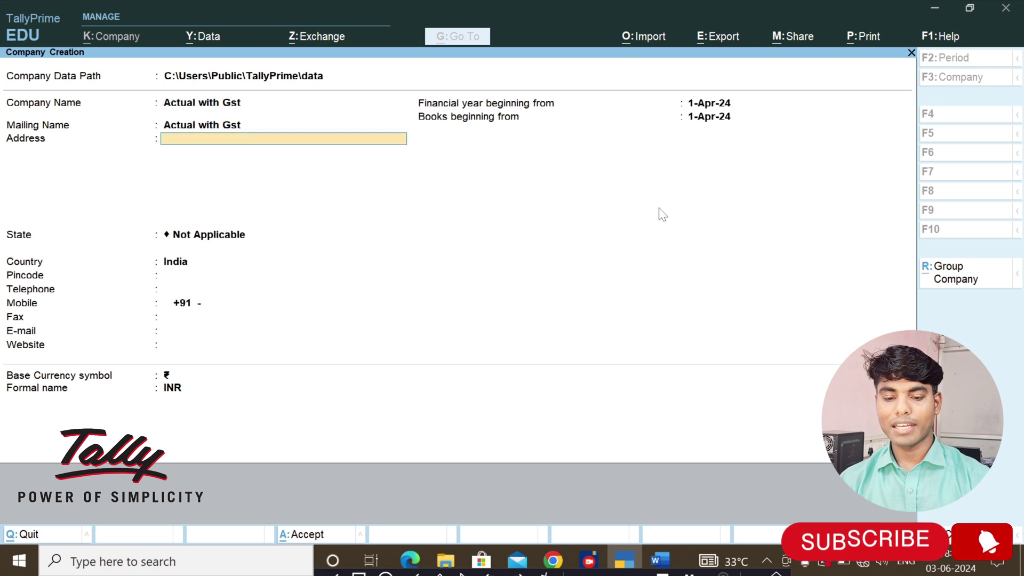
Step: Fill in the company's address, set its state to Bihar, leave the contact fields blank and save the company
{"action": "type", "text": "Afrad"}
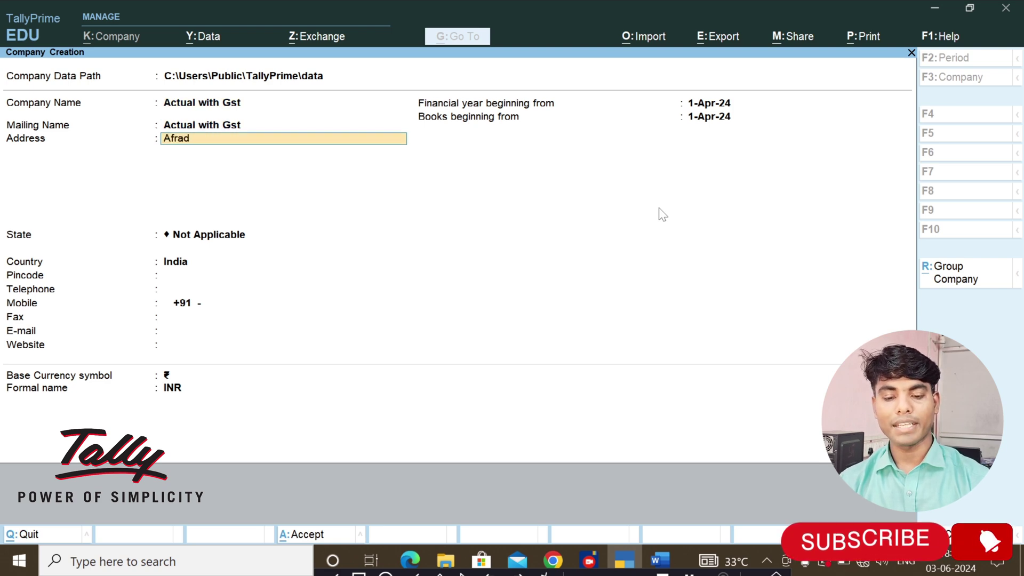
{"action": "key", "text": "Return"}
{"action": "key", "text": "Return"}
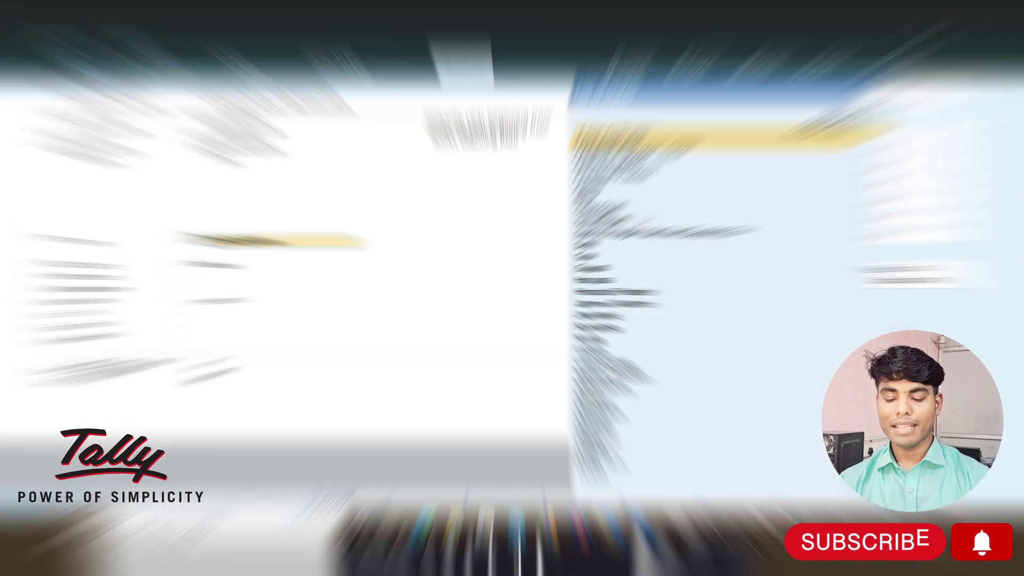
{"action": "type", "text": "Bi"}
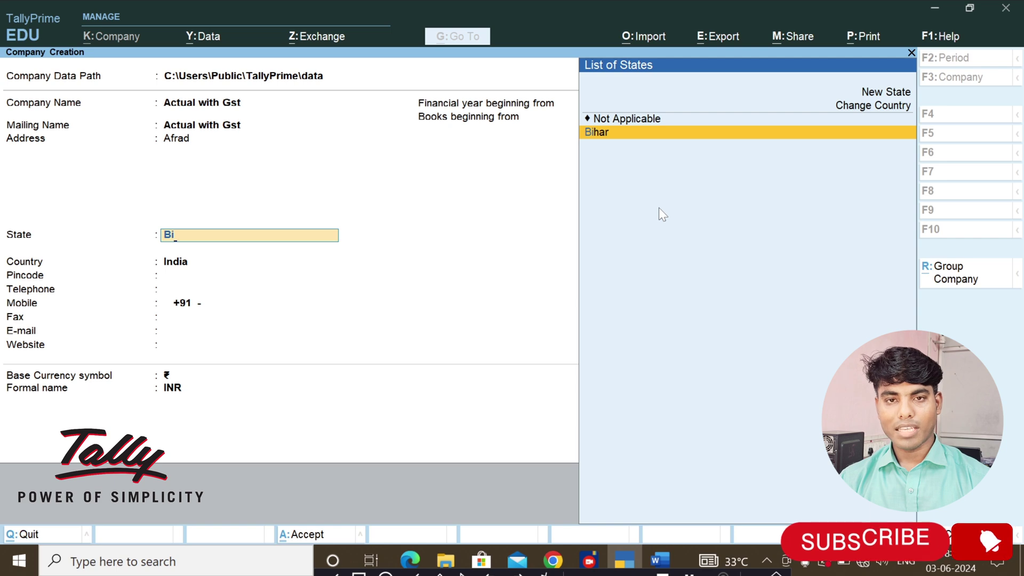
{"action": "key", "text": "Return"}
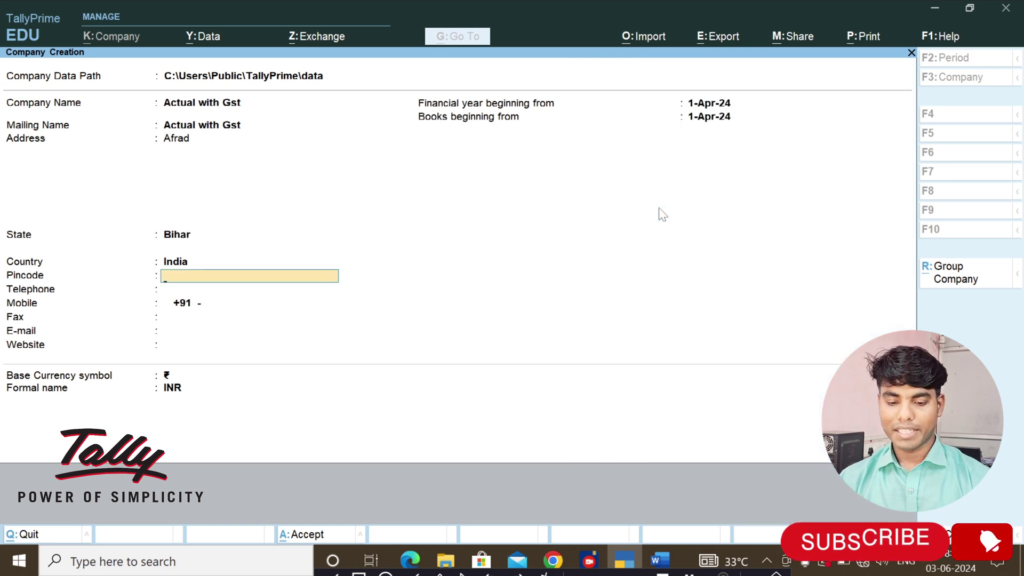
{"action": "key", "text": "Return"}
{"action": "key", "text": "Return"}
{"action": "key", "text": "Return"}
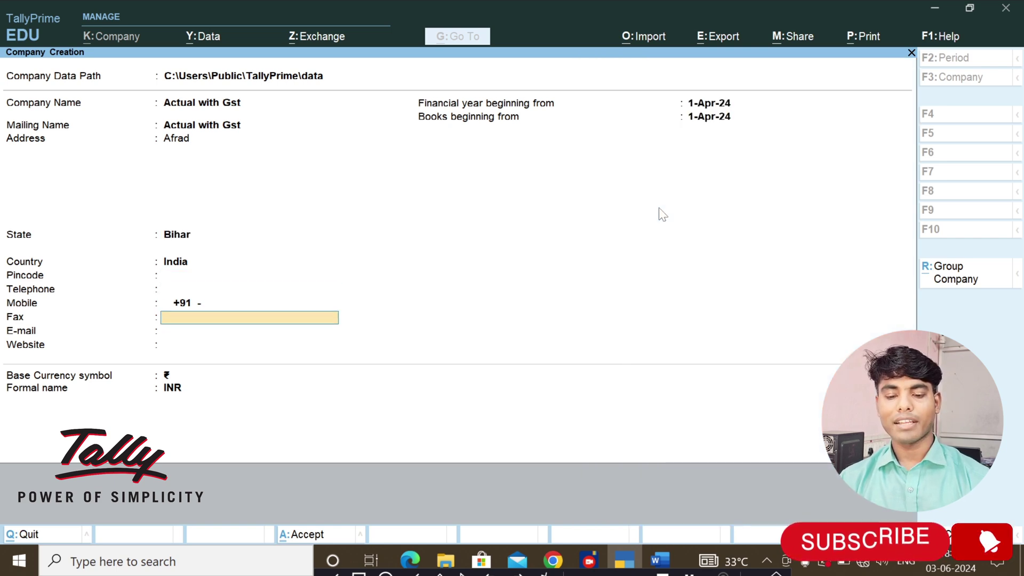
{"action": "key", "text": "ctrl+a"}
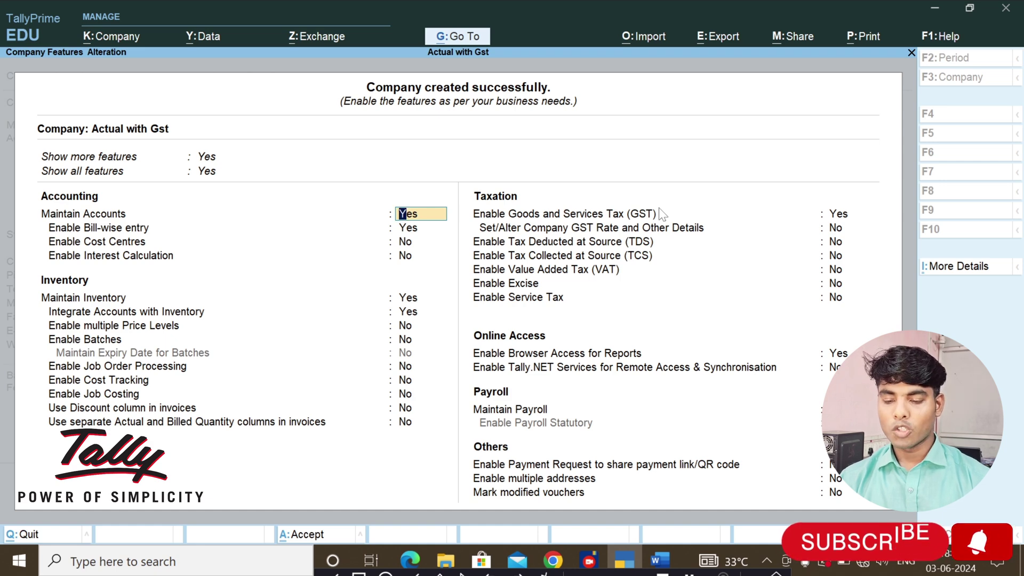
Step: Enable separate Actual and Billed Quantity columns in invoices in the company features, keeping the other accounting and inventory settings
{"action": "key", "text": "Return"}
{"action": "key", "text": "Return"}
{"action": "key", "text": "Return"}
{"action": "key", "text": "Return"}
{"action": "key", "text": "Return"}
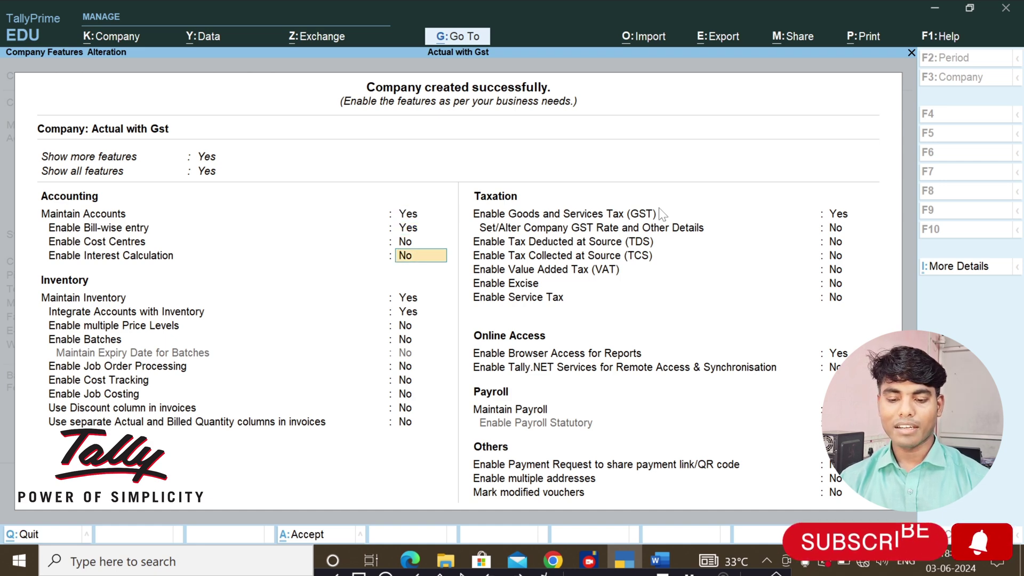
{"action": "key", "text": "Return"}
{"action": "key", "text": "Return"}
{"action": "key", "text": "Return"}
{"action": "key", "text": "Return"}
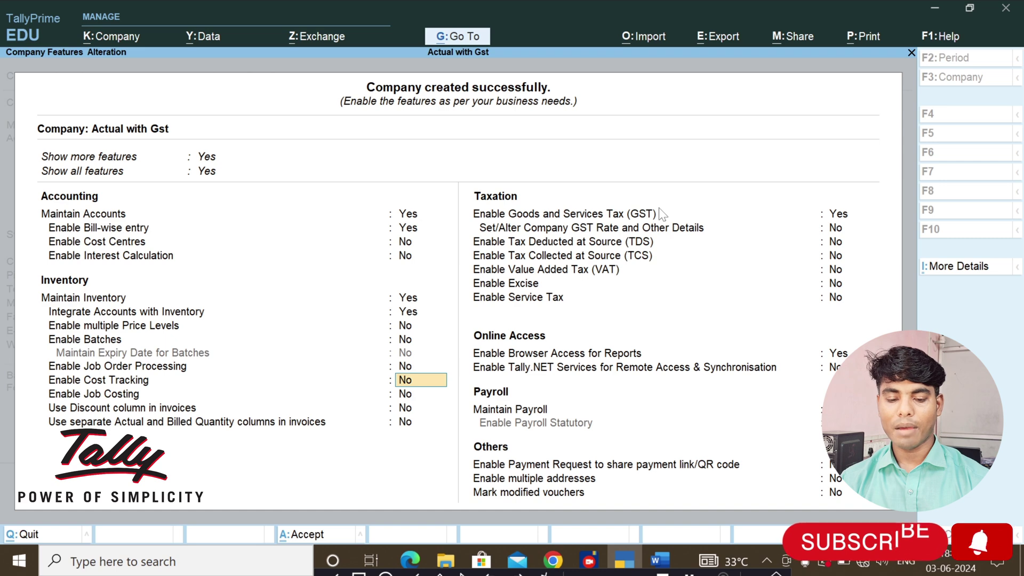
{"action": "key", "text": "Return"}
{"action": "key", "text": "Return"}
{"action": "key", "text": "Return"}
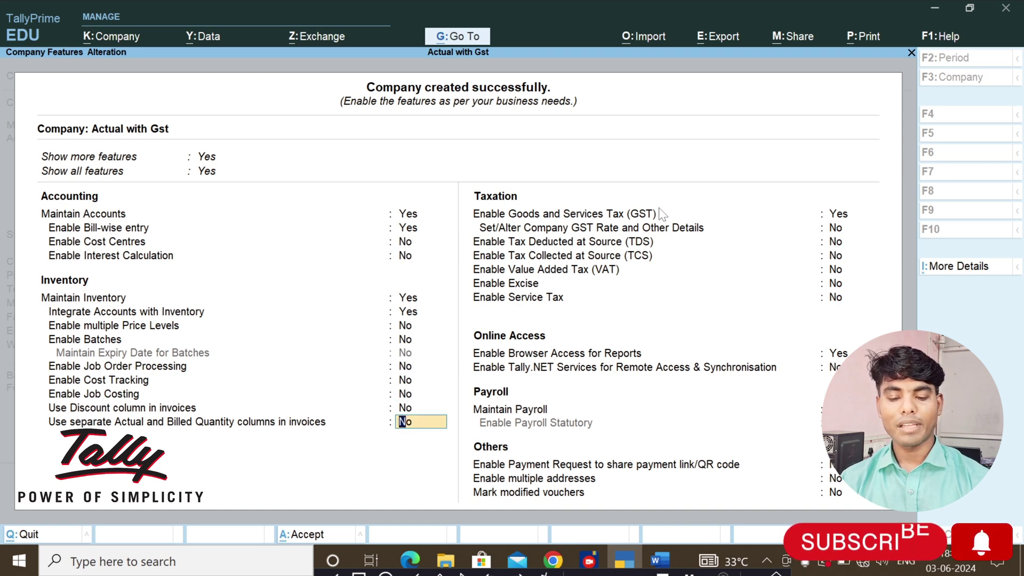
{"action": "type", "text": "y"}
{"action": "key", "text": "Return"}
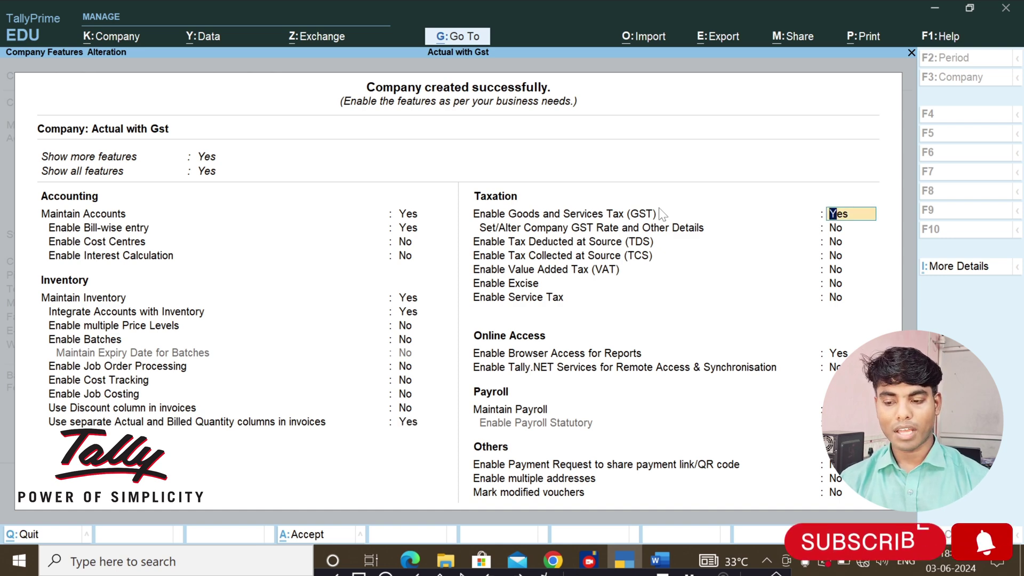
Step: Open the company's GST registration details, keep the Regular registration type and enter the GSTIN/UIN
{"action": "key", "text": "Return"}
{"action": "key", "text": "Return"}
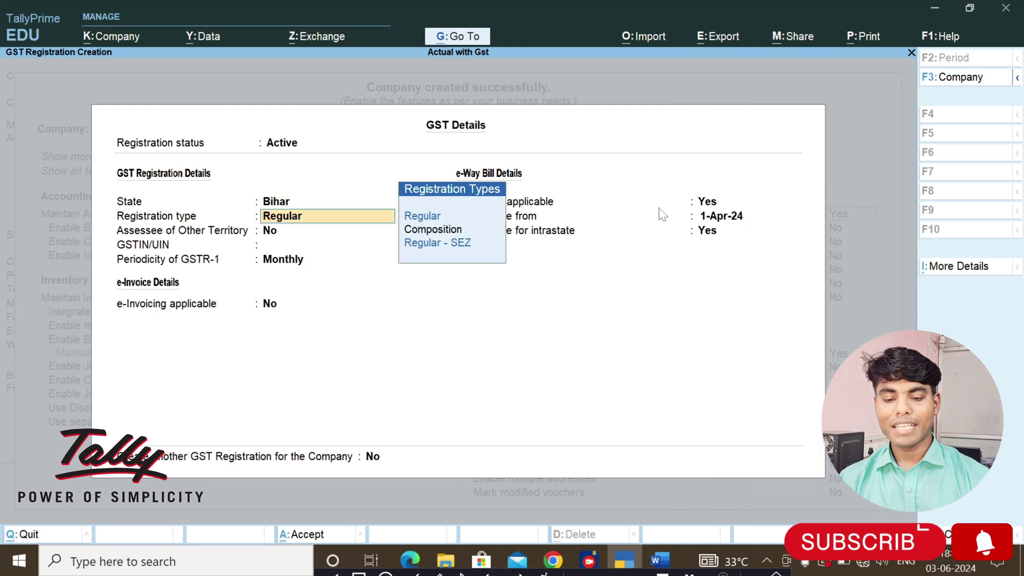
{"action": "key", "text": "Return"}
{"action": "key", "text": "Return"}
{"action": "type", "text": "10"}
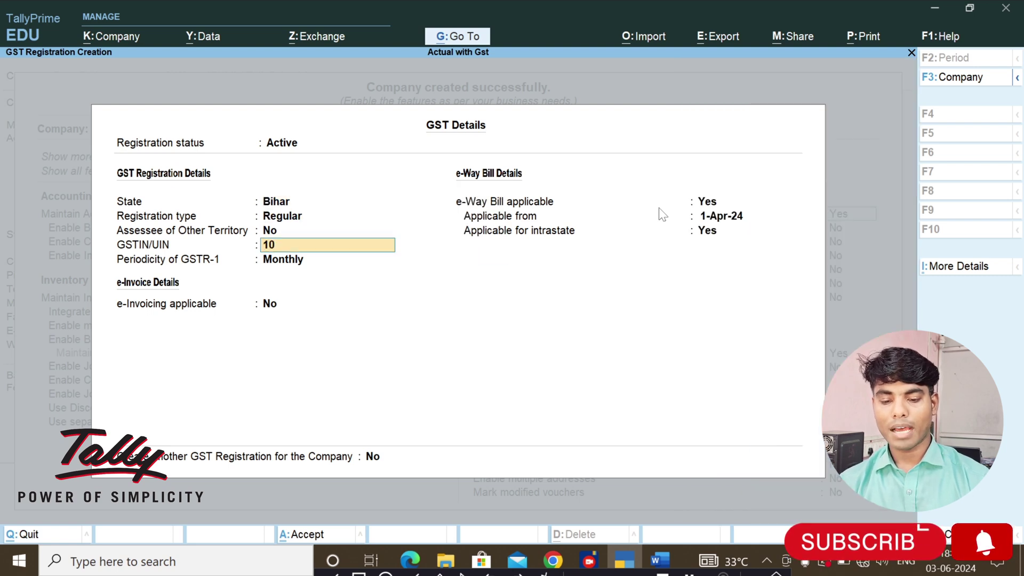
{"action": "type", "text": "AAAA"}
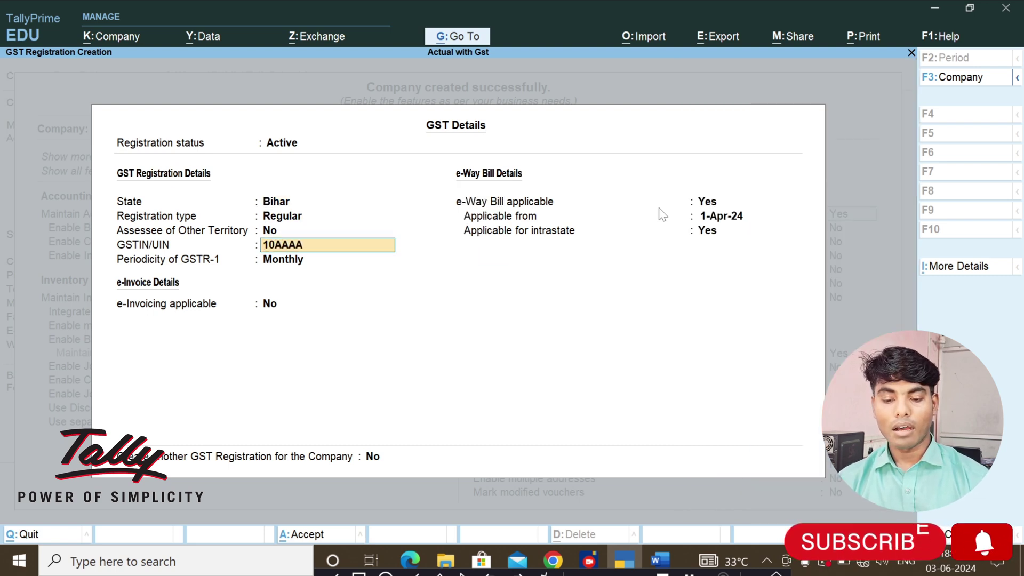
{"action": "type", "text": "A1234"}
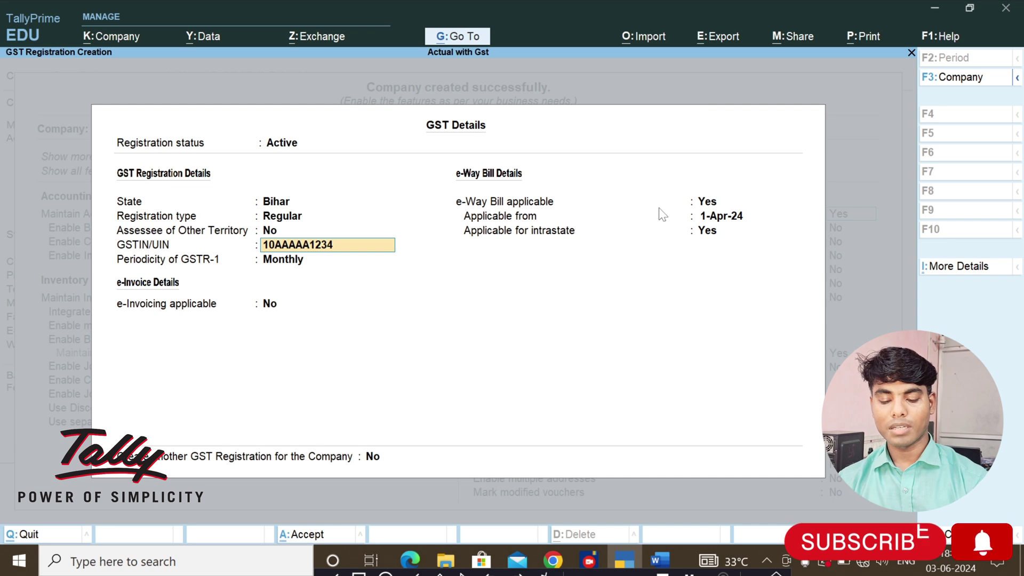
{"action": "type", "text": "AS2"}
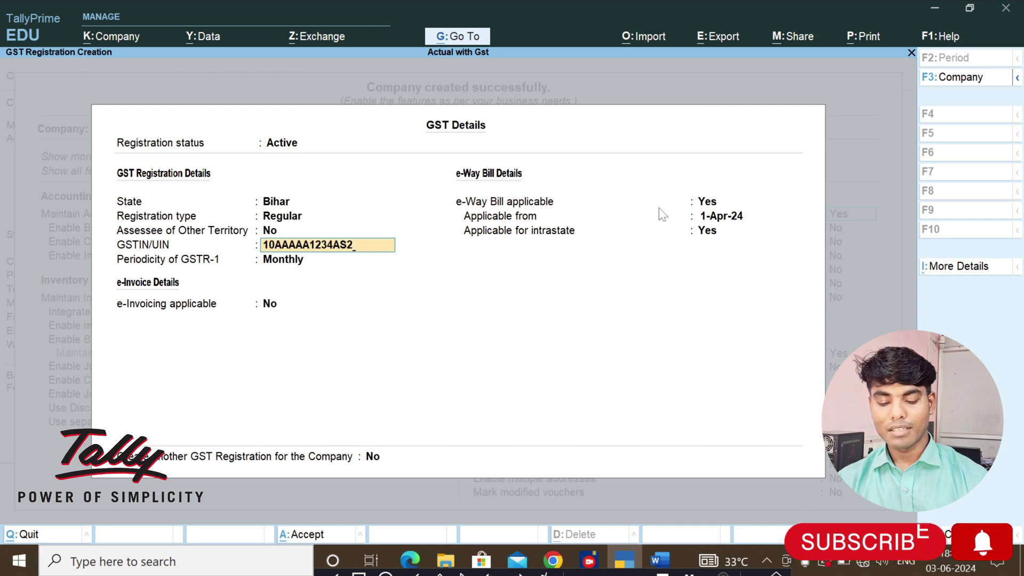
{"action": "type", "text": "X"}
{"action": "key", "text": "BackSpace"}
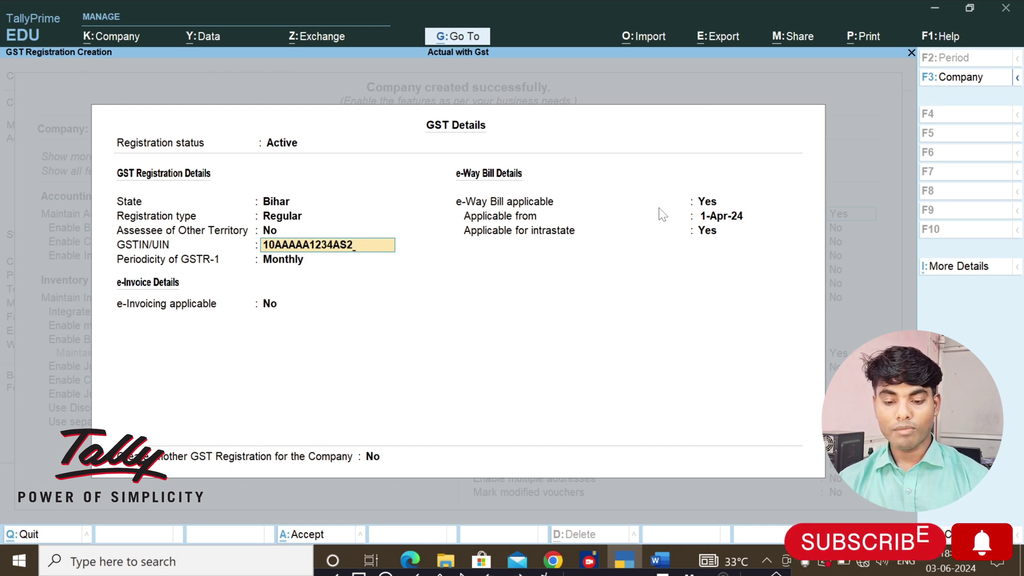
{"action": "key", "text": "Return"}
{"action": "key", "text": "Return"}
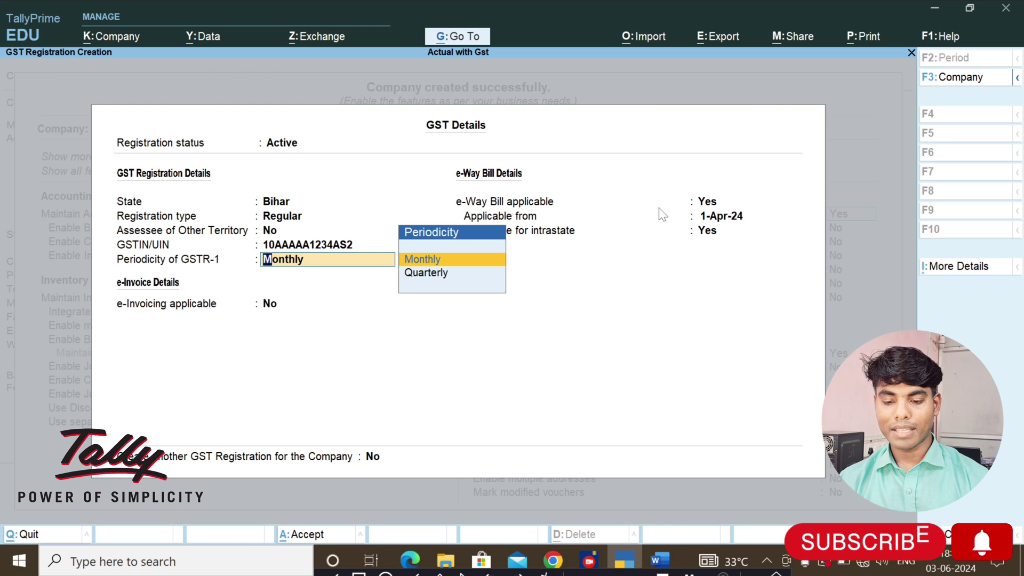
Step: Keep GSTR-1 periodicity Monthly, make e-Way Bill applicable from 1-Jul-24, and save the GST details and company features
{"action": "key", "text": "Return"}
{"action": "key", "text": "Return"}
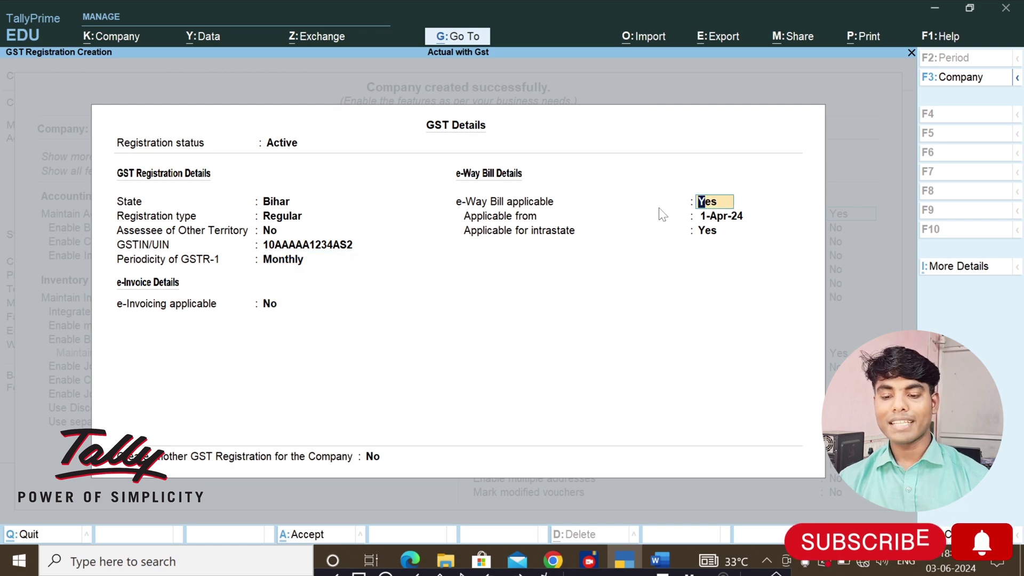
{"action": "key", "text": "Return"}
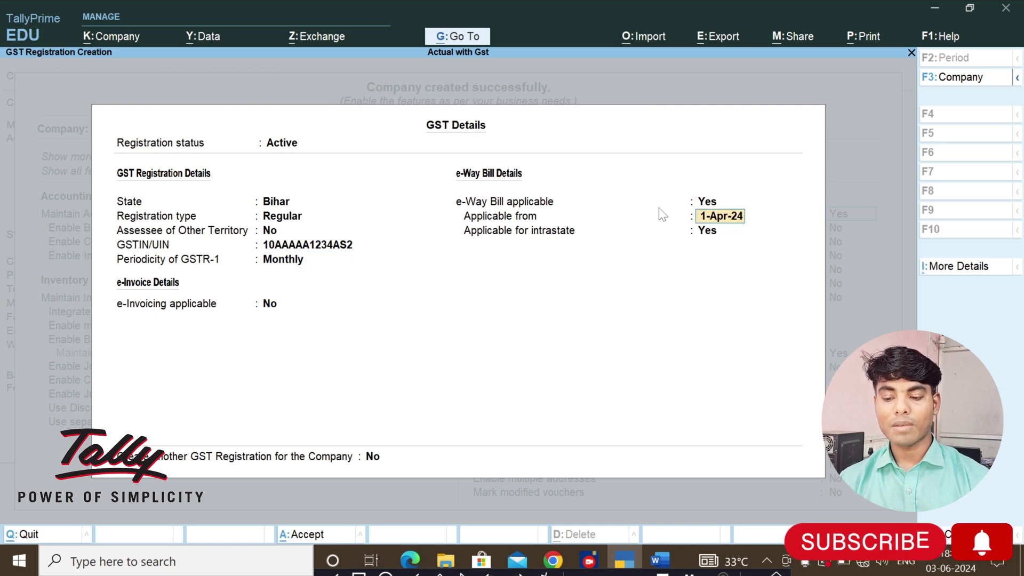
{"action": "type", "text": "1-"}
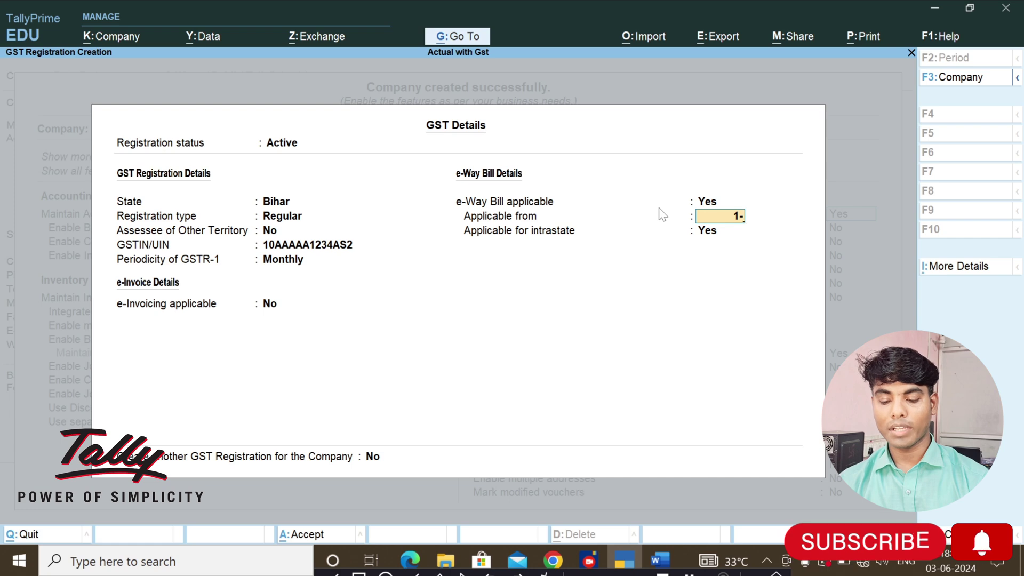
{"action": "type", "text": "7"}
{"action": "key", "text": "Return"}
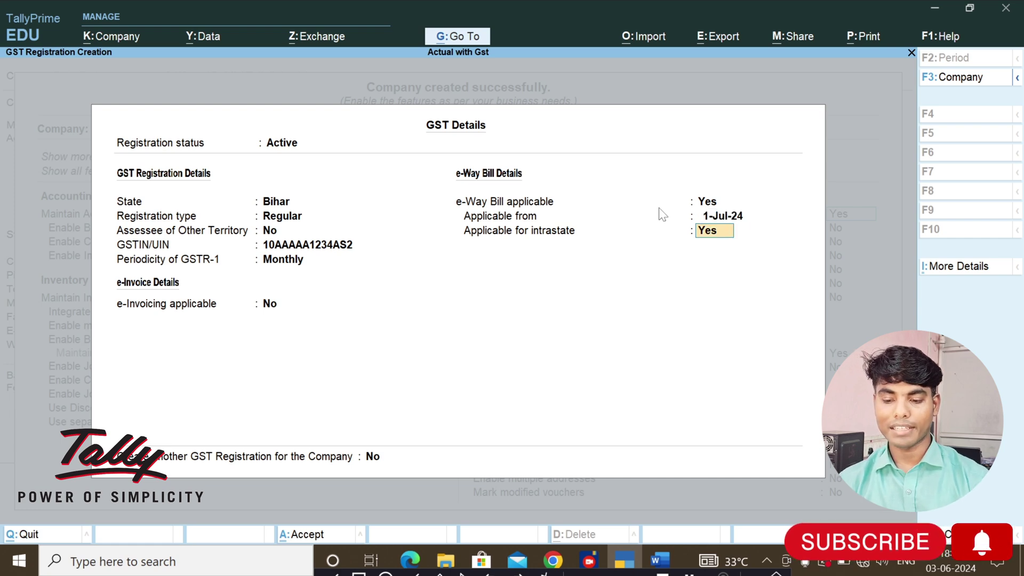
{"action": "key", "text": "Return"}
{"action": "key", "text": "Return"}
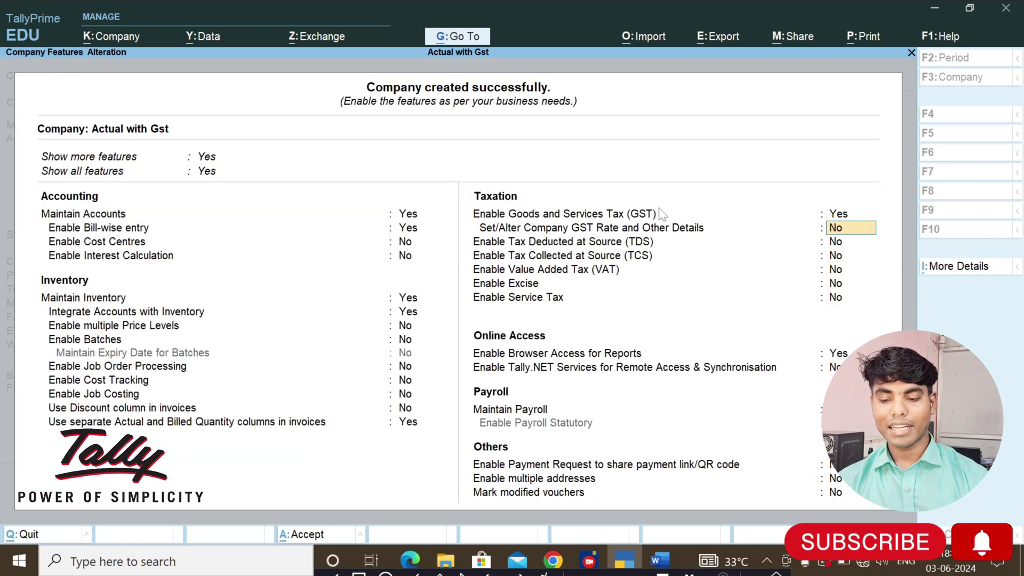
{"action": "key", "text": "ctrl+a"}
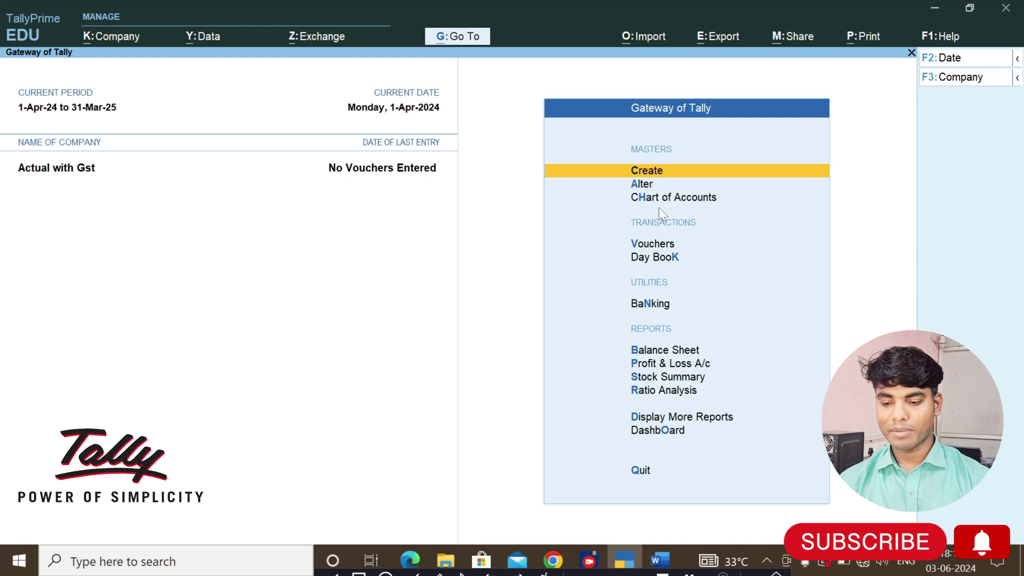
Step: Create a ledger named "Purchase" under Purchase Accounts and save it
{"action": "key", "text": "Return"}
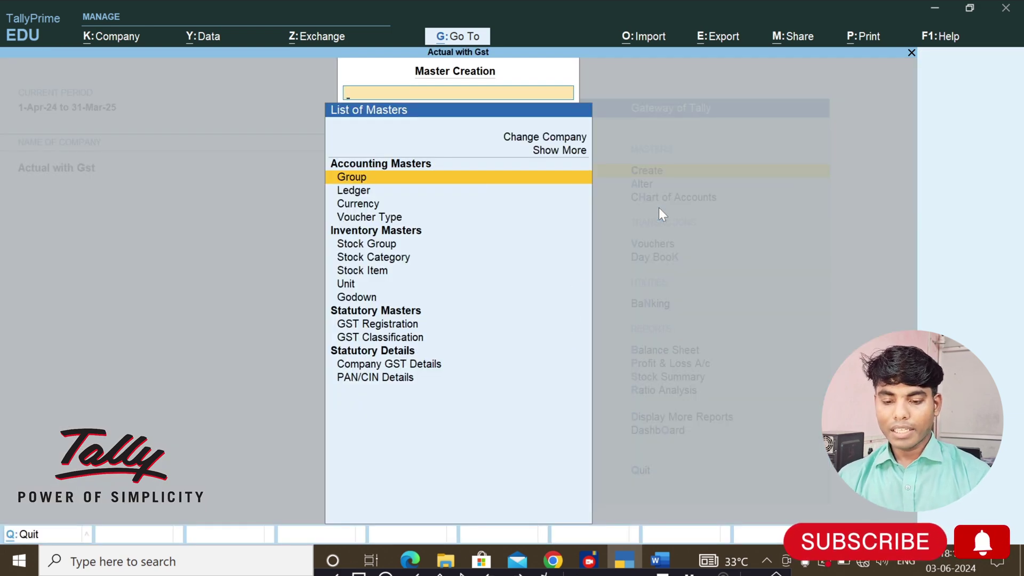
{"action": "key", "text": "Down"}
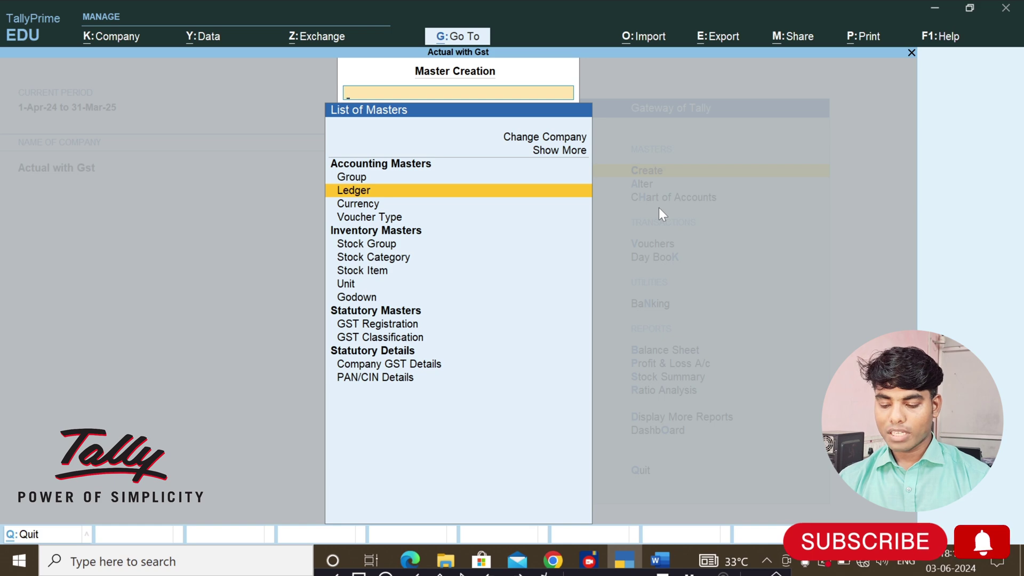
{"action": "key", "text": "Return"}
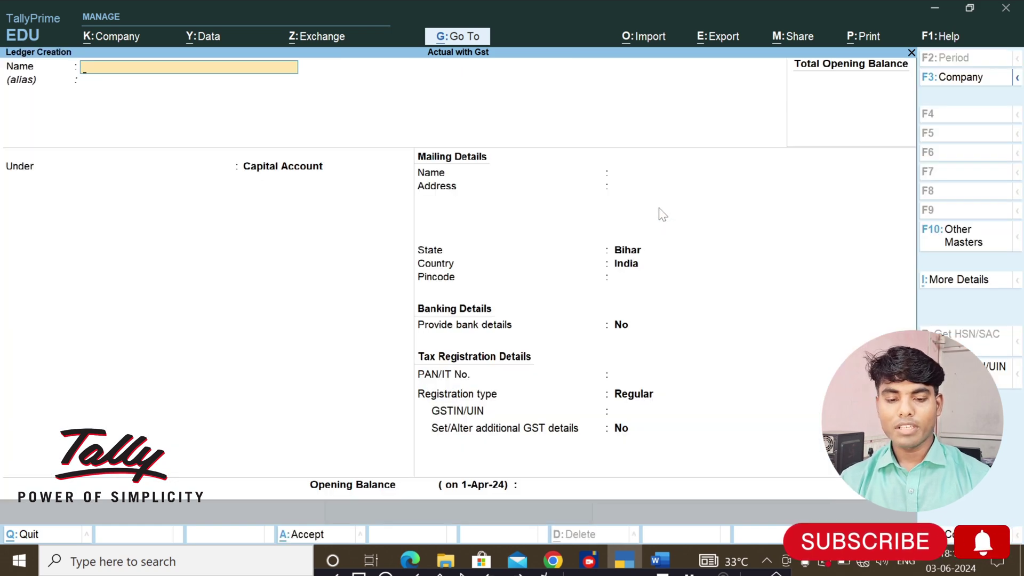
{"action": "type", "text": "Purchase"}
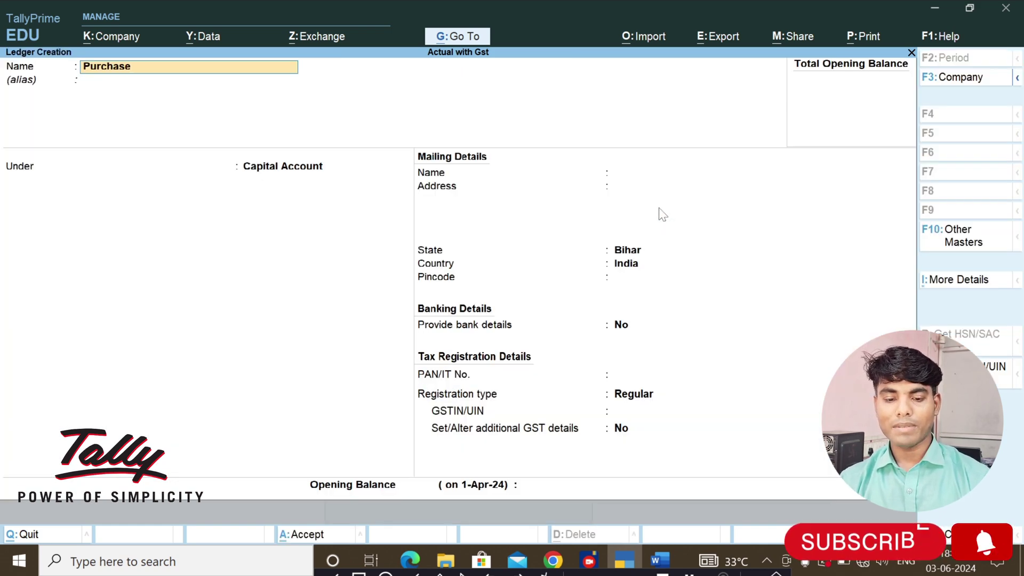
{"action": "key", "text": "Return"}
{"action": "type", "text": "Pu"}
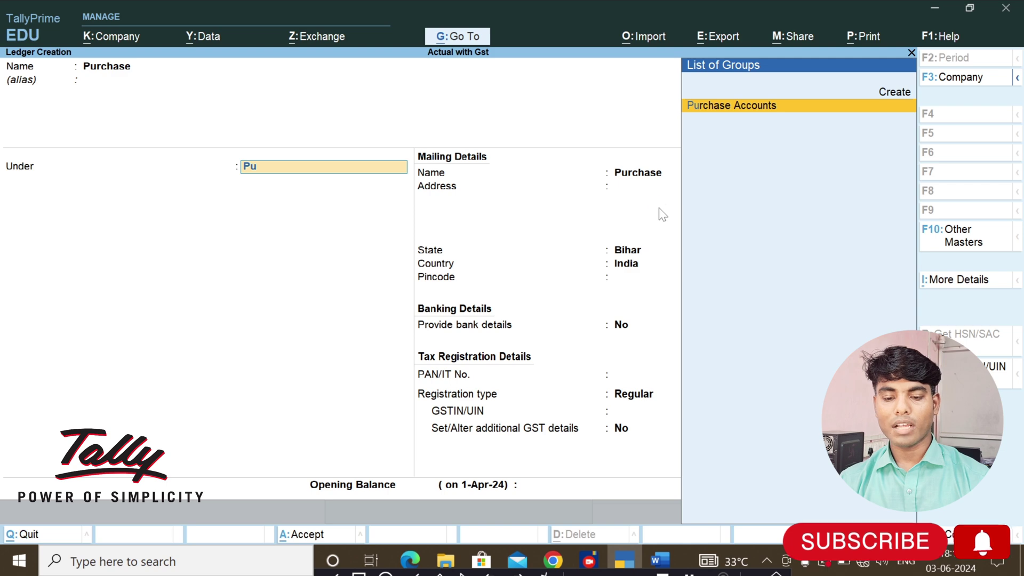
{"action": "key", "text": "Return"}
{"action": "key", "text": "ctrl+a"}
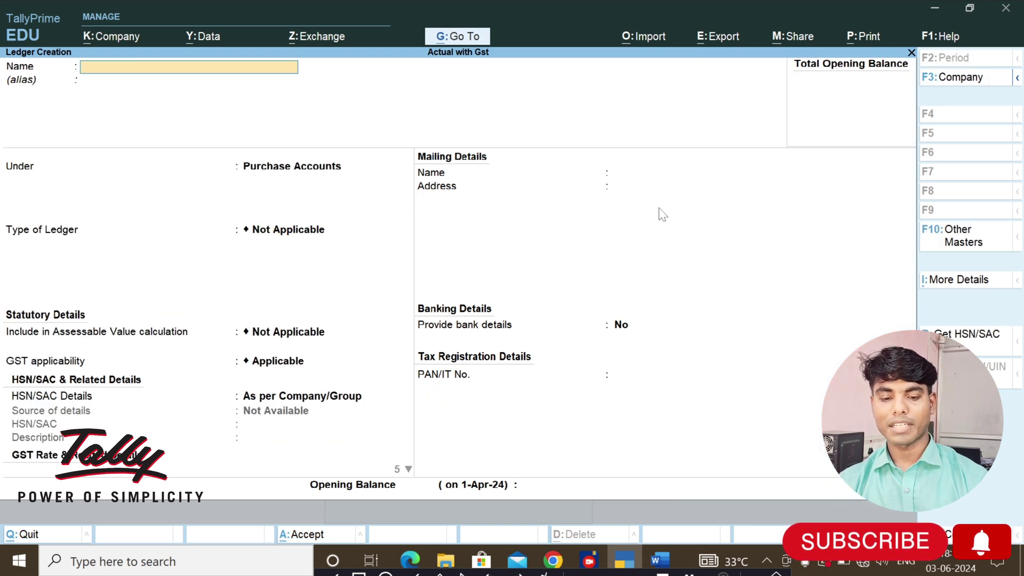
Step: Create a ledger named "Sales" under Sales Accounts and save it
{"action": "type", "text": "Sales"}
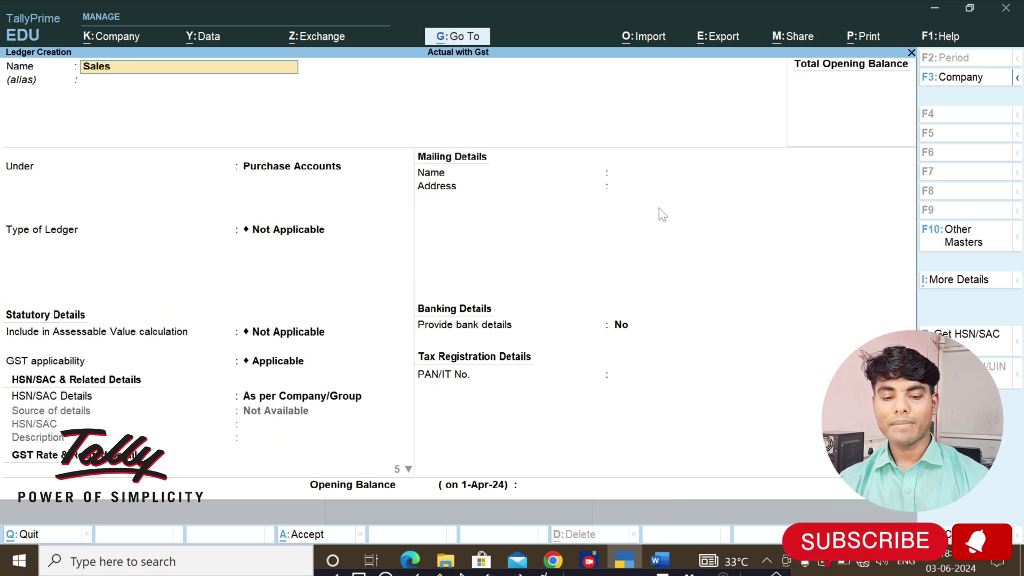
{"action": "key", "text": "Return"}
{"action": "type", "text": "Sa"}
{"action": "key", "text": "Return"}
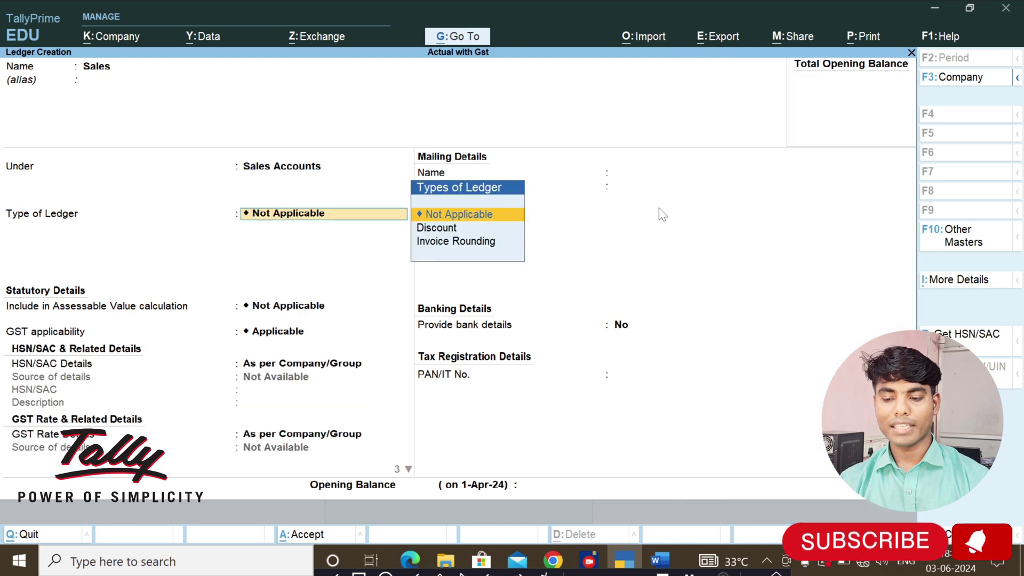
{"action": "key", "text": "ctrl+a"}
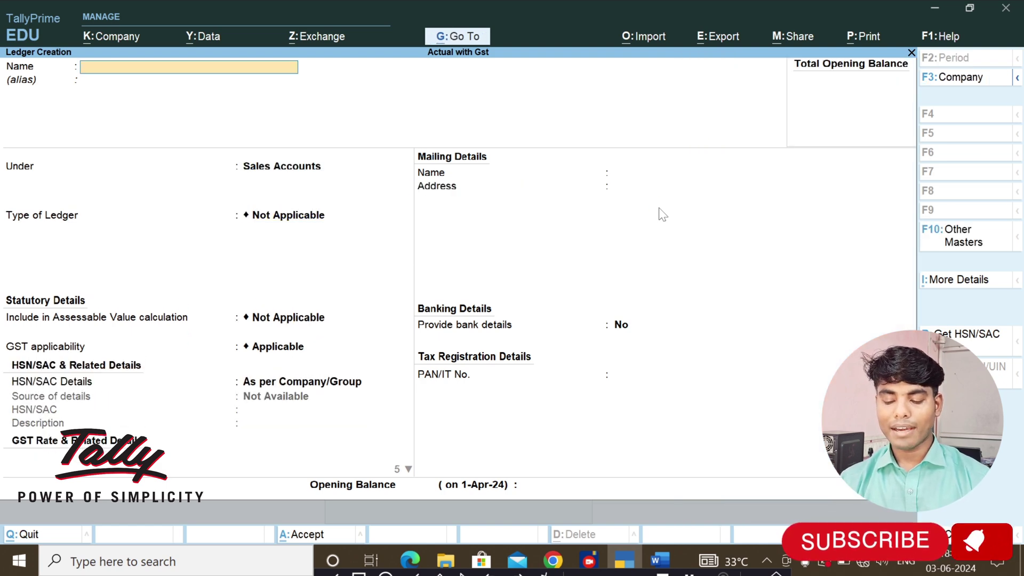
Step: Create a ledger named "Local Customer" under Sundry Debtors and save it with the default mailing and registration details
{"action": "type", "text": "Lo"}
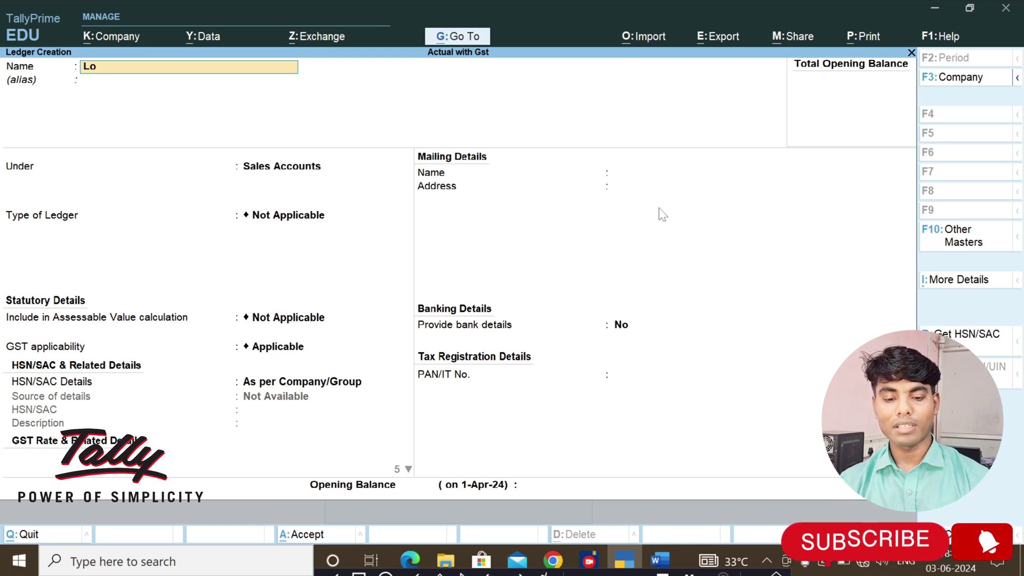
{"action": "type", "text": "cal"}
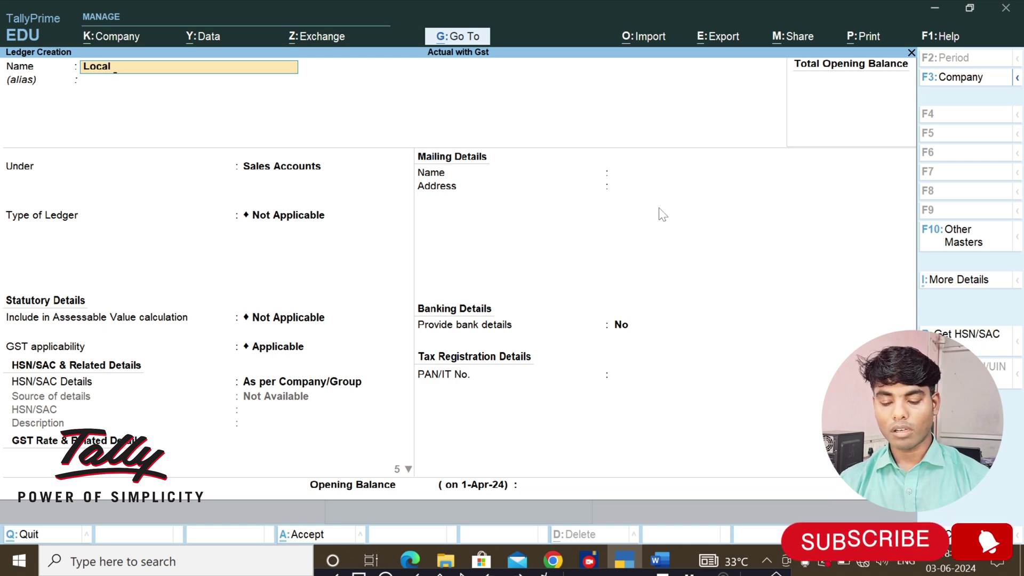
{"action": "type", "text": " Cuso"}
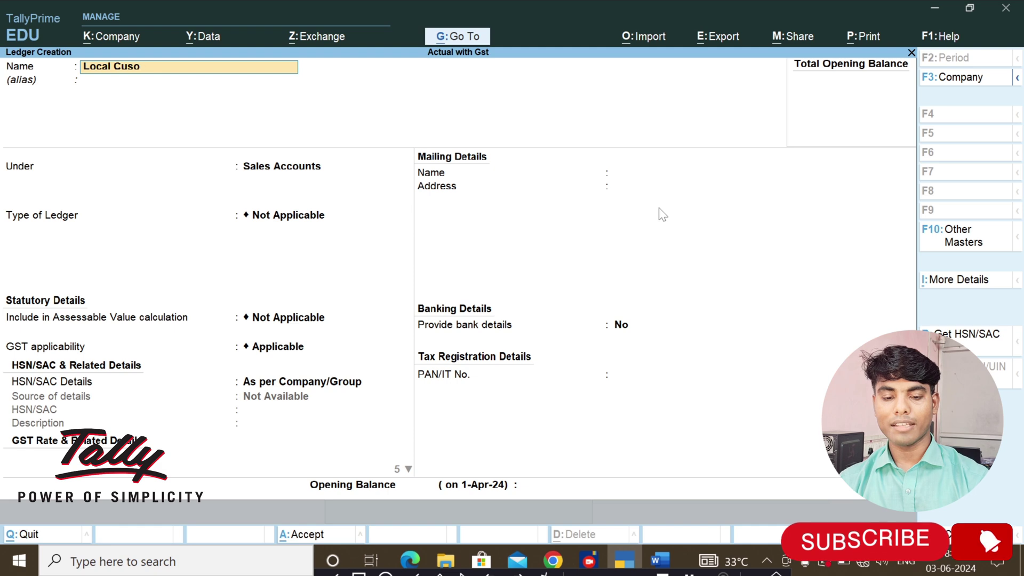
{"action": "key", "text": "BackSpace"}
{"action": "type", "text": "y"}
{"action": "key", "text": "BackSpace"}
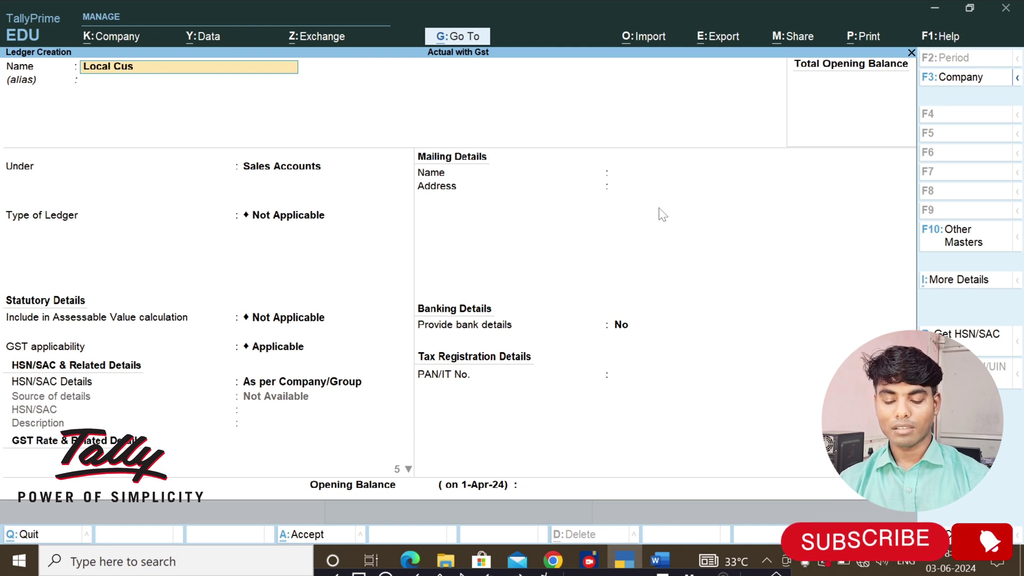
{"action": "type", "text": "tomer"}
{"action": "key", "text": "Return"}
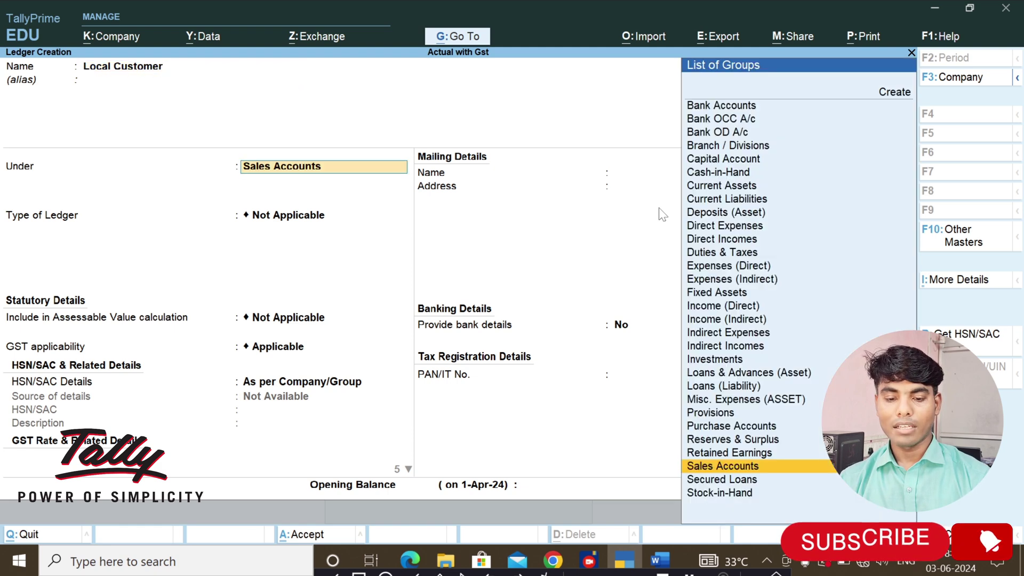
{"action": "type", "text": "Su"}
{"action": "key", "text": "Down"}
{"action": "key", "text": "Down"}
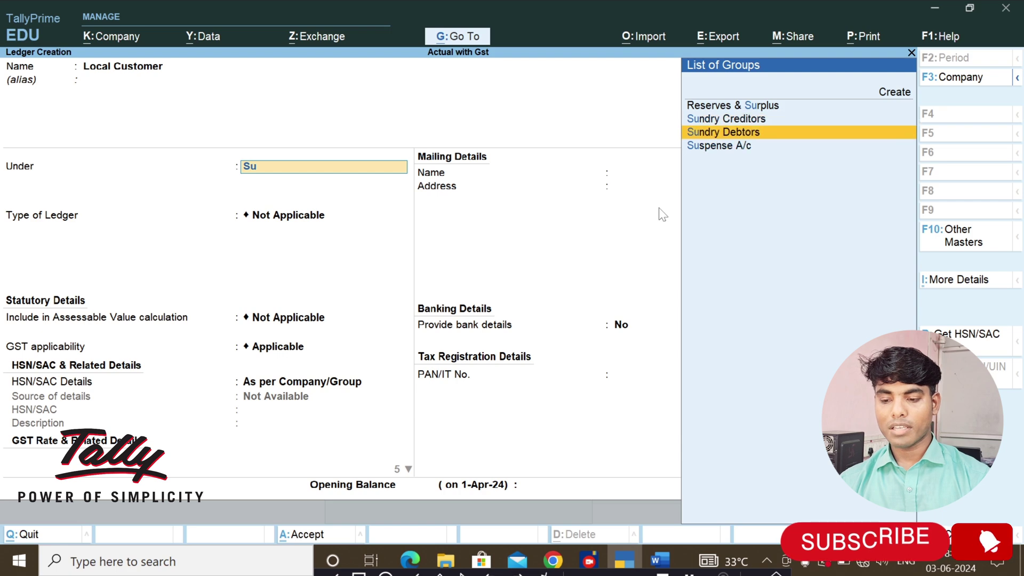
{"action": "key", "text": "Return"}
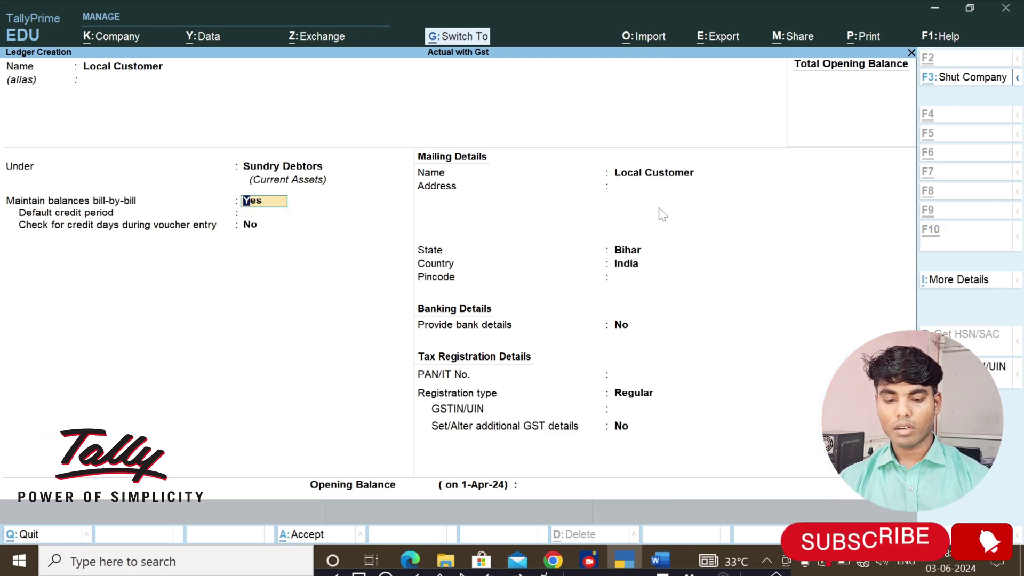
{"action": "key", "text": "ctrl+a"}
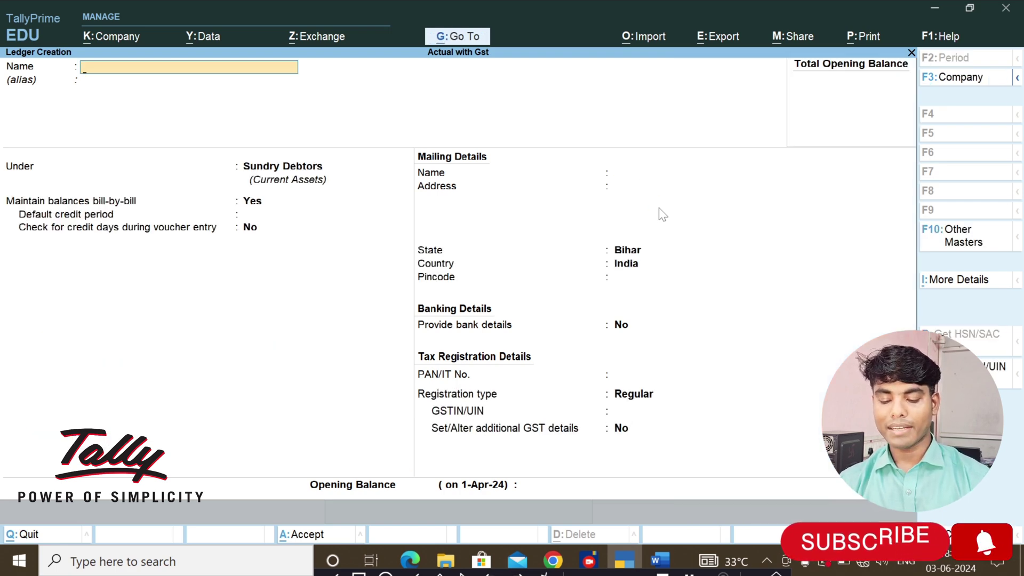
Step: Name a new ledger "Rakesh Enterprise Mp", keeping the Sundry Debtors group and the default bill-by-bill settings
{"action": "type", "text": "Rakesh"}
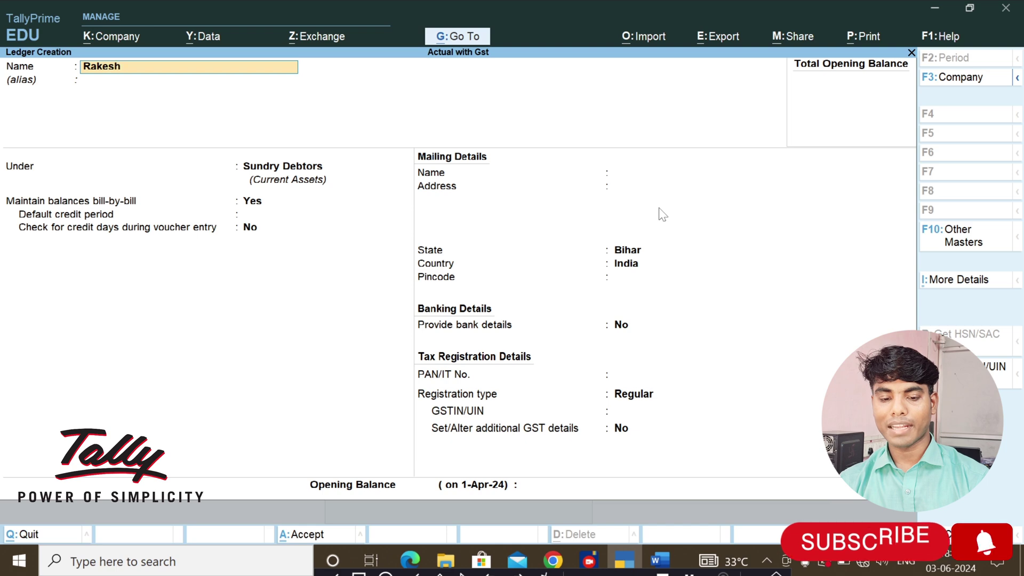
{"action": "type", "text": " Enter"}
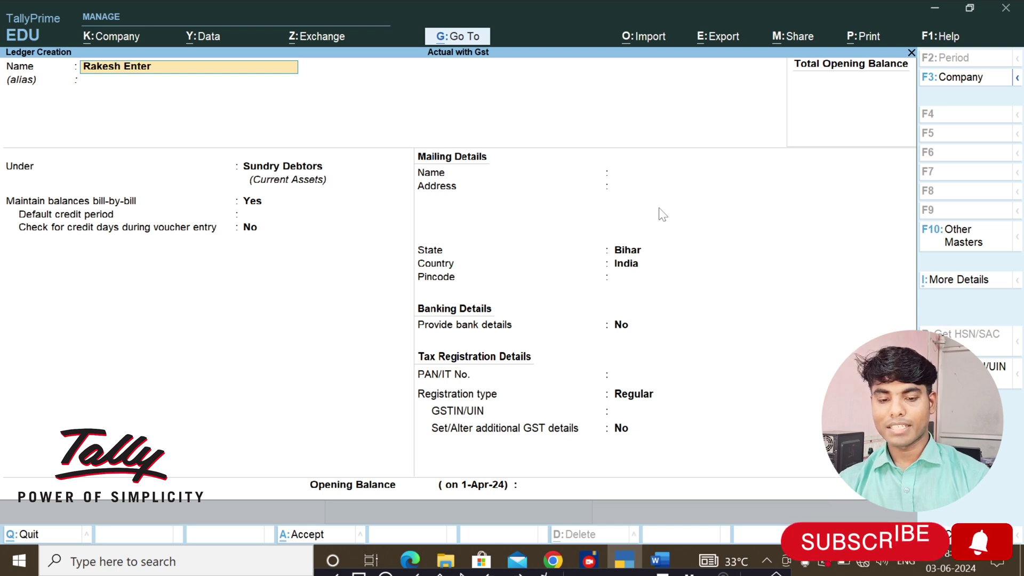
{"action": "type", "text": "prise"}
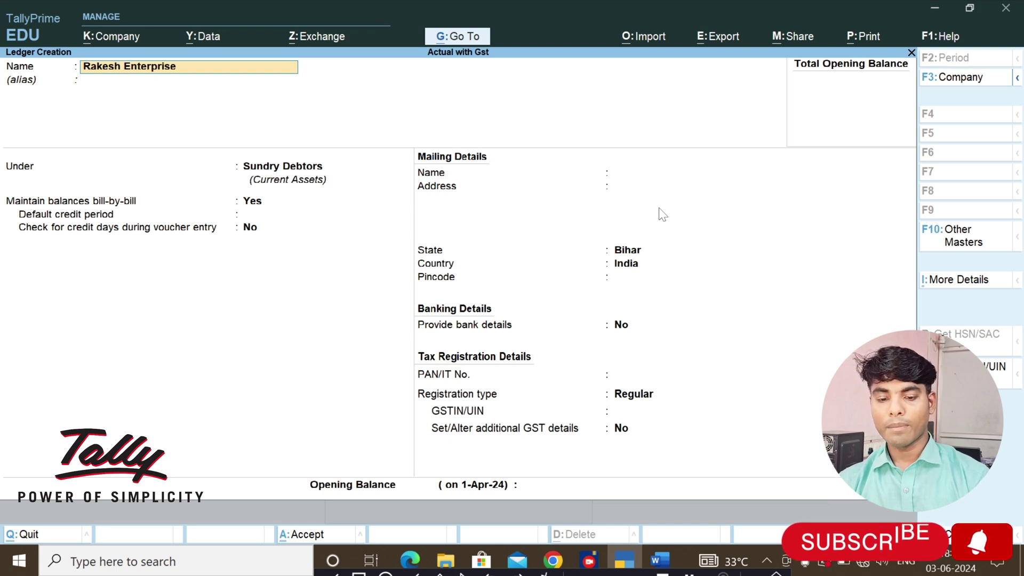
{"action": "type", "text": " M"}
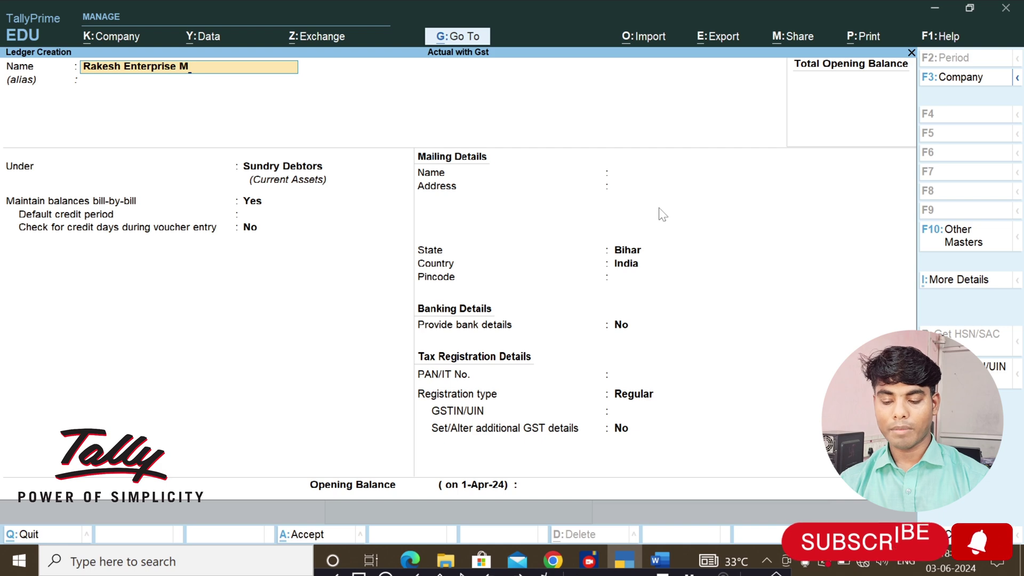
{"action": "type", "text": "p"}
{"action": "key", "text": "Return"}
{"action": "key", "text": "Return"}
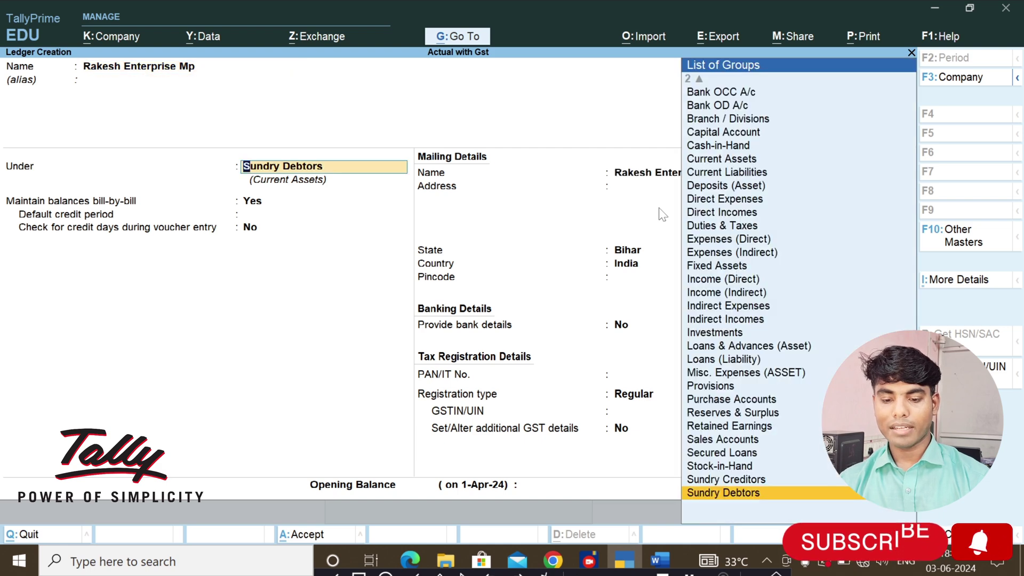
{"action": "key", "text": "Return"}
{"action": "key", "text": "Return"}
{"action": "key", "text": "Return"}
{"action": "key", "text": "Return"}
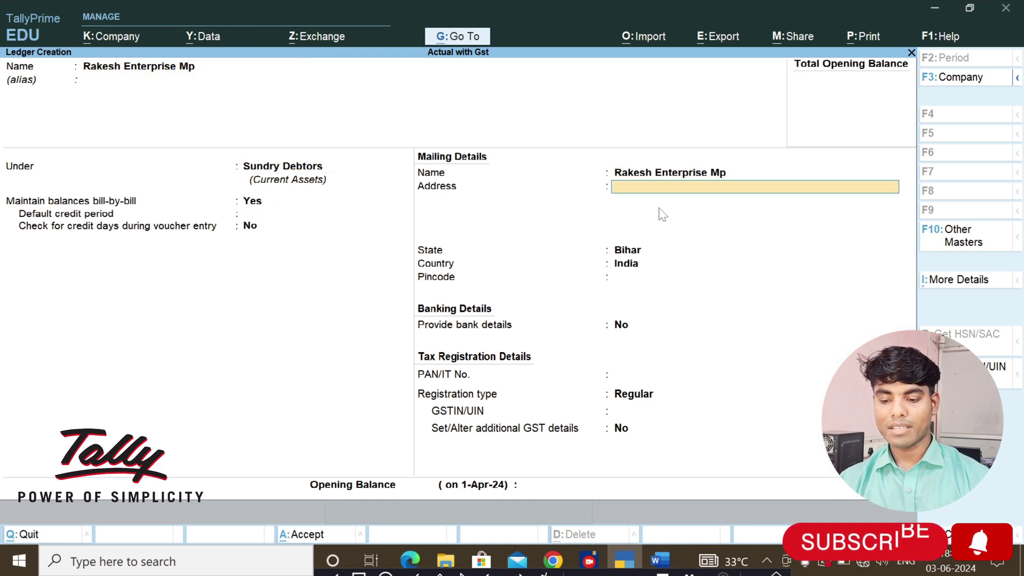
Step: Leave the party ledger's address blank, set its state to Madhya Pradesh and save the ledger
{"action": "key", "text": "Return"}
{"action": "type", "text": "M"}
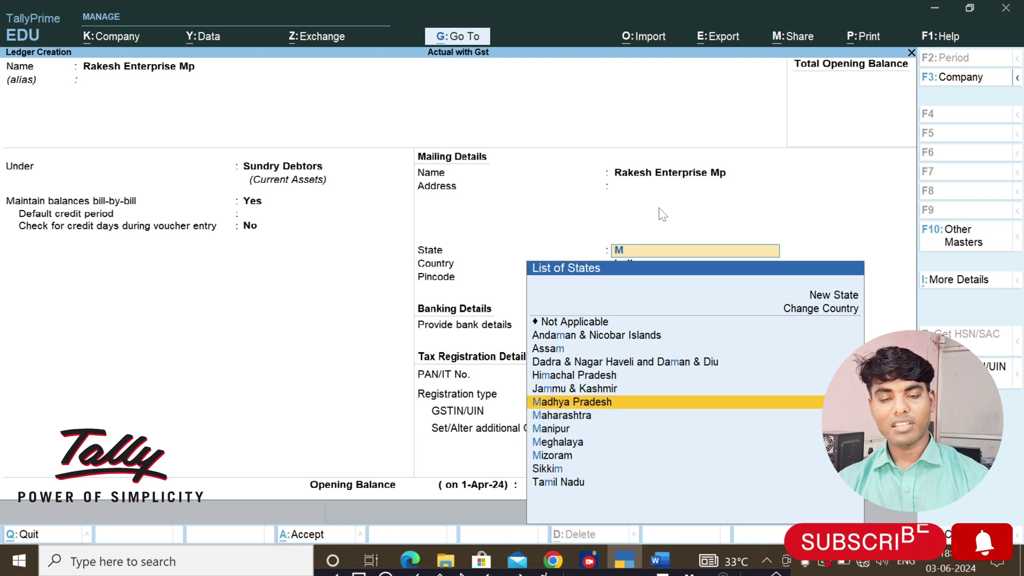
{"action": "key", "text": "Return"}
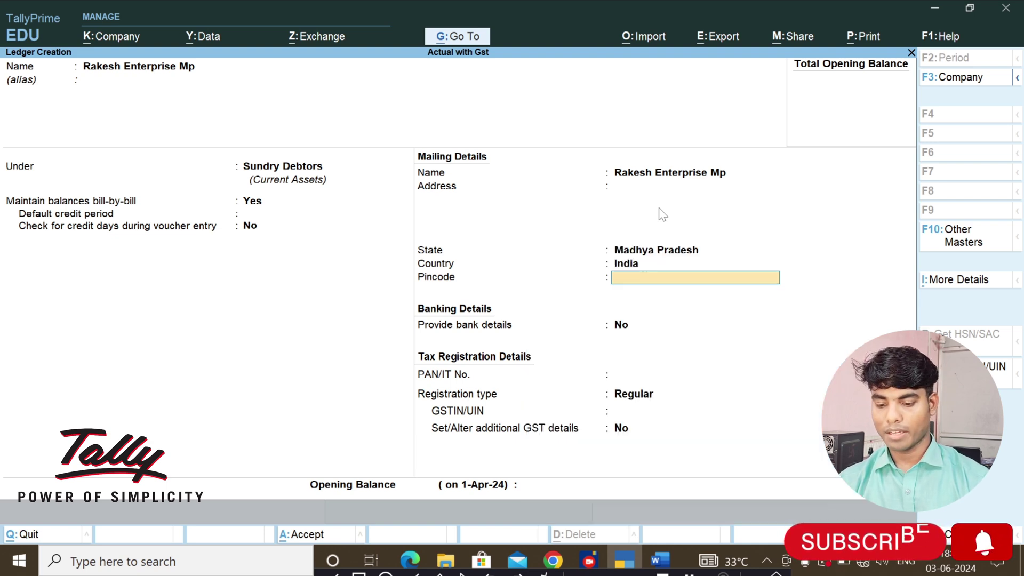
{"action": "key", "text": "ctrl+a"}
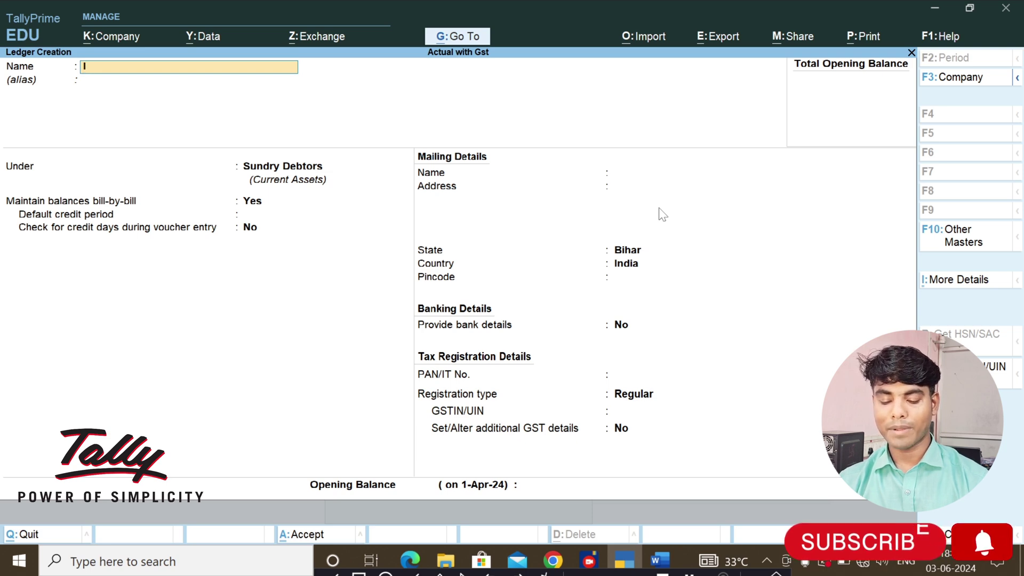
Step: Create a ledger named "IGST" under Duties & Taxes with duty type GST and tax type IGST, and save it
{"action": "type", "text": "GST"}
{"action": "key", "text": "Return"}
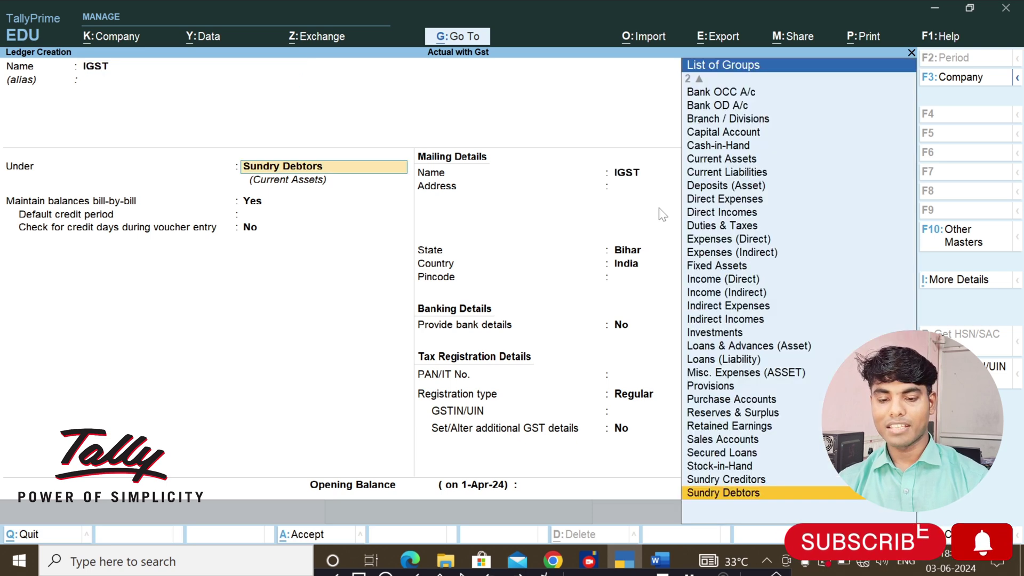
{"action": "type", "text": "Du"}
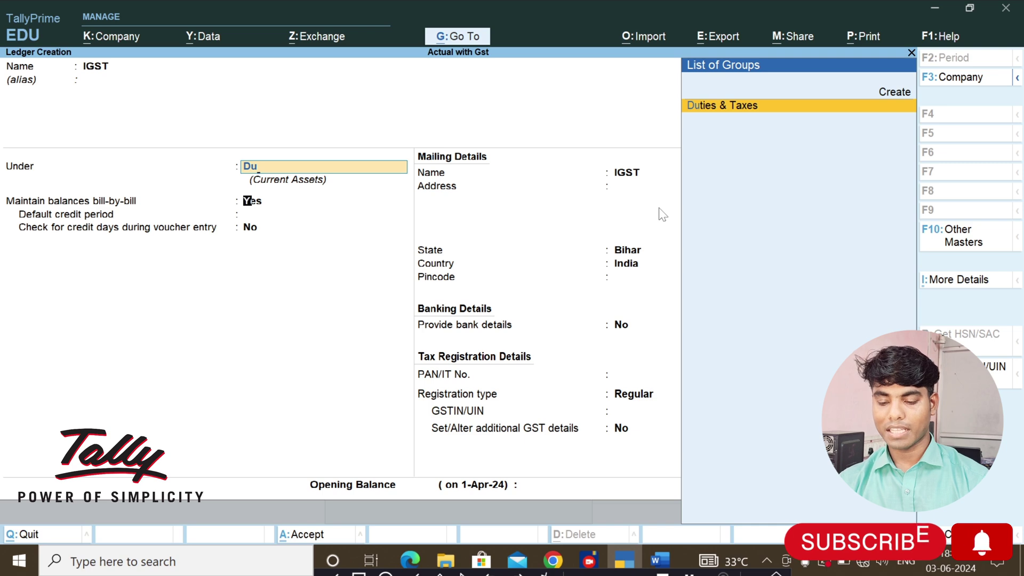
{"action": "key", "text": "Return"}
{"action": "key", "text": "Up"}
{"action": "key", "text": "Return"}
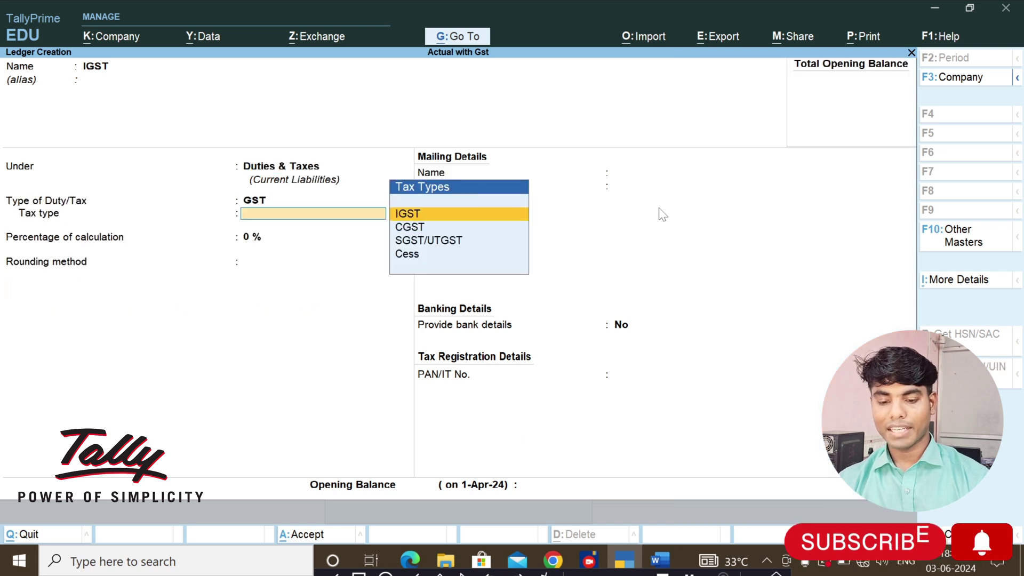
{"action": "key", "text": "Return"}
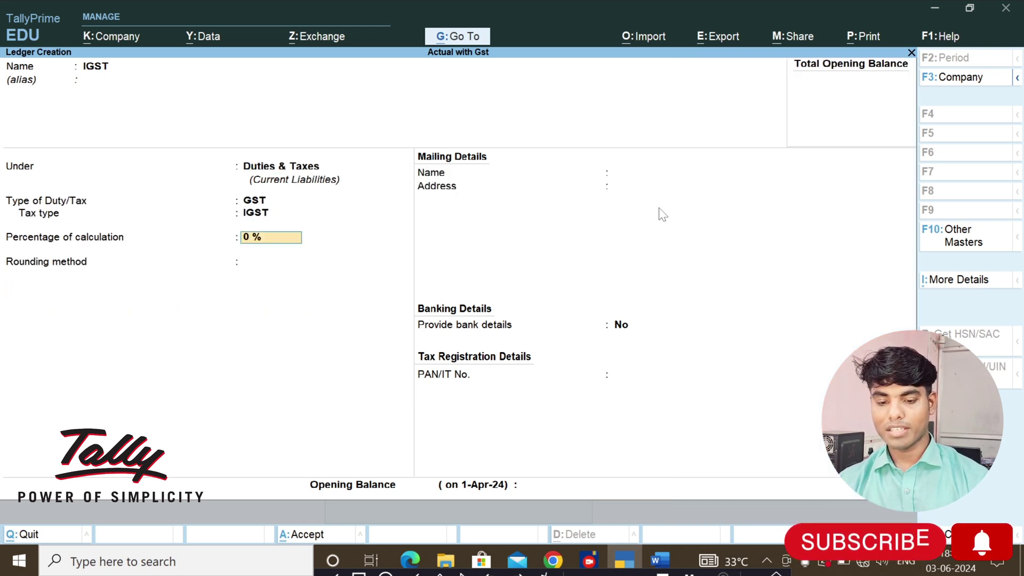
{"action": "key", "text": "ctrl+a"}
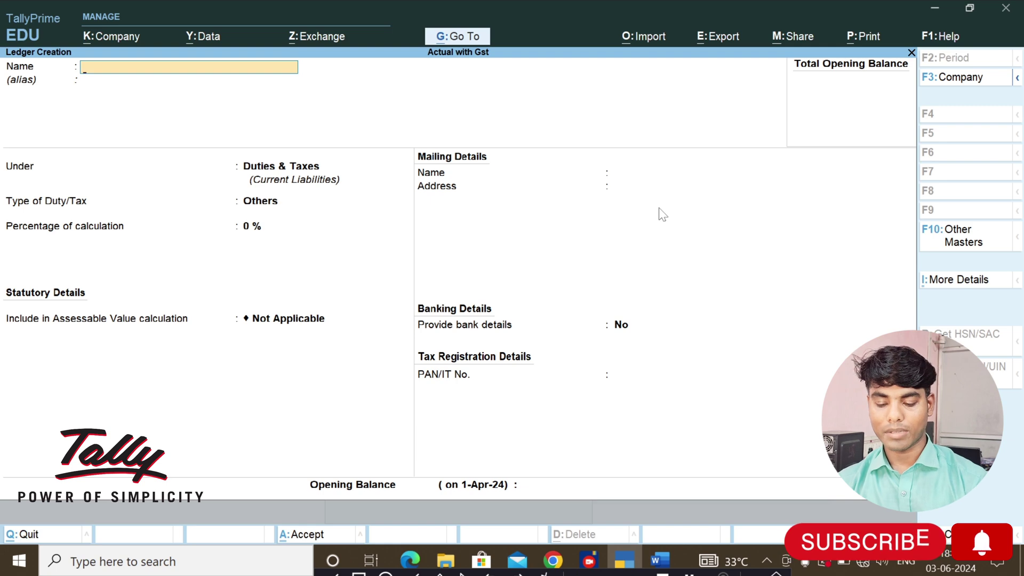
Step: Create a ledger named "SGST" under Duties & Taxes with duty type GST and tax type SGST/UTGST, and save it
{"action": "type", "text": "S"}
{"action": "key", "text": "BackSpace"}
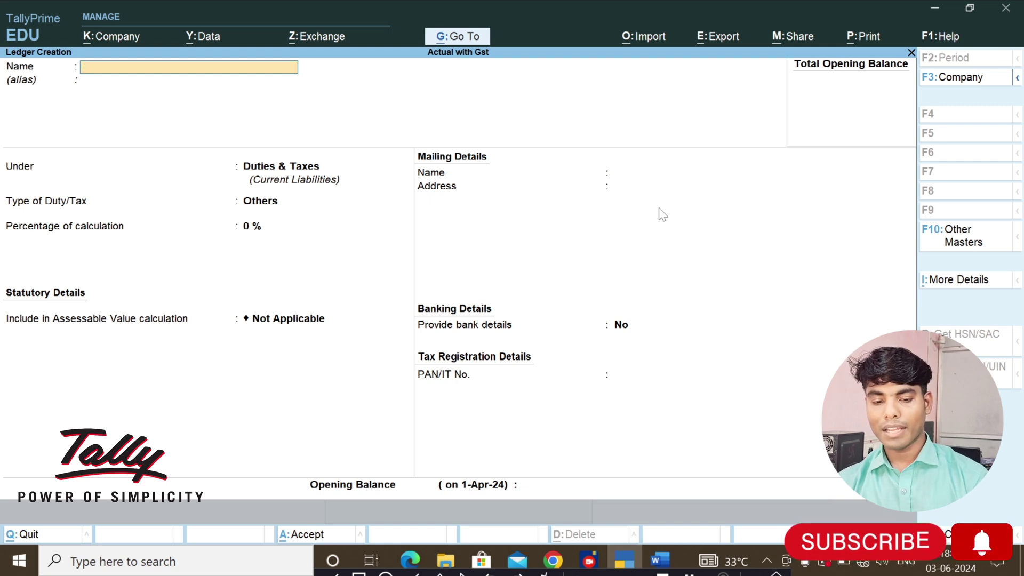
{"action": "type", "text": "SGS"}
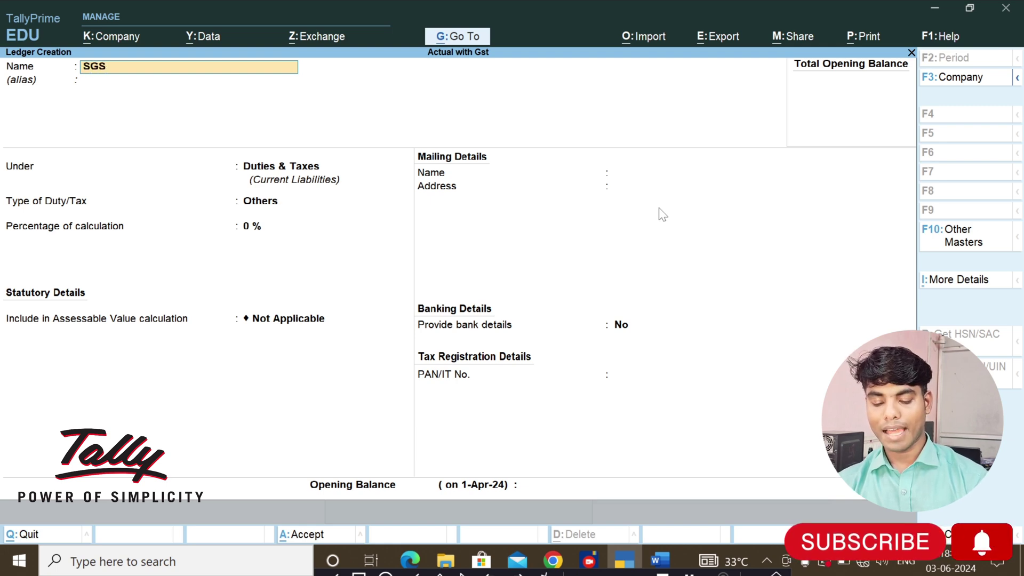
{"action": "key", "text": "Return"}
{"action": "key", "text": "Return"}
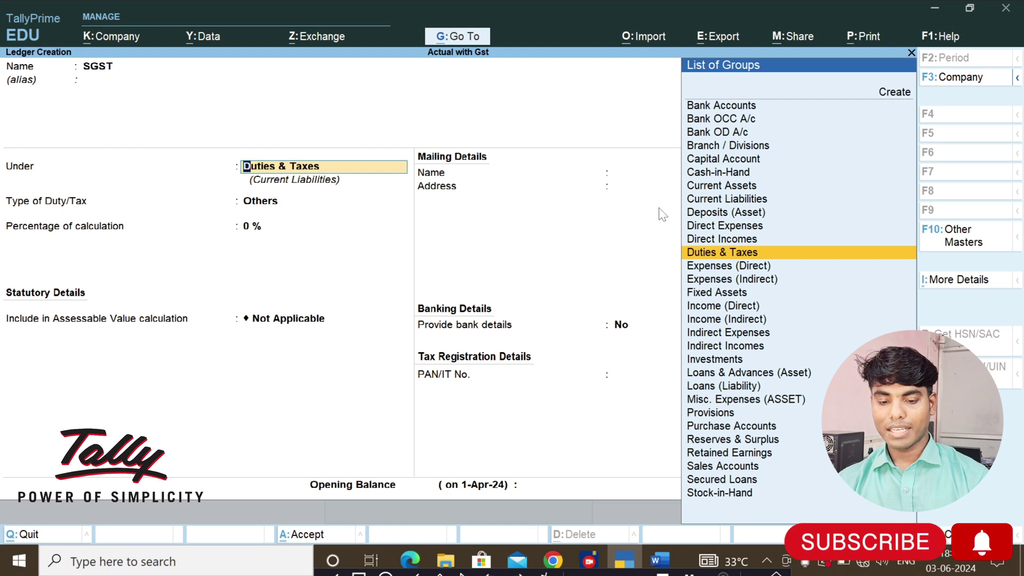
{"action": "key", "text": "Return"}
{"action": "key", "text": "Up"}
{"action": "key", "text": "Return"}
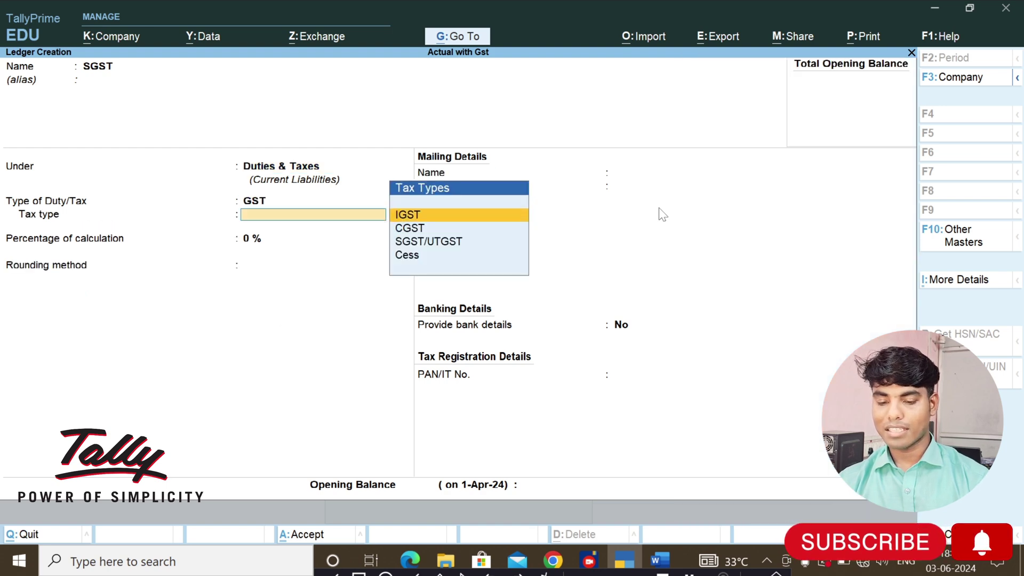
{"action": "key", "text": "Down"}
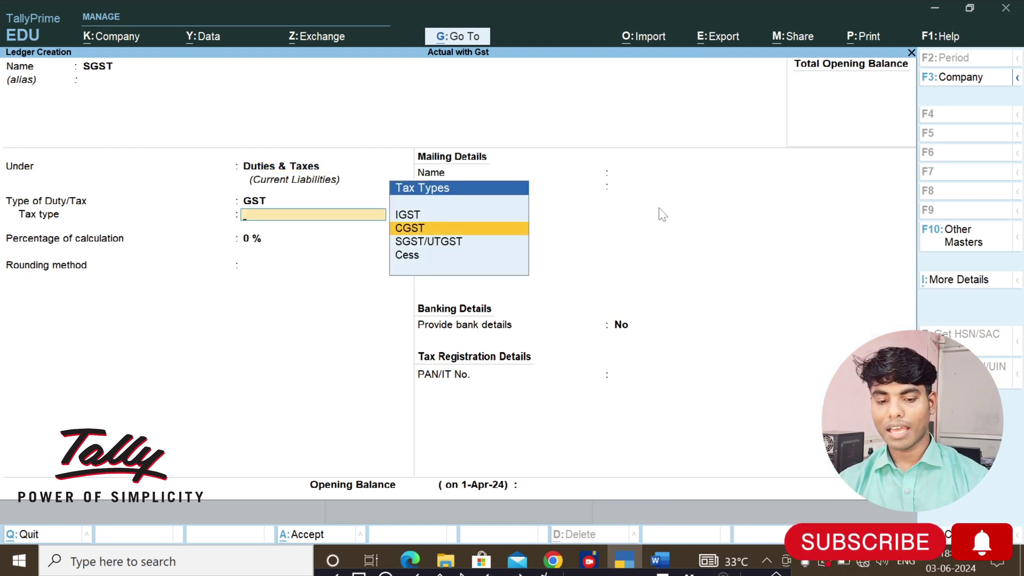
{"action": "key", "text": "Down"}
{"action": "key", "text": "Return"}
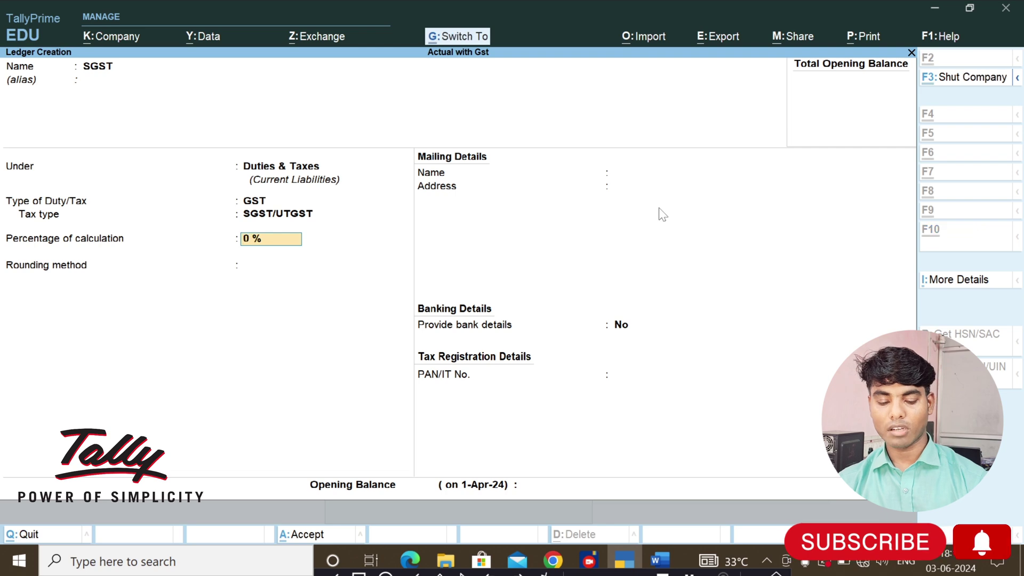
{"action": "key", "text": "ctrl+a"}
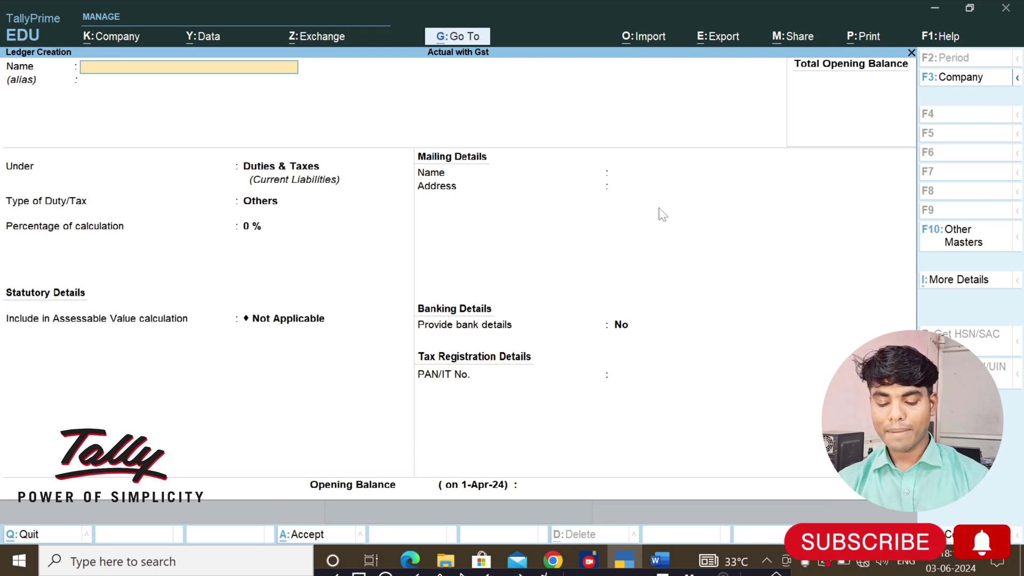
Step: Create a ledger named "CGST" under Duties & Taxes with duty type GST and tax type CGST, save it and leave ledger creation
{"action": "type", "text": "CGST"}
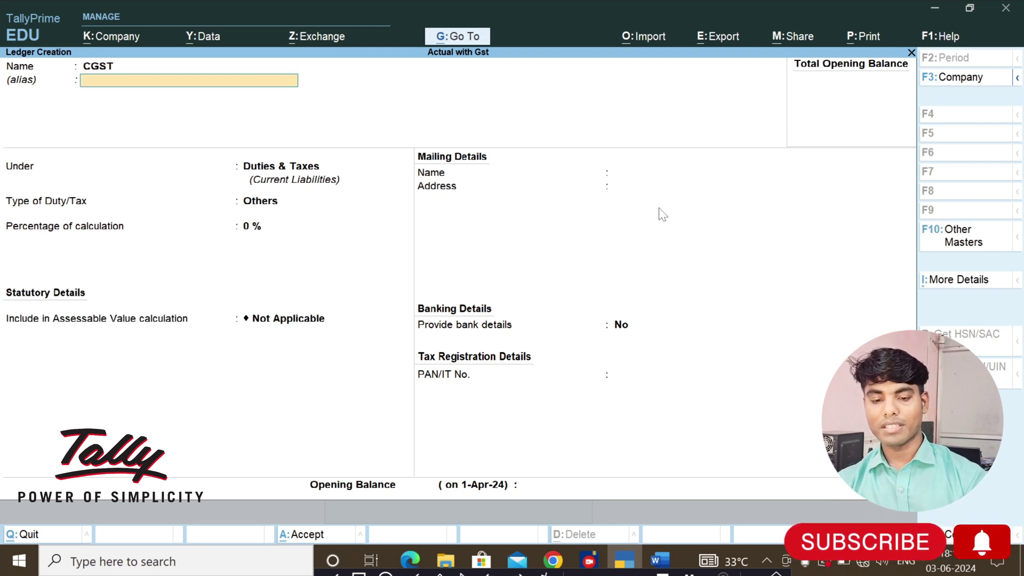
{"action": "key", "text": "Return"}
{"action": "key", "text": "Return"}
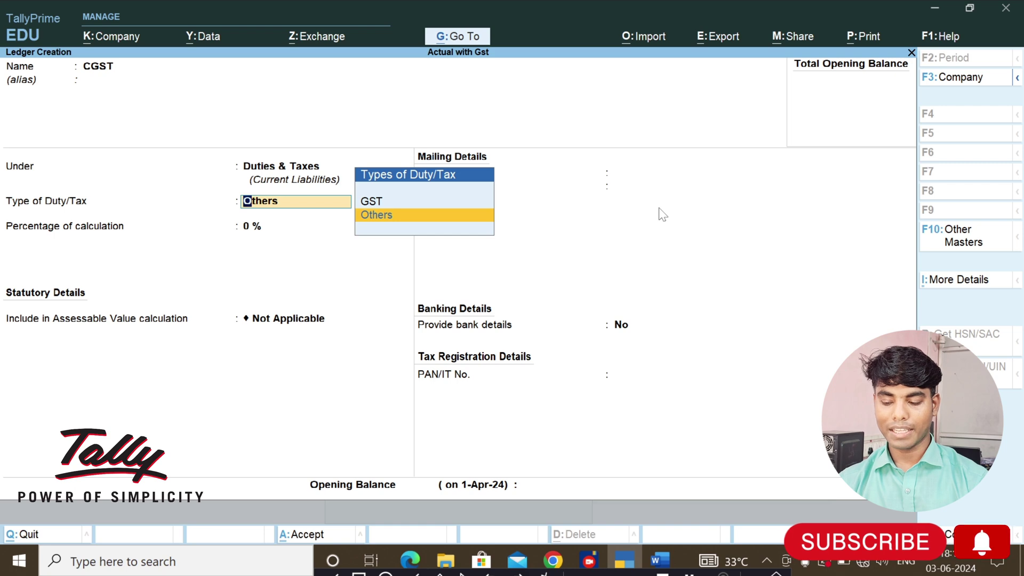
{"action": "key", "text": "Up"}
{"action": "key", "text": "Return"}
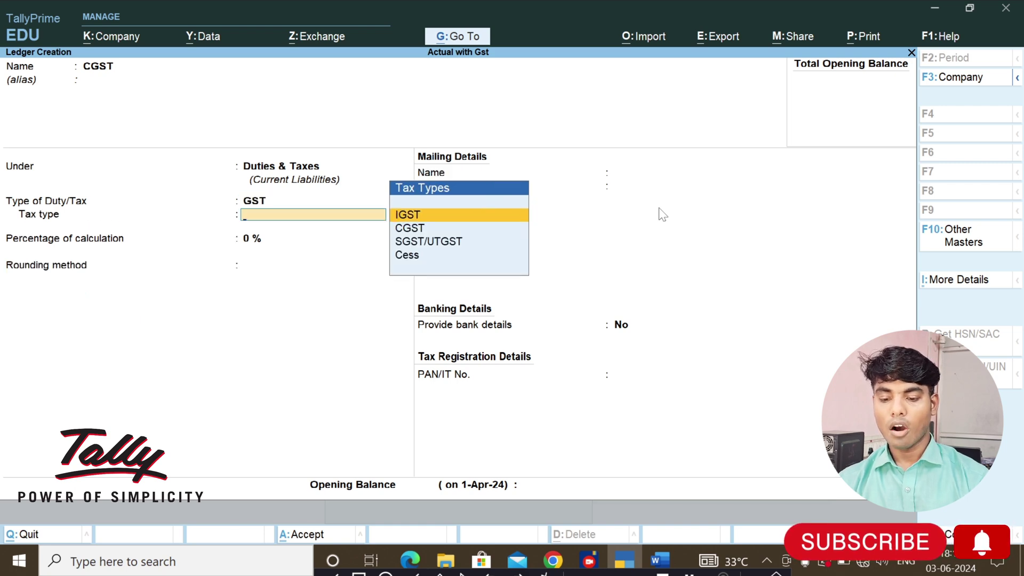
{"action": "key", "text": "Down"}
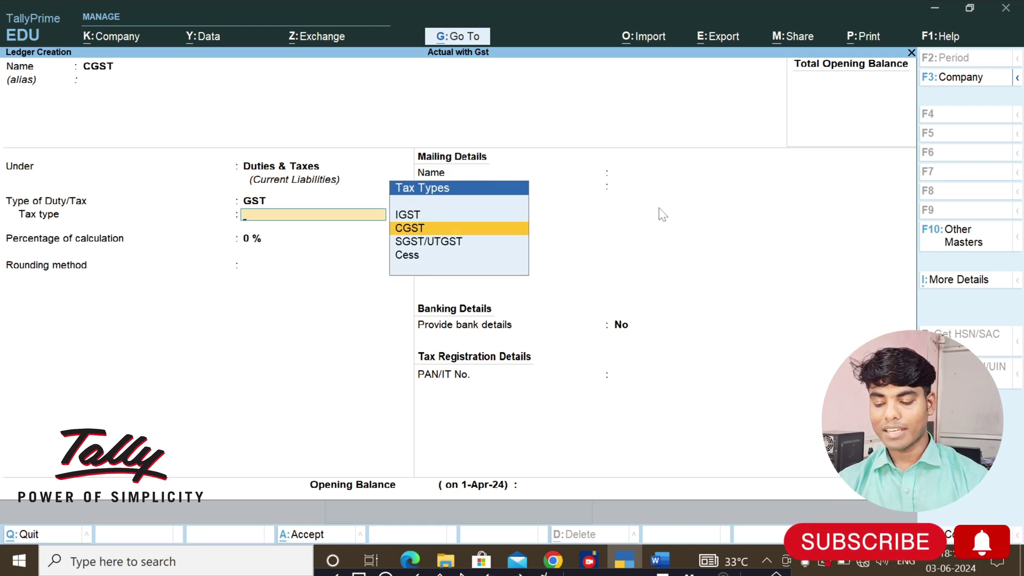
{"action": "key", "text": "Return"}
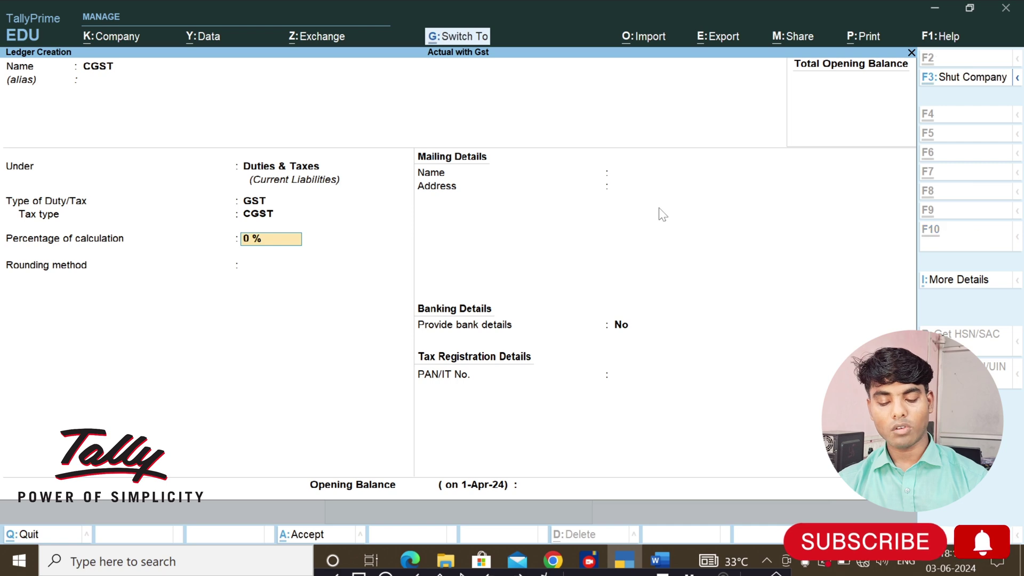
{"action": "key", "text": "ctrl+a"}
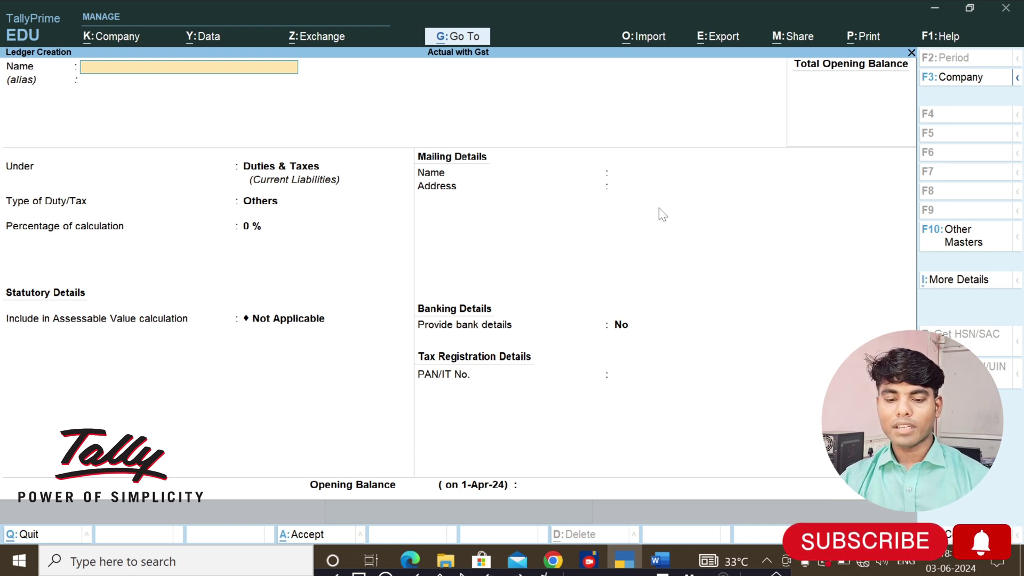
{"action": "key", "text": "Escape"}
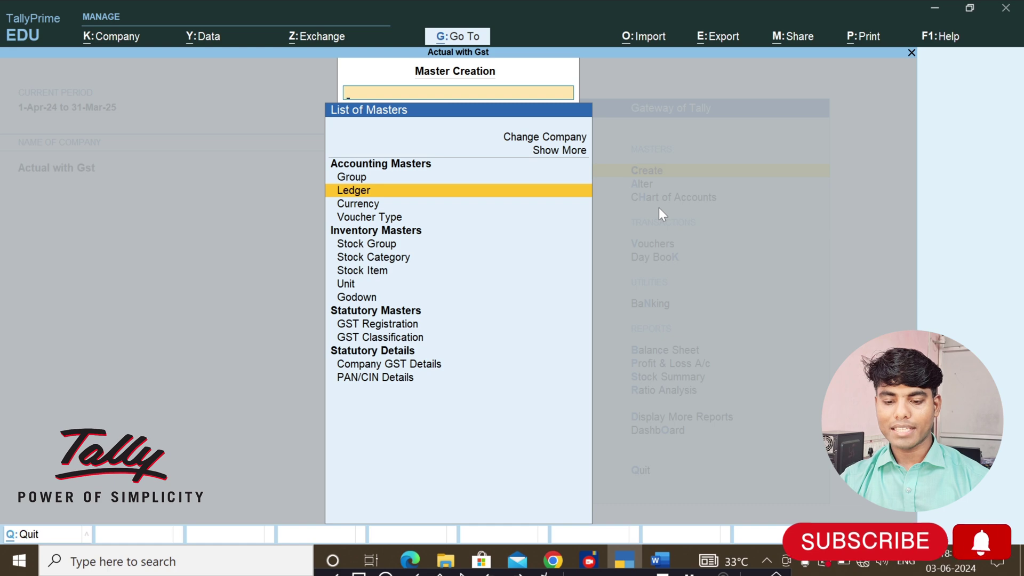
Step: Start a stock group named "Peripheral" under Primary, keeping item quantities not added and HSN/SAC details as per company/stock group
{"action": "key", "text": "Down"}
{"action": "key", "text": "Down"}
{"action": "key", "text": "Down"}
{"action": "key", "text": "Down"}
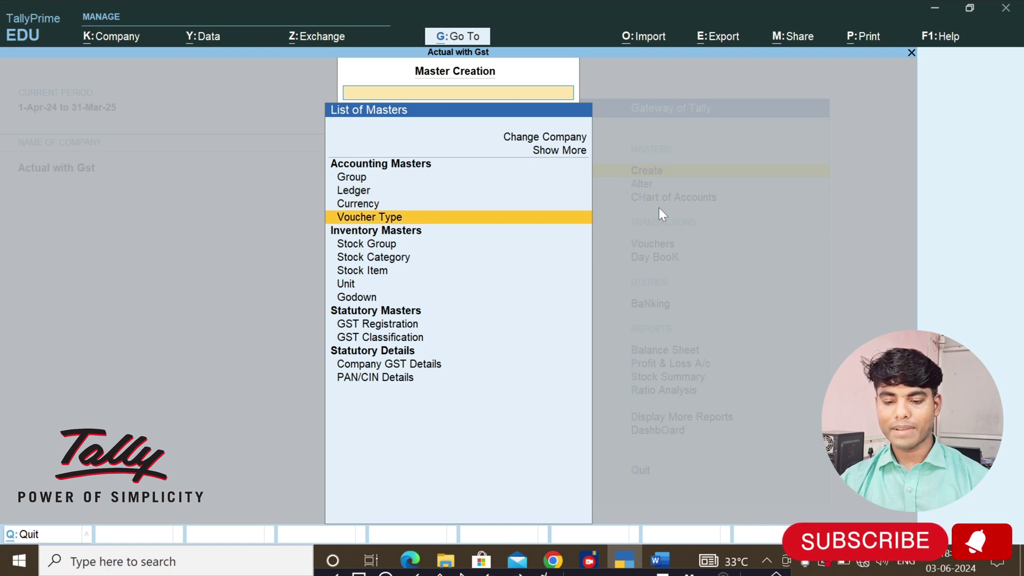
{"action": "key", "text": "Return"}
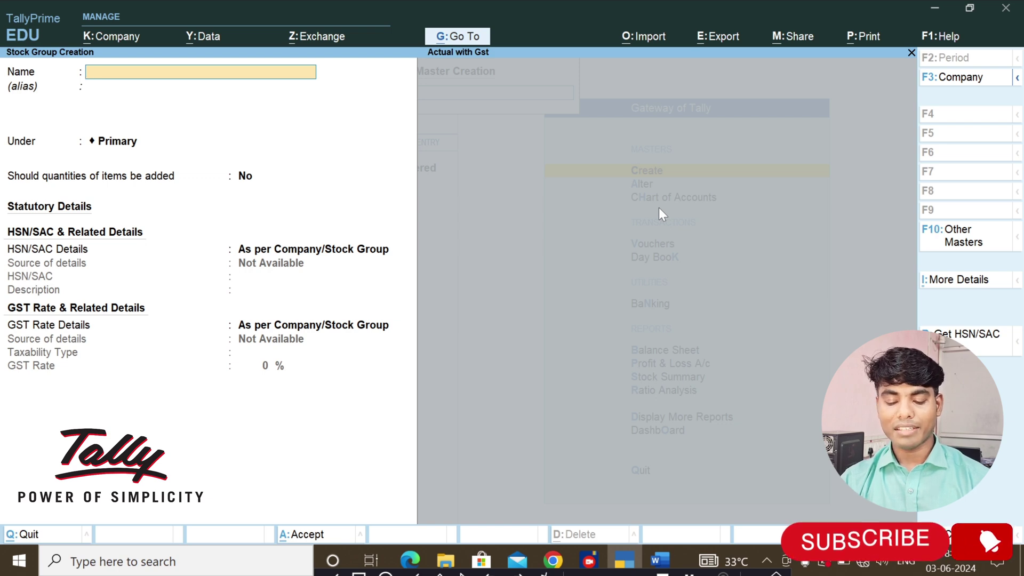
{"action": "type", "text": "Peri"}
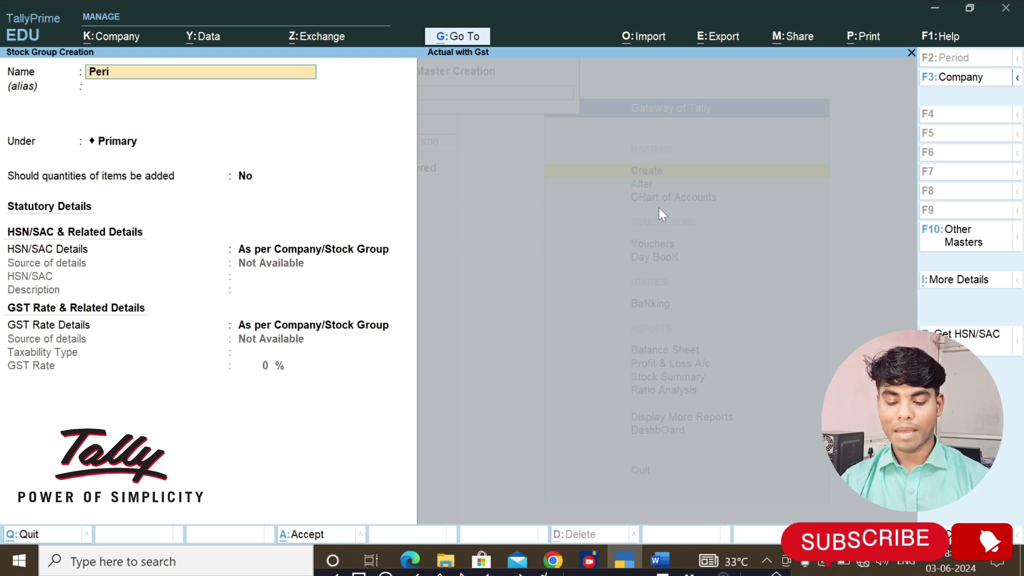
{"action": "type", "text": "pheral"}
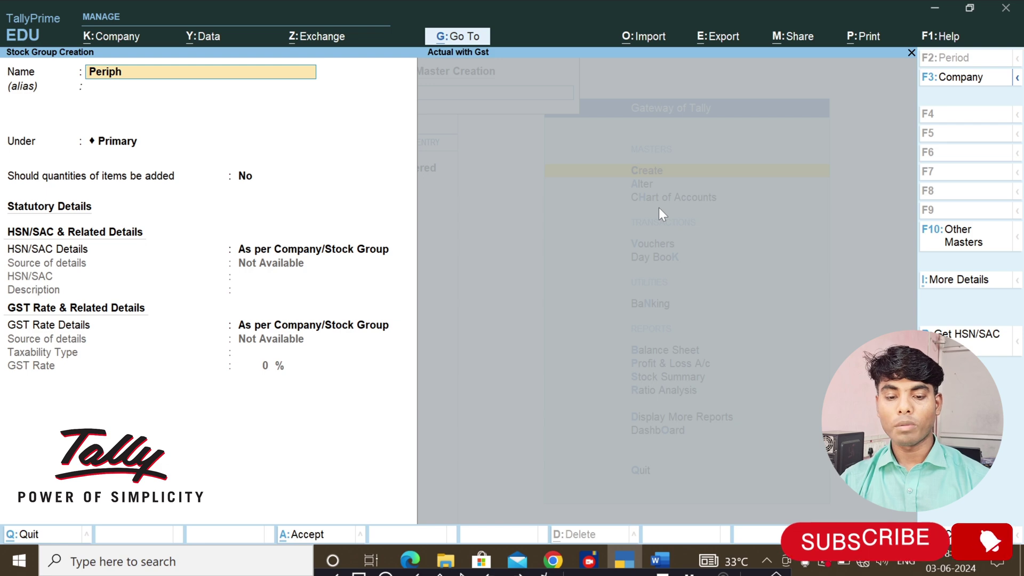
{"action": "key", "text": "Return"}
{"action": "key", "text": "Return"}
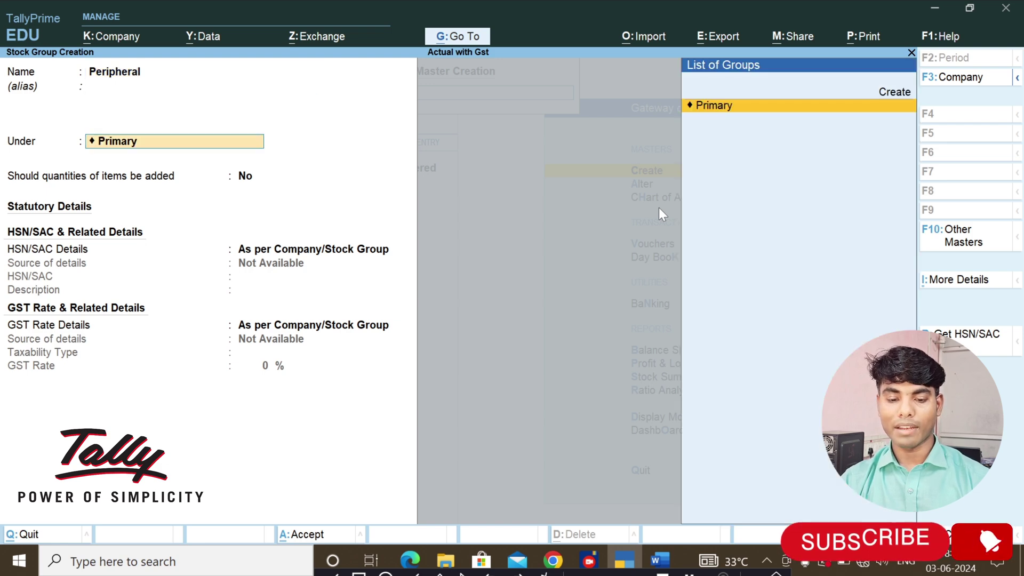
{"action": "key", "text": "Return"}
{"action": "key", "text": "Return"}
{"action": "key", "text": "Return"}
{"action": "key", "text": "Return"}
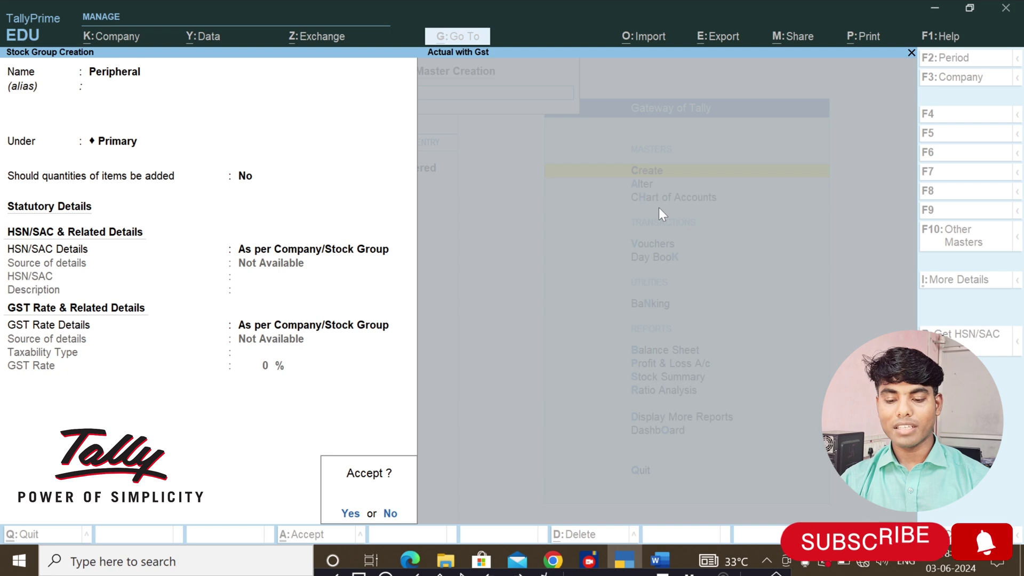
Step: Specify the Peripheral group's GST rate details directly as Taxable at 28% and save the stock group
{"action": "key", "text": "Escape"}
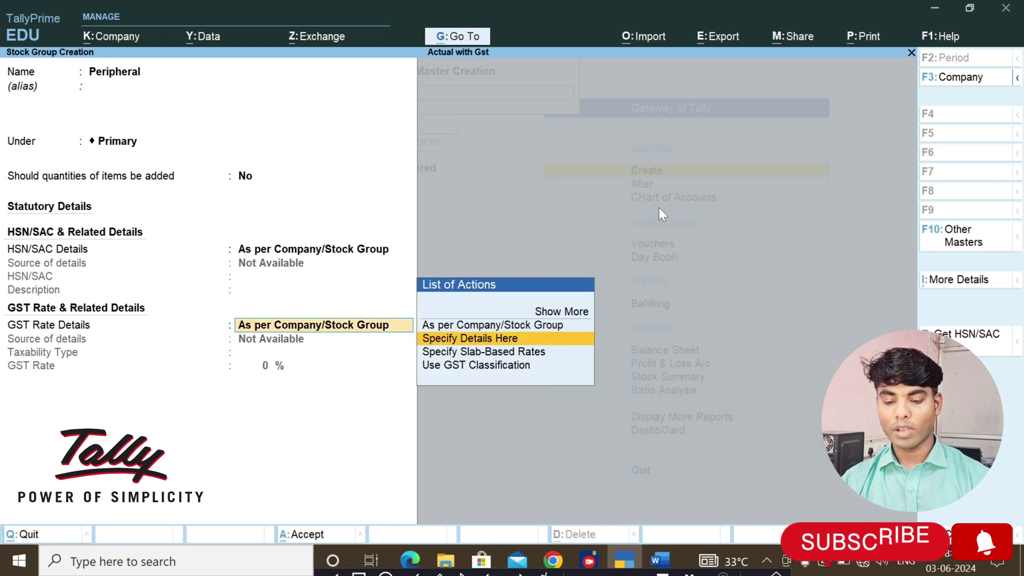
{"action": "key", "text": "Down"}
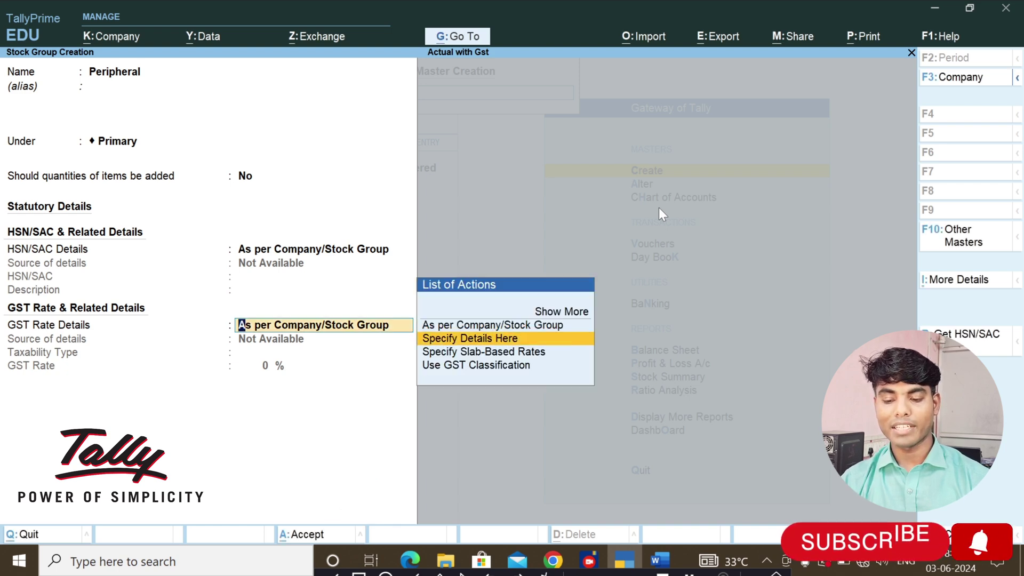
{"action": "key", "text": "Return"}
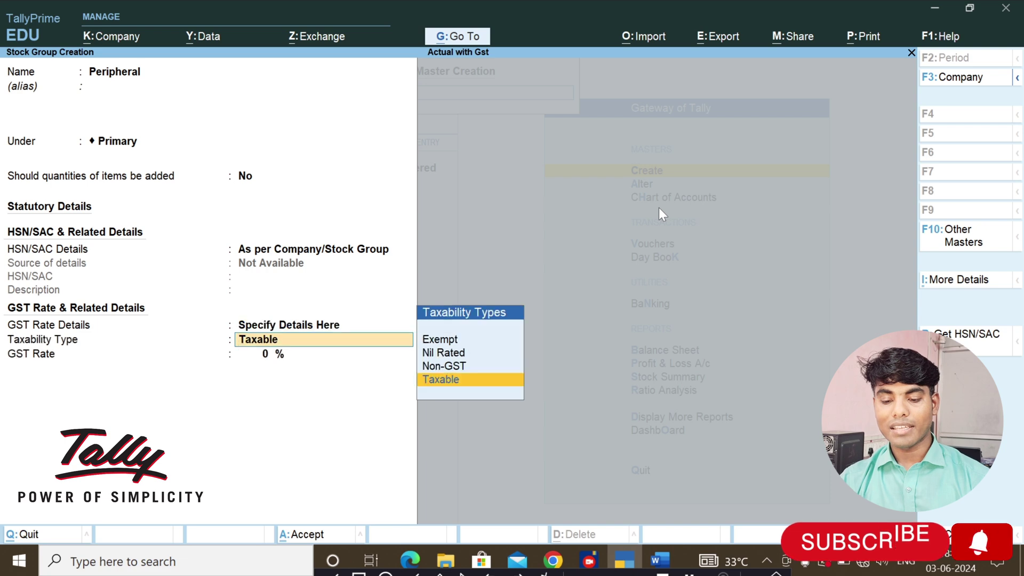
{"action": "key", "text": "Return"}
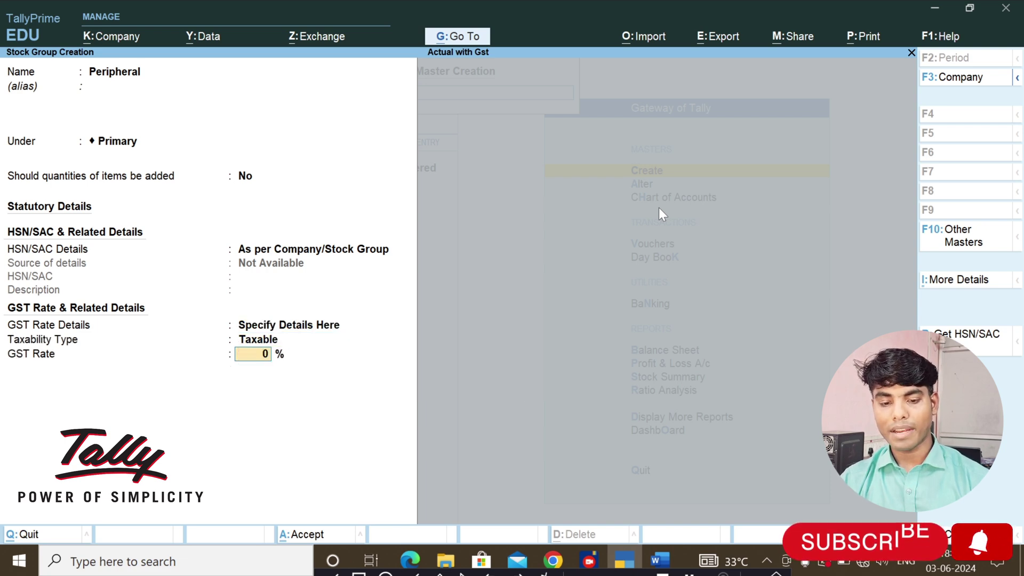
{"action": "type", "text": "2"}
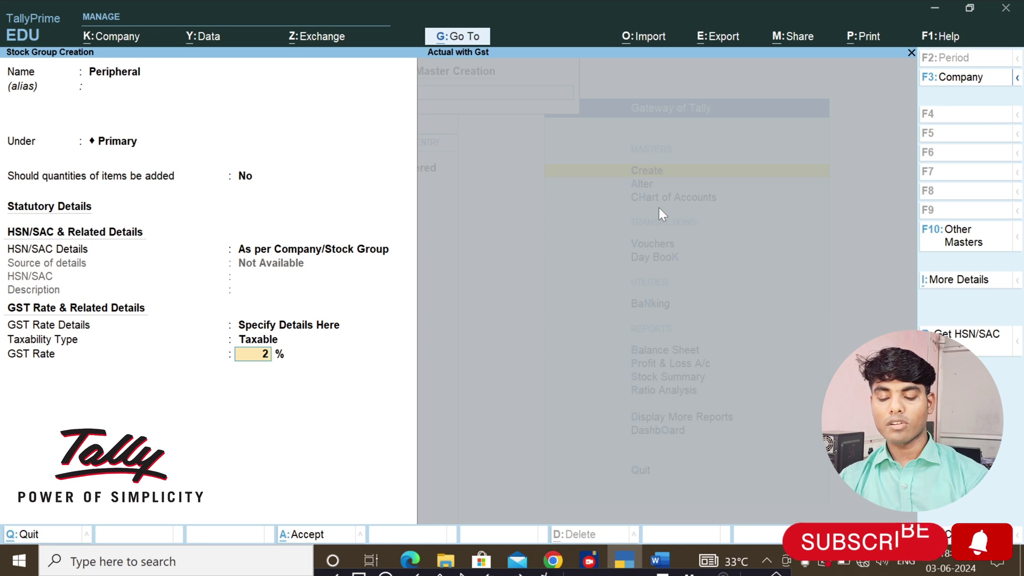
{"action": "type", "text": "8"}
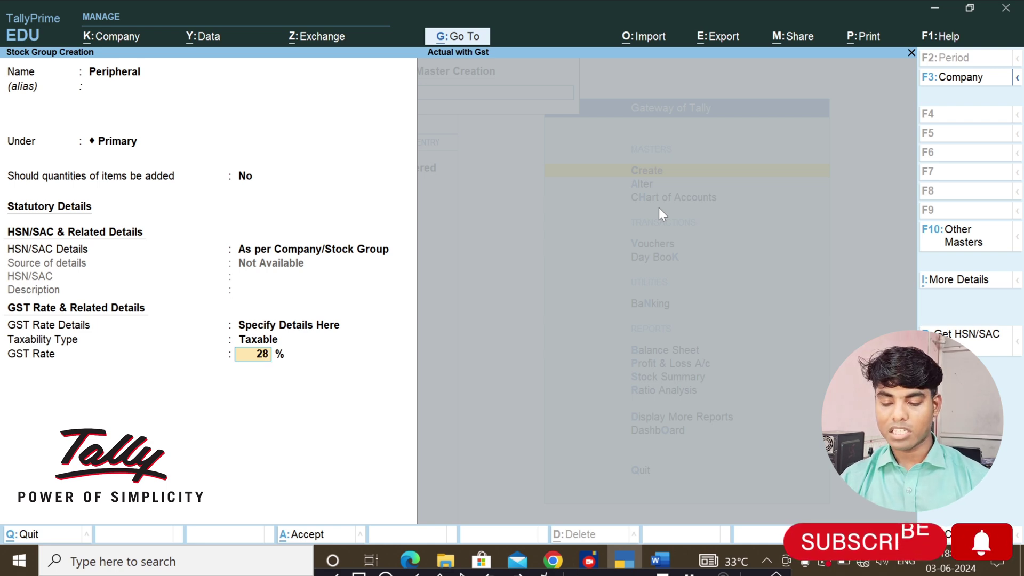
{"action": "key", "text": "Return"}
{"action": "key", "text": "Return"}
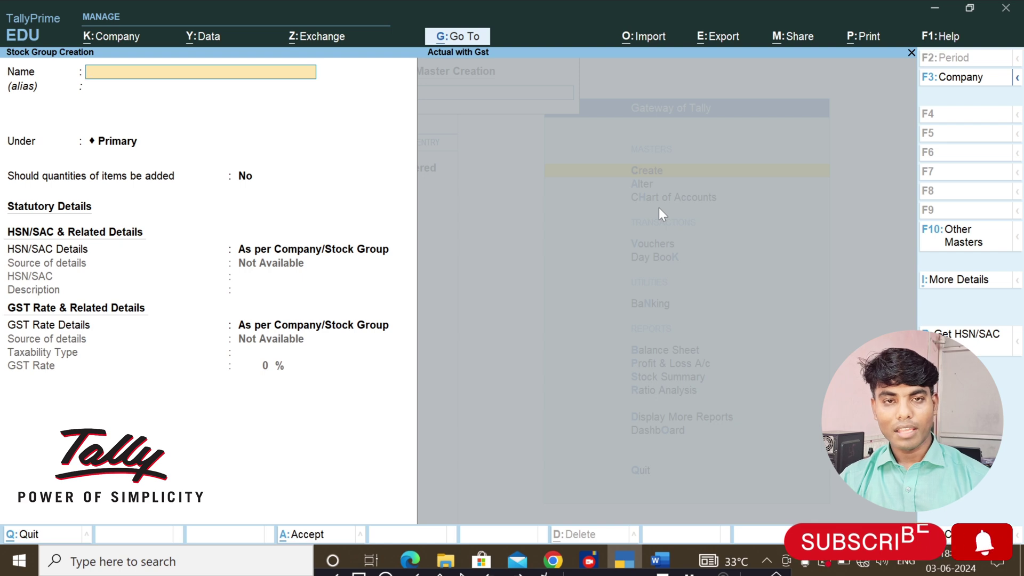
Step: Name another stock group "Computer" under Primary, with no alias and item quantities not added
{"action": "type", "text": "C"}
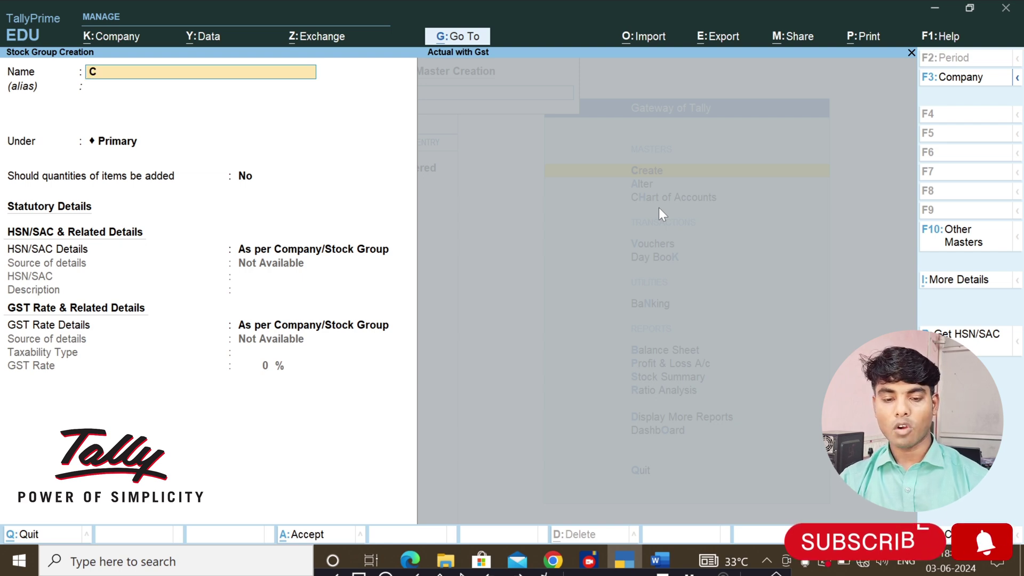
{"action": "type", "text": "omputer"}
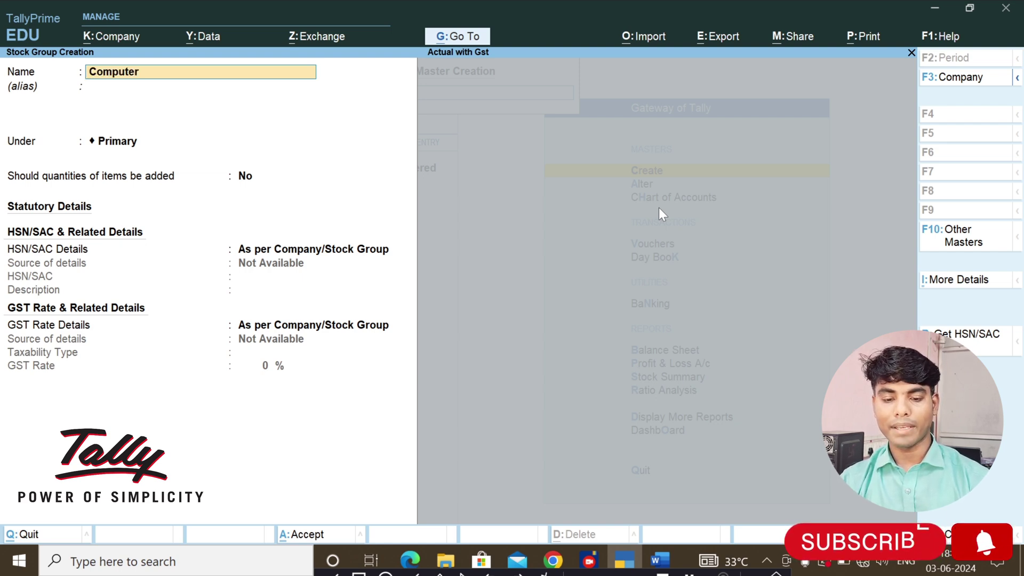
{"action": "key", "text": "Return"}
{"action": "key", "text": "Return"}
{"action": "key", "text": "Return"}
{"action": "key", "text": "Return"}
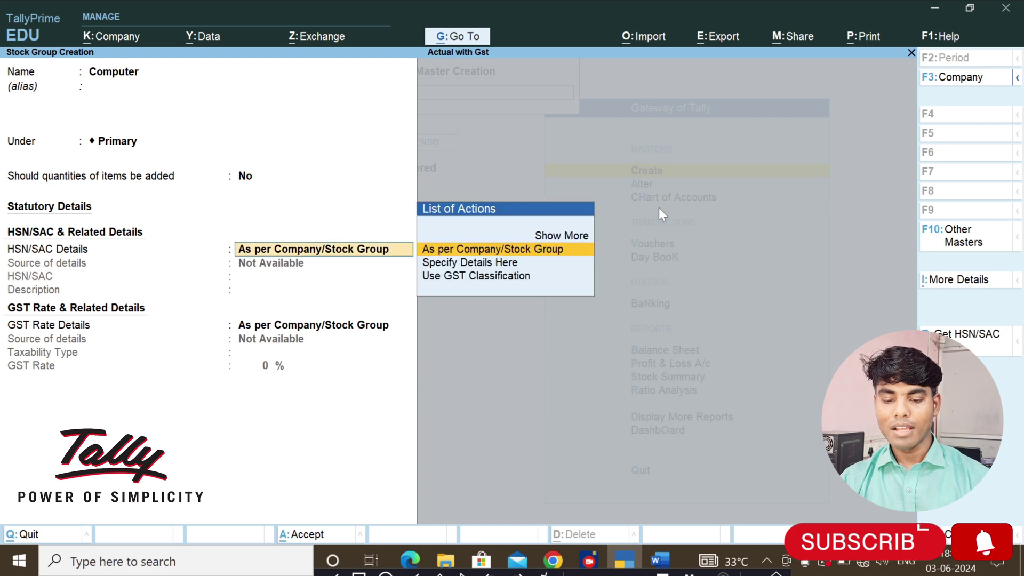
Step: Specify the Computer group's GST rate details directly as Taxable at 28%, save it and leave stock group creation
{"action": "key", "text": "Down"}
{"action": "key", "text": "Return"}
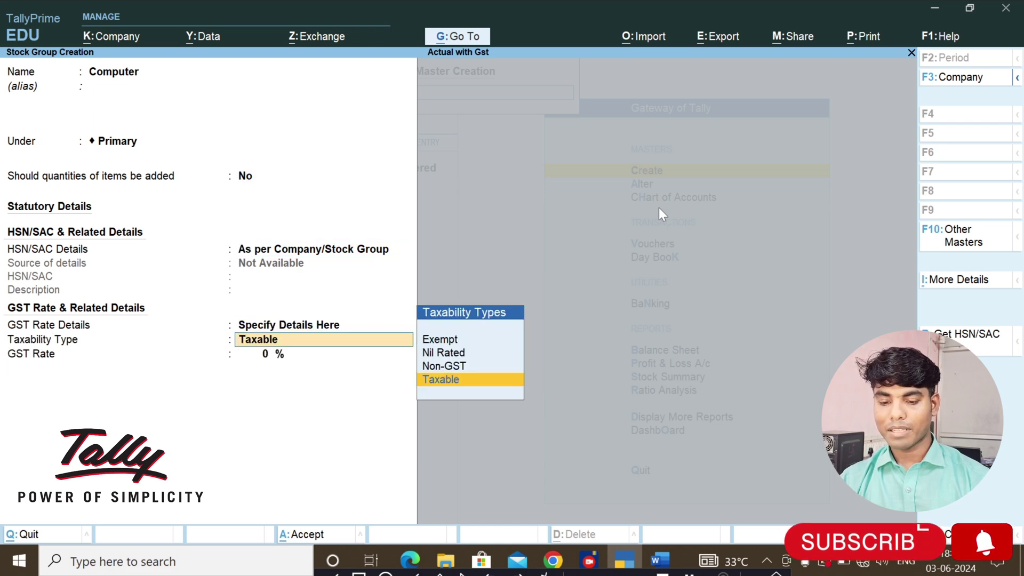
{"action": "key", "text": "Return"}
{"action": "key", "text": "Return"}
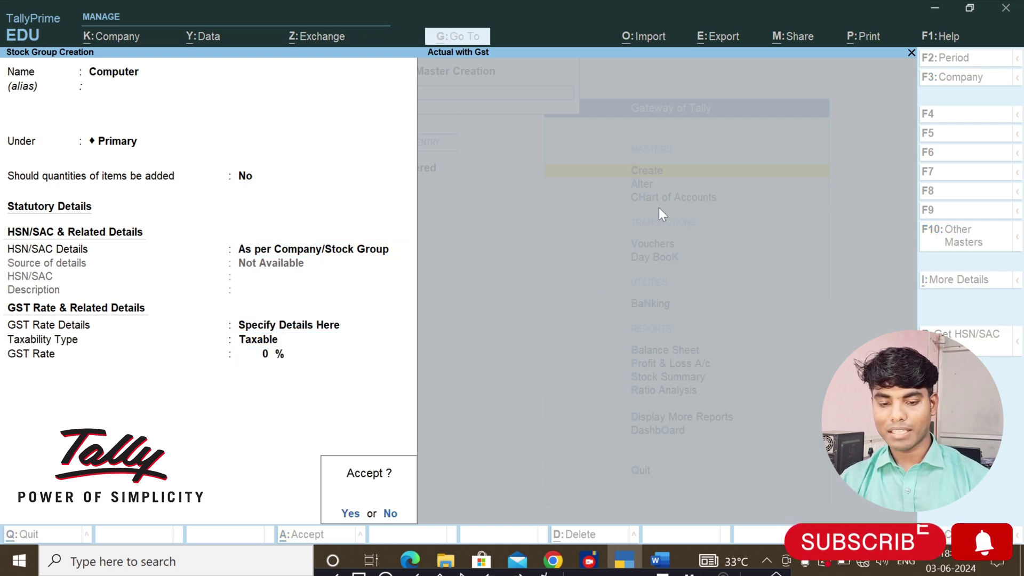
{"action": "key", "text": "Escape"}
{"action": "type", "text": "1"}
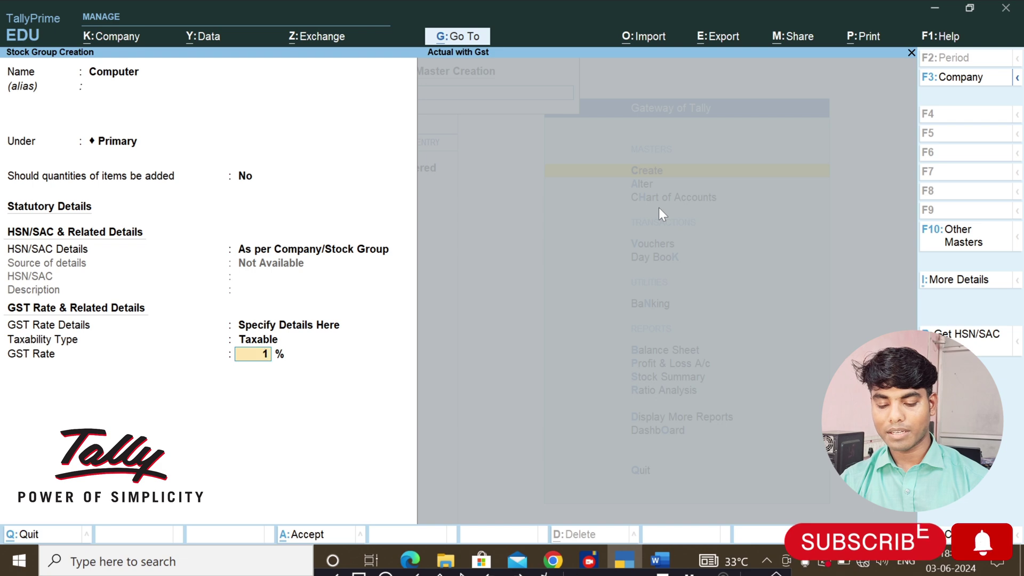
{"action": "key", "text": "BackSpace"}
{"action": "type", "text": "28"}
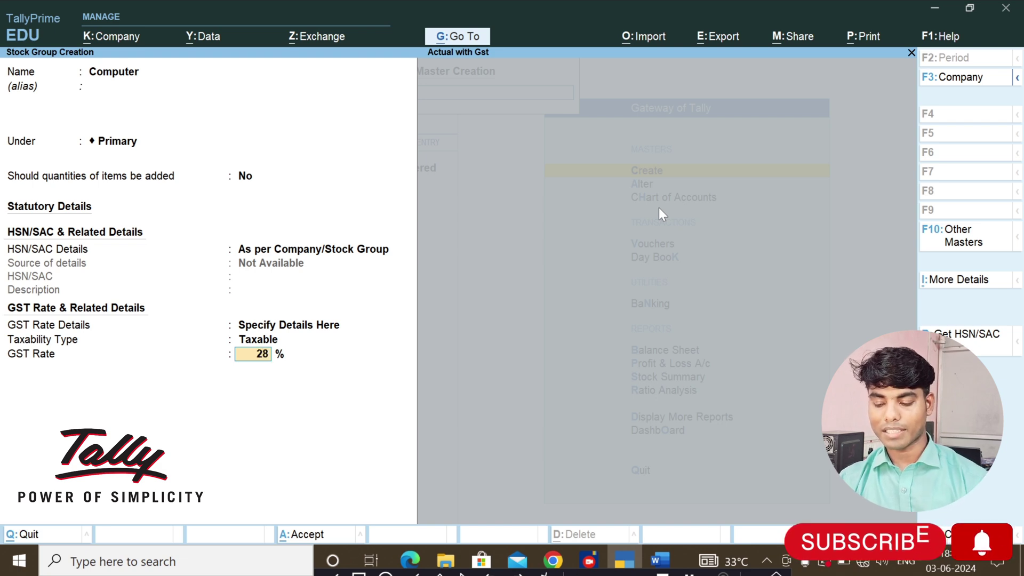
{"action": "key", "text": "Return"}
{"action": "key", "text": "Return"}
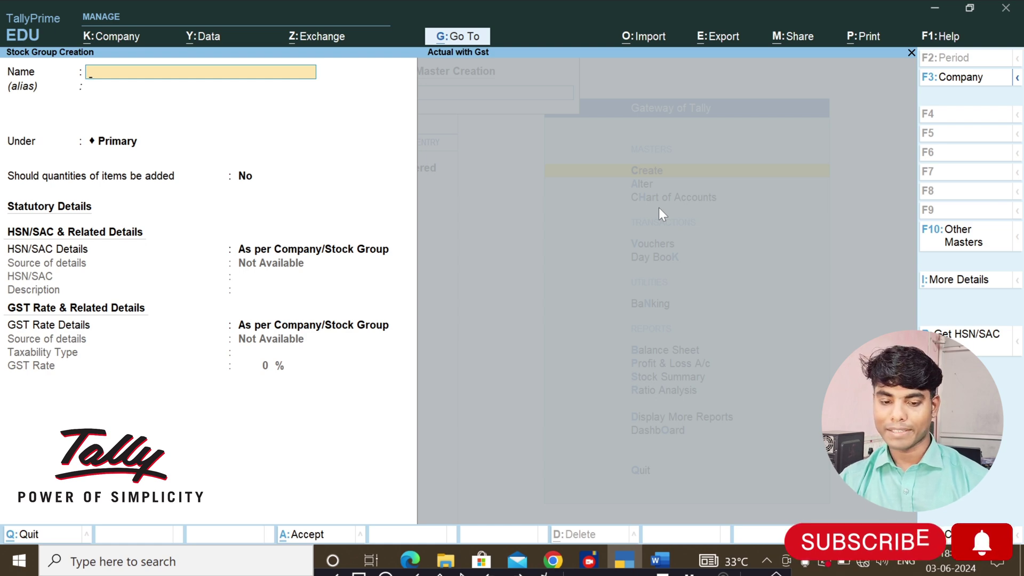
{"action": "key", "text": "Escape"}
Step: Start a new stock item named "Hp Laptop I3" and leave its alias blank
{"action": "key", "text": "Return"}
{"action": "key", "text": "Down"}
{"action": "key", "text": "Down"}
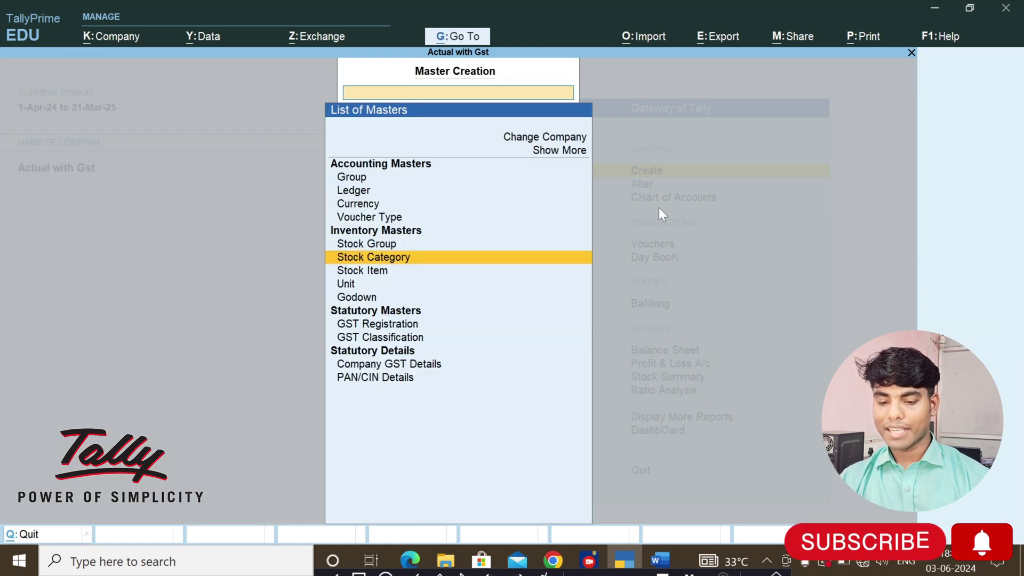
{"action": "key", "text": "Return"}
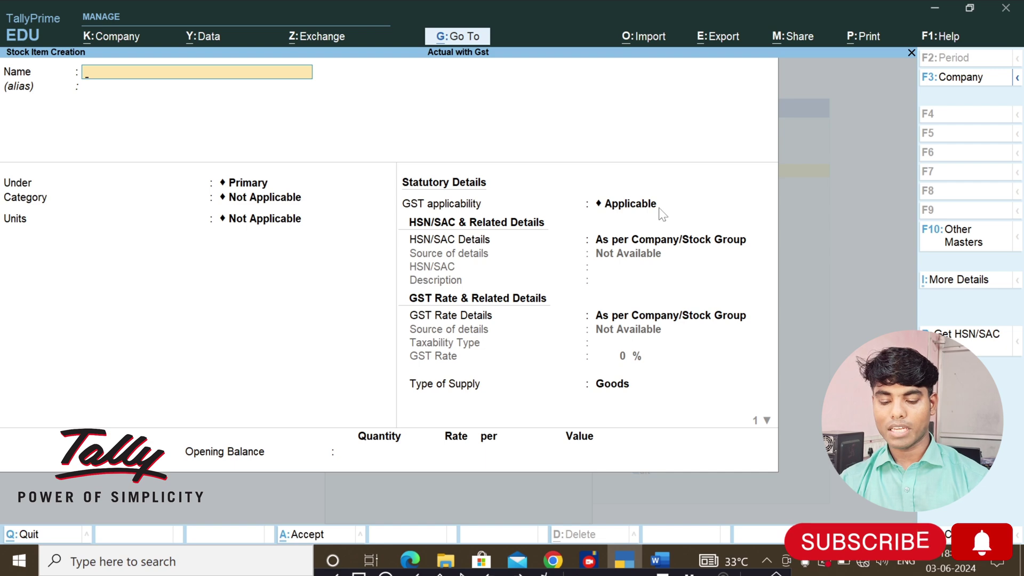
{"action": "type", "text": "Hp"}
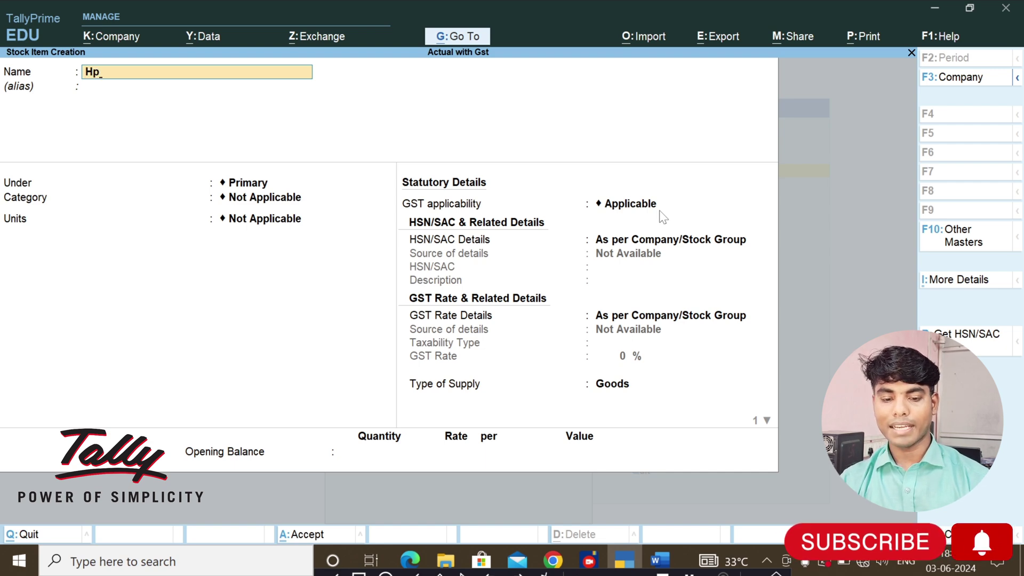
{"action": "type", "text": " Laptp"}
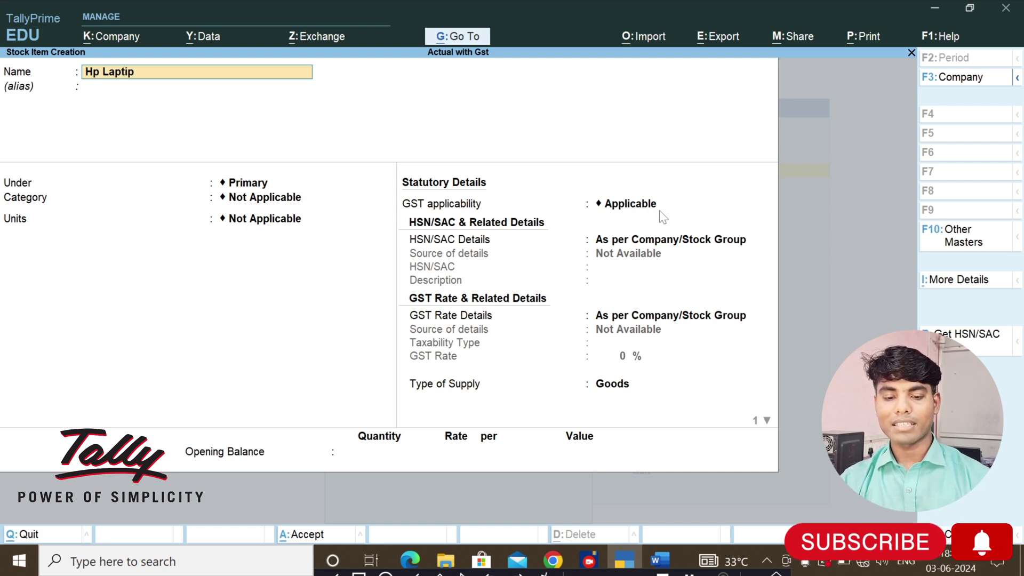
{"action": "key", "text": "BackSpace"}
{"action": "type", "text": "op le"}
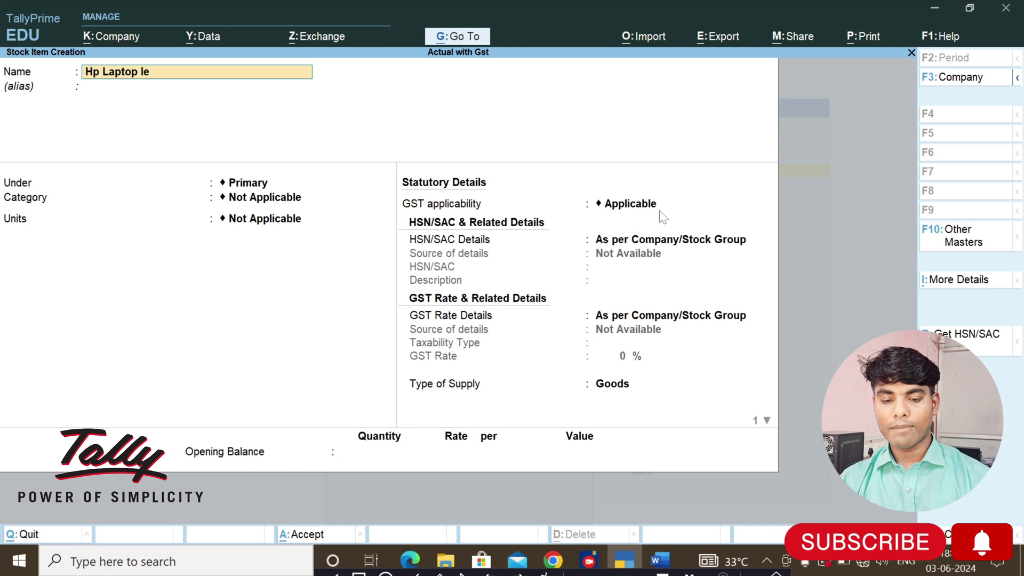
{"action": "key", "text": "BackSpace"}
{"action": "key", "text": "BackSpace"}
{"action": "type", "text": "i"}
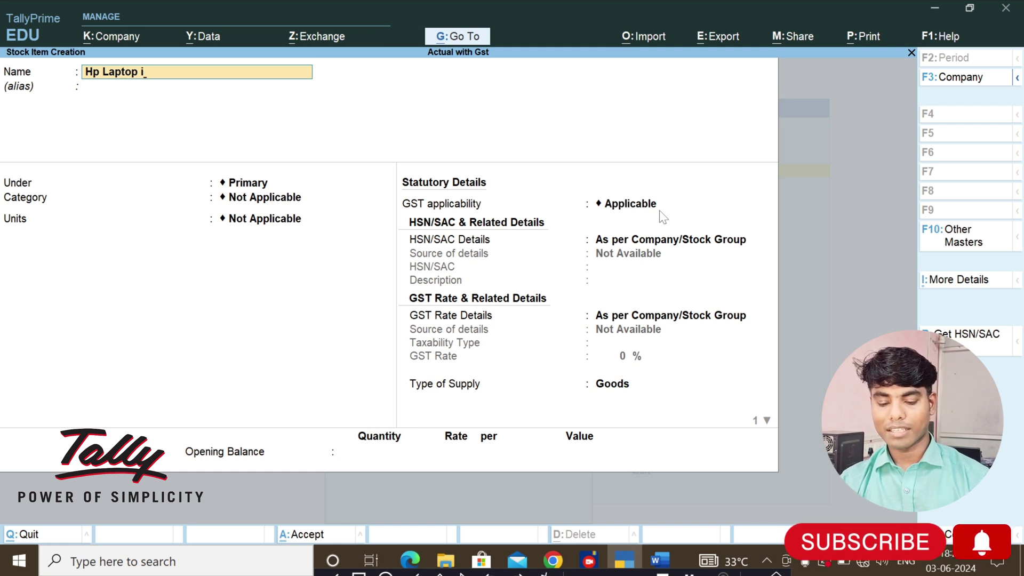
{"action": "type", "text": "3"}
{"action": "key", "text": "Return"}
{"action": "key", "text": "Return"}
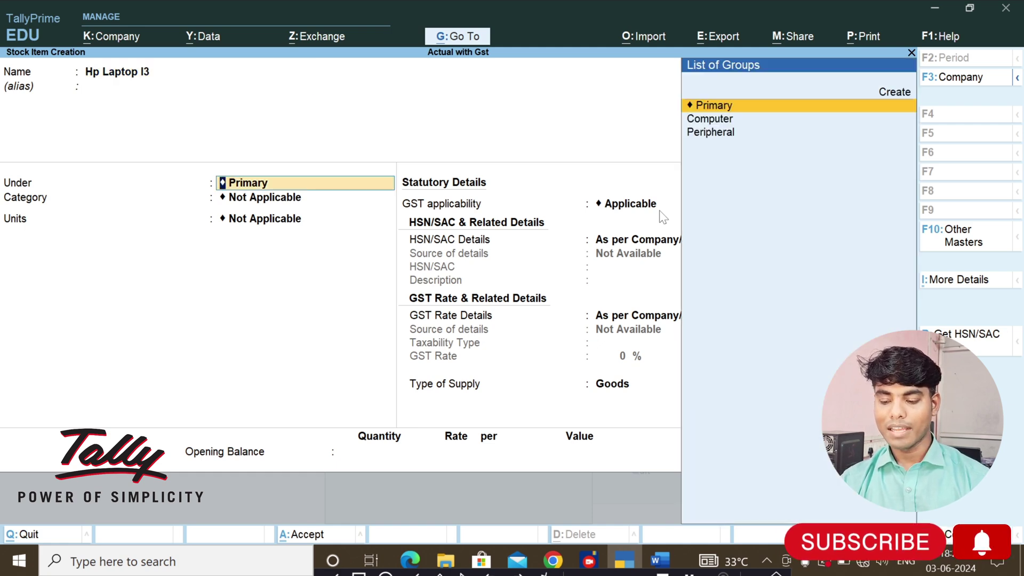
Step: Place Hp Laptop I3 under the Computer group and keep its category Not Applicable
{"action": "key", "text": "Down"}
{"action": "key", "text": "Return"}
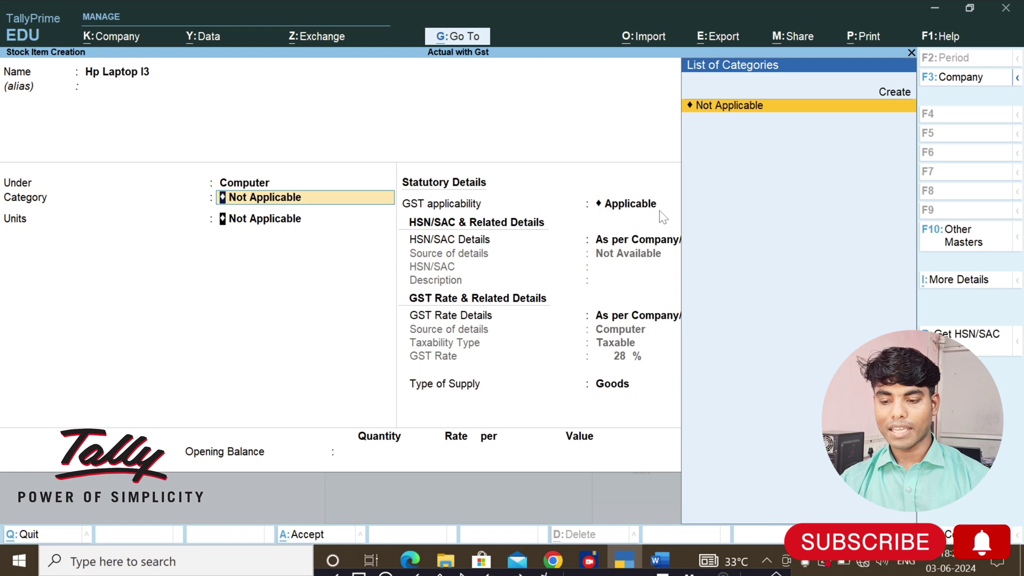
{"action": "key", "text": "Return"}
Step: Create and assign a simple unit with symbol "nos", formal name "Number", UQC Not Applicable and 0 decimal places
{"action": "key", "text": "Up"}
{"action": "key", "text": "Return"}
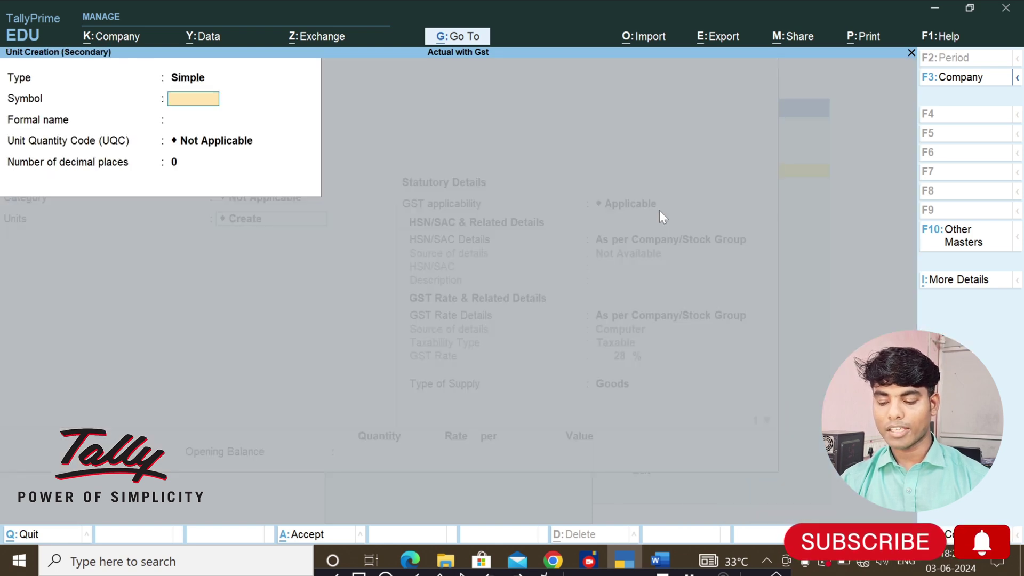
{"action": "type", "text": "nos"}
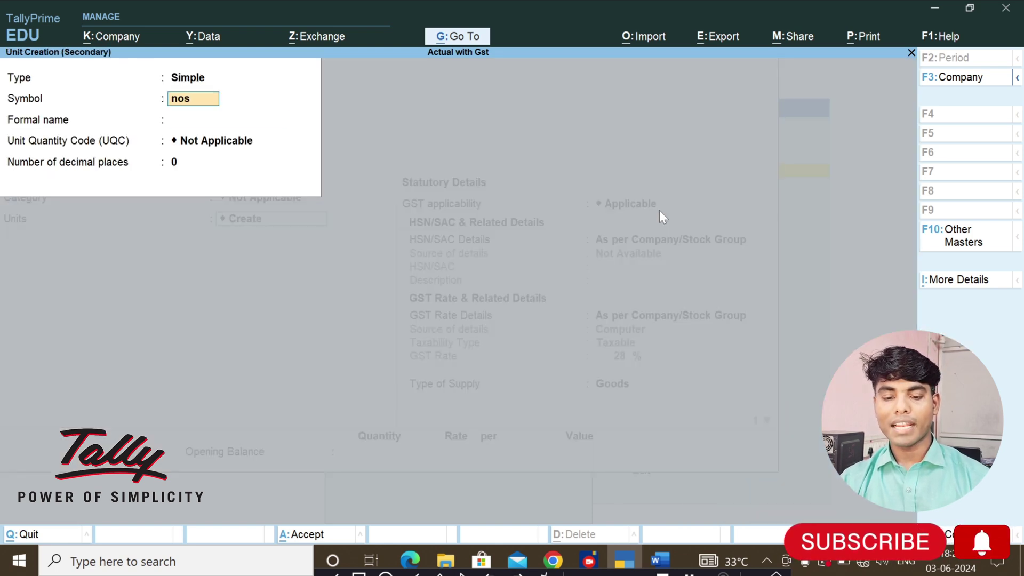
{"action": "key", "text": "Return"}
{"action": "type", "text": "Number"}
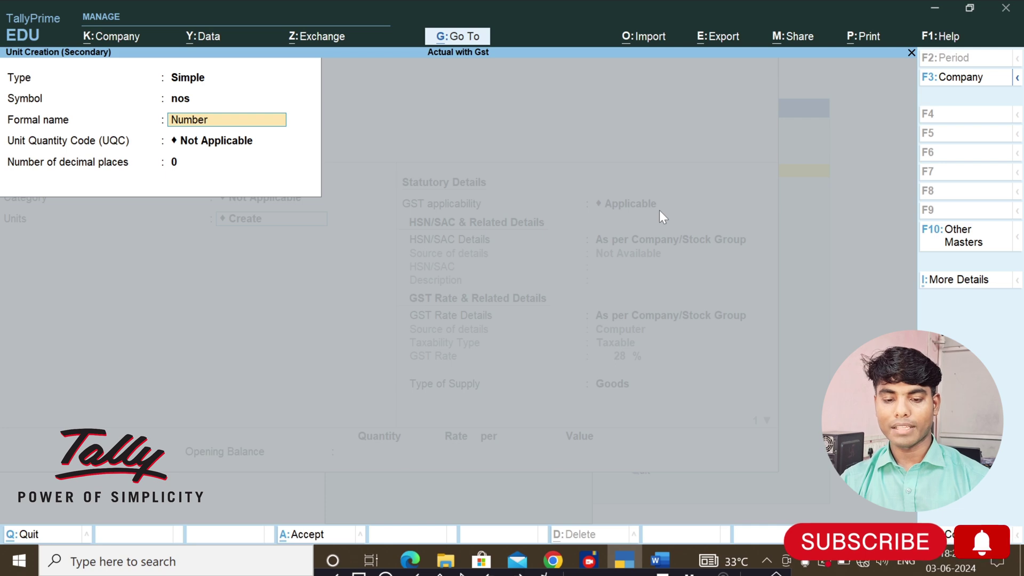
{"action": "key", "text": "Return"}
{"action": "key", "text": "Return"}
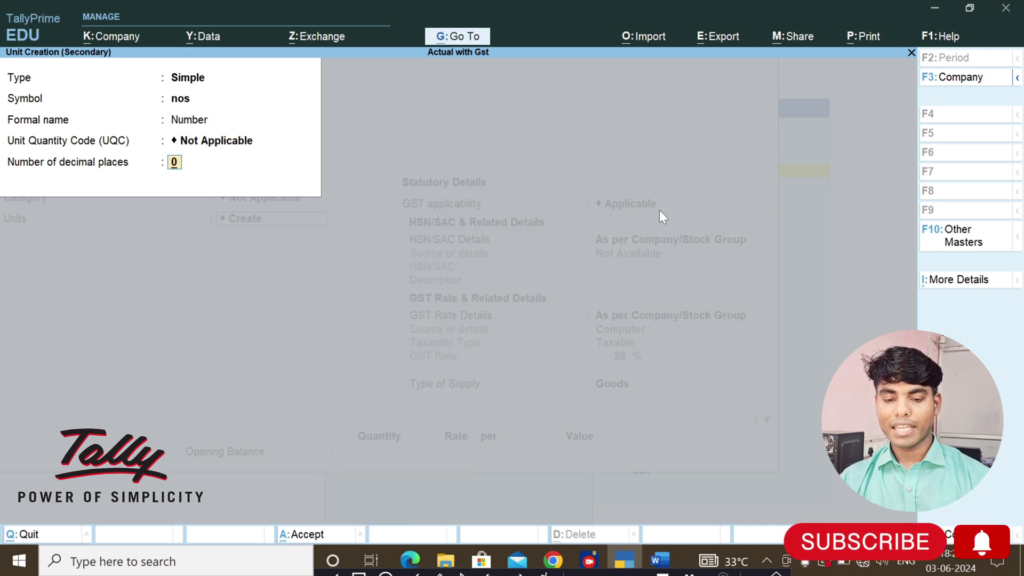
{"action": "key", "text": "Return"}
{"action": "key", "text": "Return"}
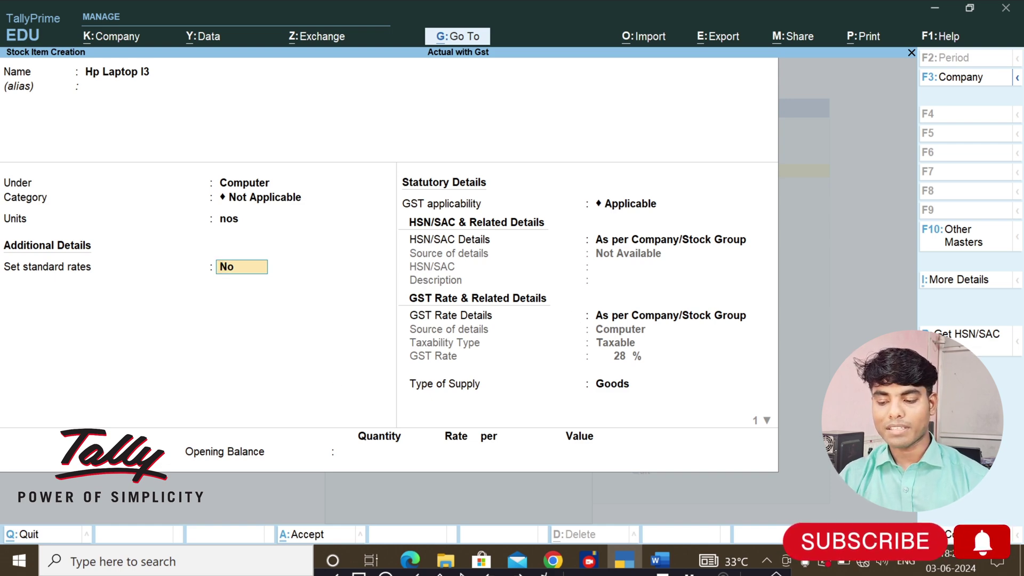
Step: Accept the item configuration with standard buying and selling rates provided, and enable standard rates for Hp Laptop I3
{"action": "key", "text": "F12"}
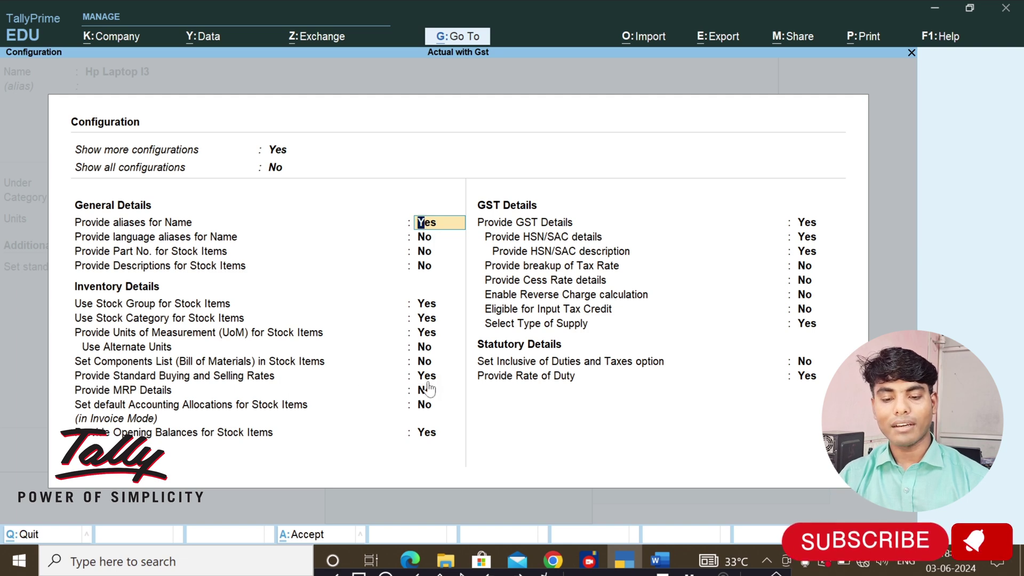
{"action": "key", "text": "ctrl+a"}
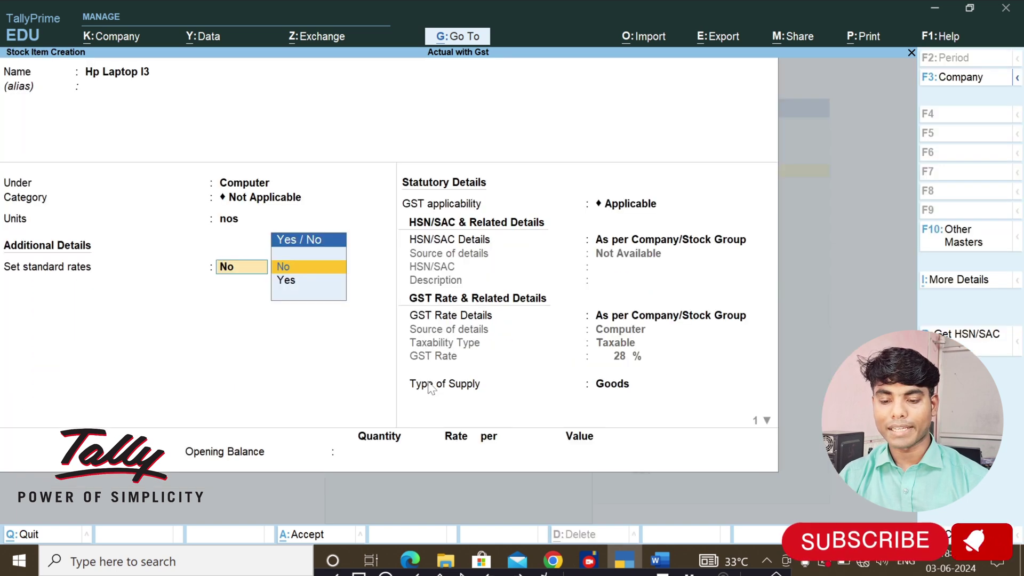
{"action": "key", "text": "Down"}
{"action": "key", "text": "Return"}
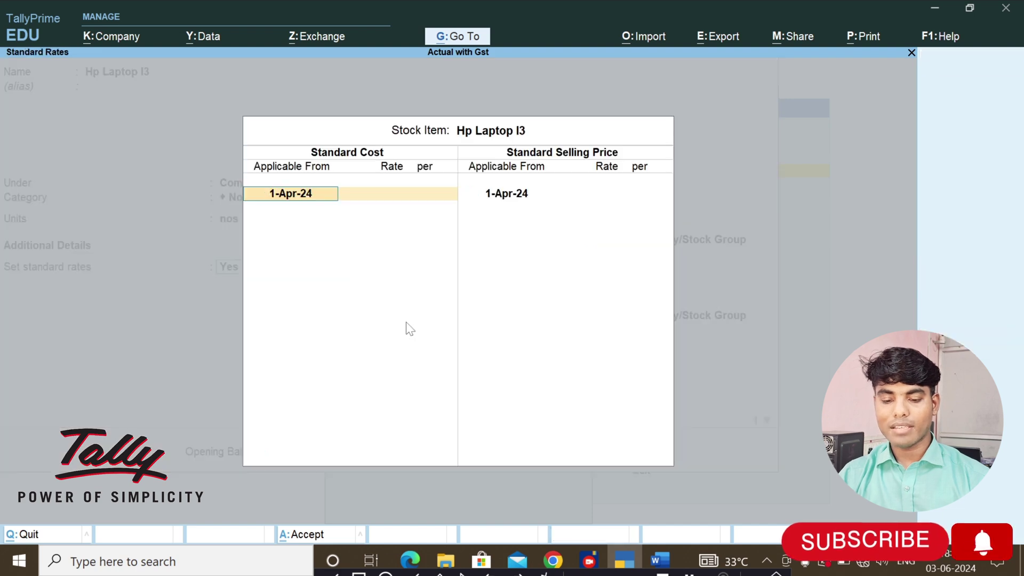
Step: Enter a standard cost of 32000 per nos for Hp Laptop I3, applicable from 1-Apr-24
{"action": "key", "text": "Return"}
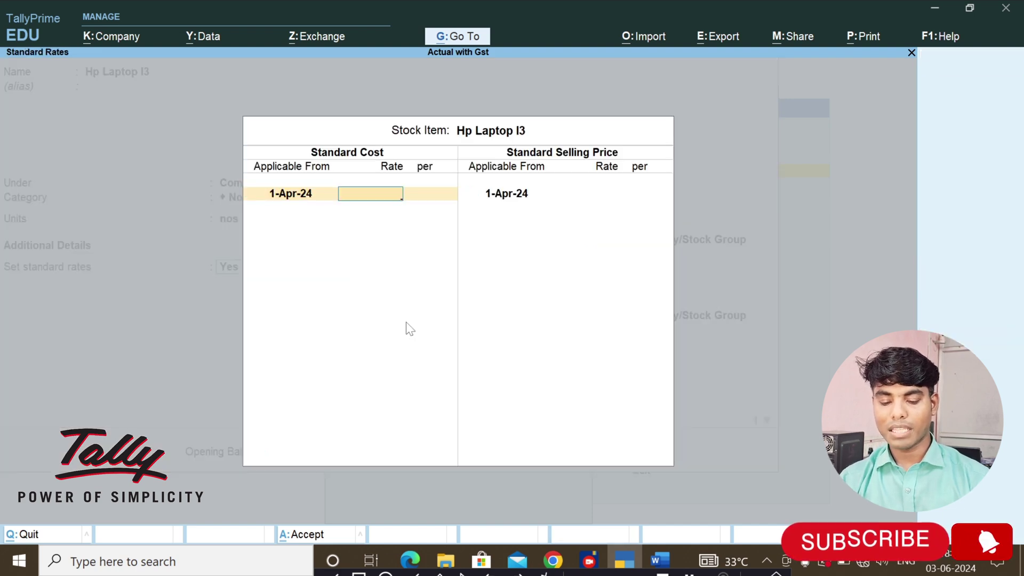
{"action": "type", "text": "32000"}
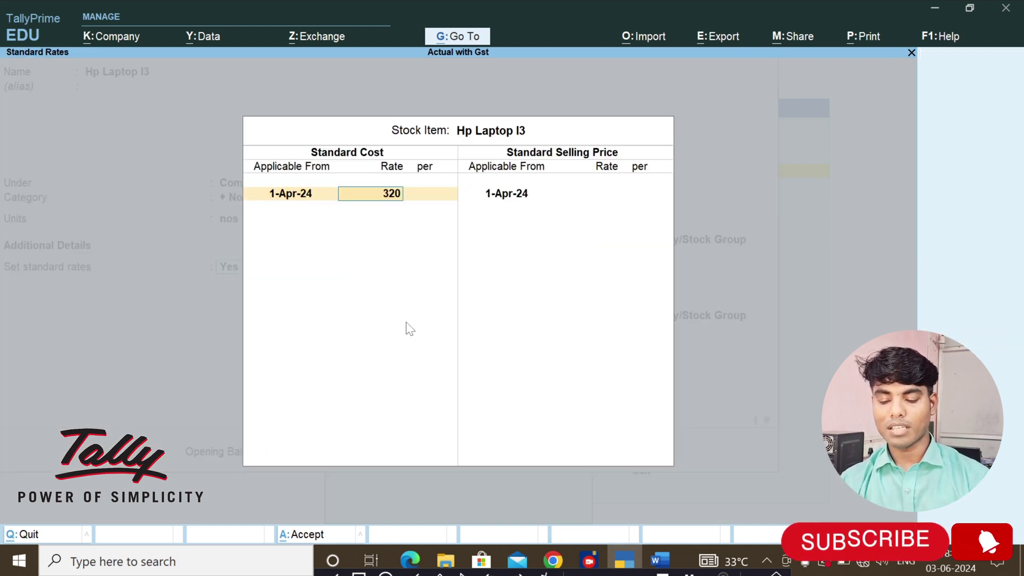
{"action": "key", "text": "Return"}
{"action": "key", "text": "Return"}
{"action": "key", "text": "Return"}
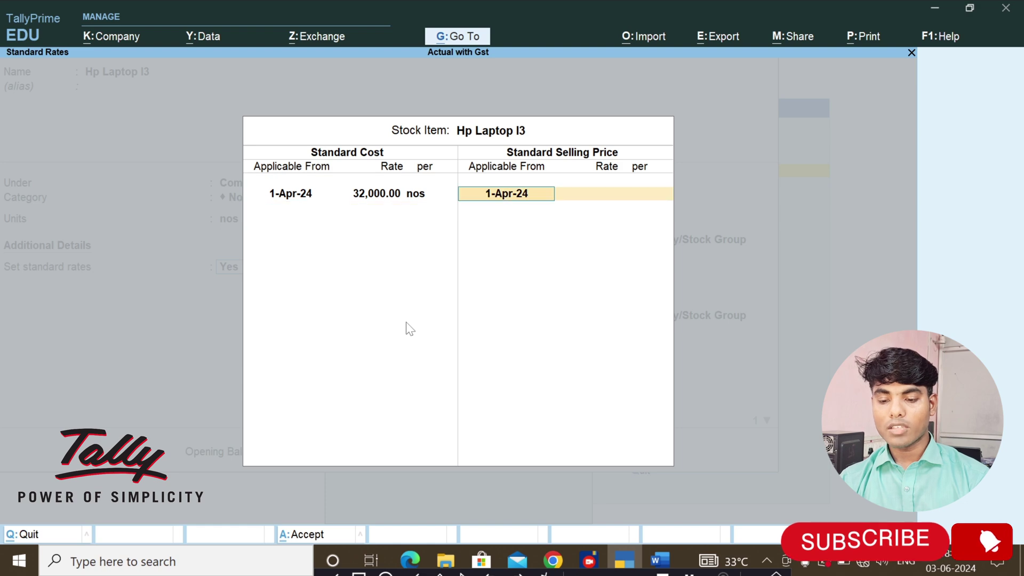
Step: Enter a standard selling price of 38000 per nos for Hp Laptop I3, applicable from 1-Apr-24, and finish its standard rates
{"action": "key", "text": "Return"}
{"action": "type", "text": "3"}
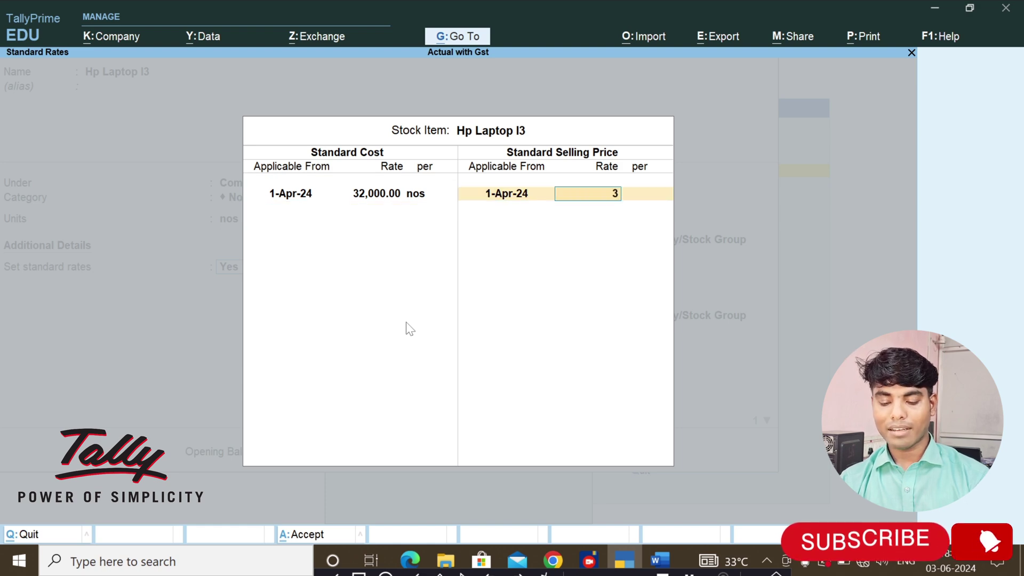
{"action": "type", "text": "8000"}
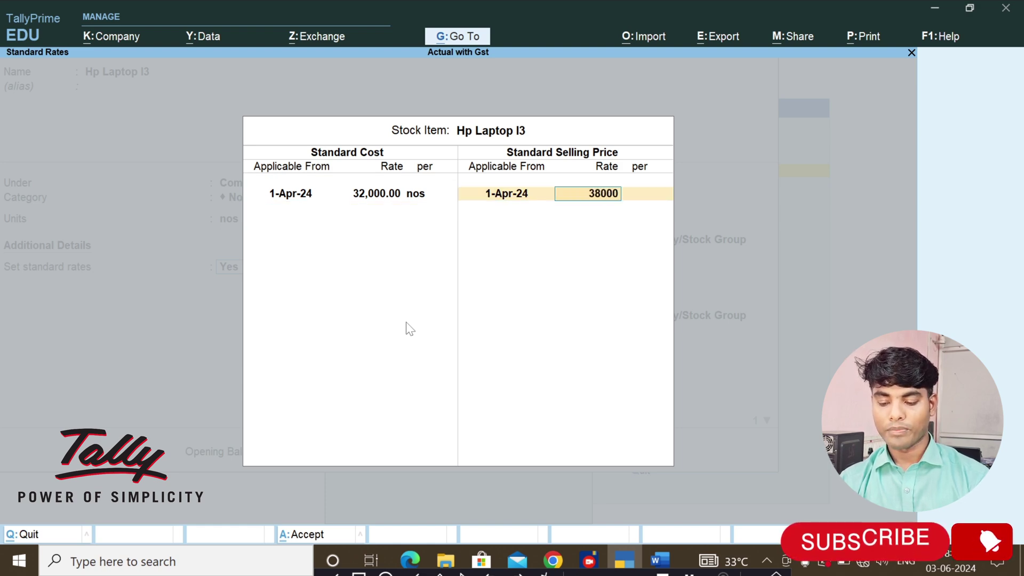
{"action": "key", "text": "Return"}
{"action": "key", "text": "Return"}
{"action": "key", "text": "Return"}
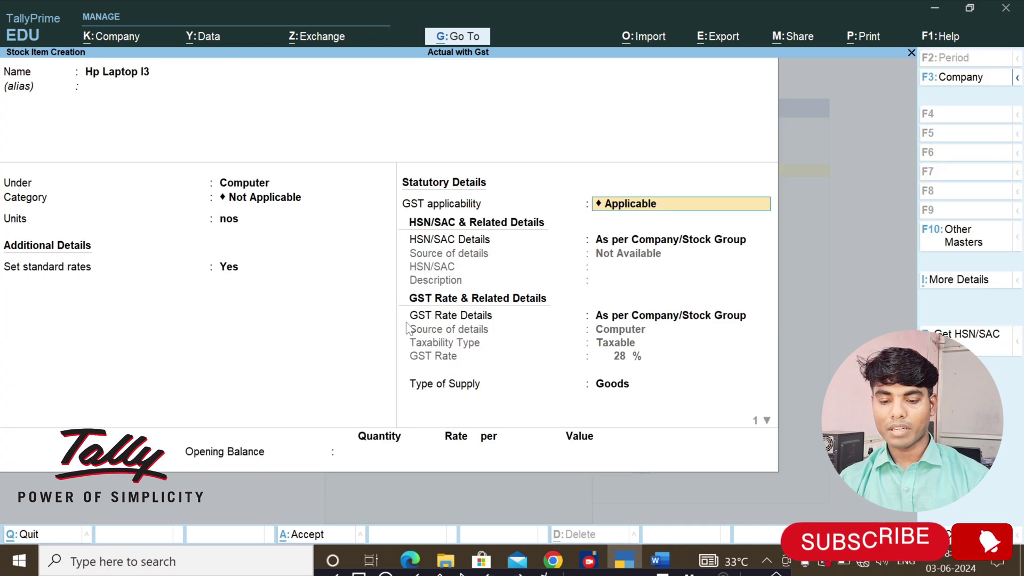
Step: Keep Hp Laptop I3 GST applicable with HSN and rate as per Company/Stock Group and supply type Goods, and save the item
{"action": "key", "text": "Return"}
{"action": "key", "text": "Return"}
{"action": "key", "text": "Return"}
{"action": "key", "text": "Return"}
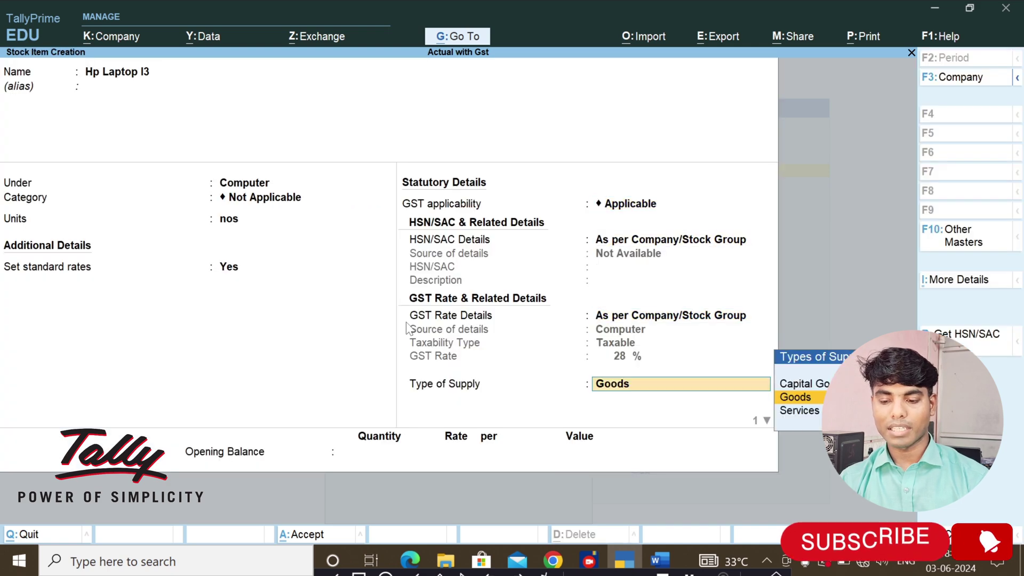
{"action": "key", "text": "ctrl+a"}
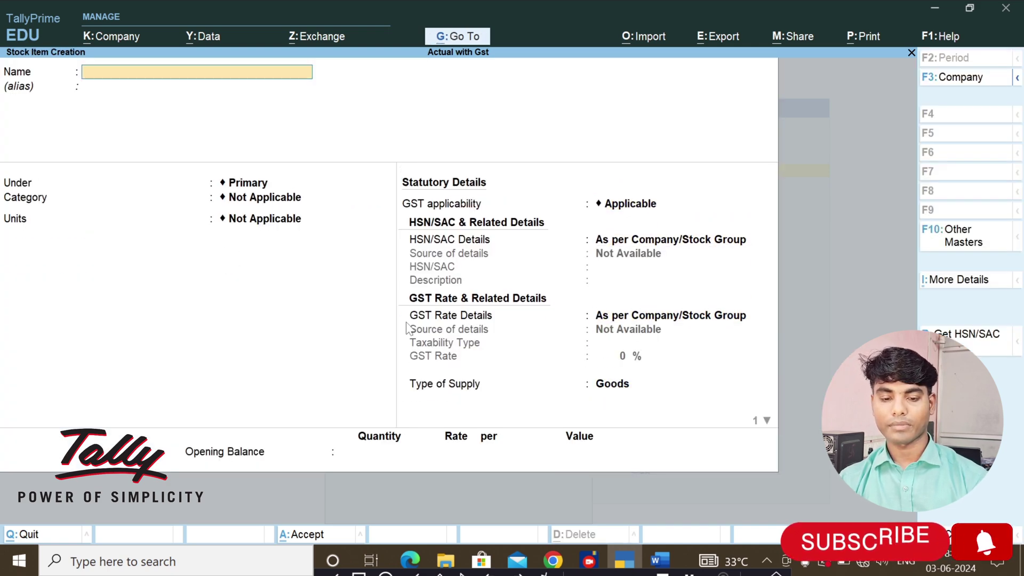
Step: Name a new stock item "Dell Laptop" and leave its alias blank
{"action": "type", "text": "Dell"}
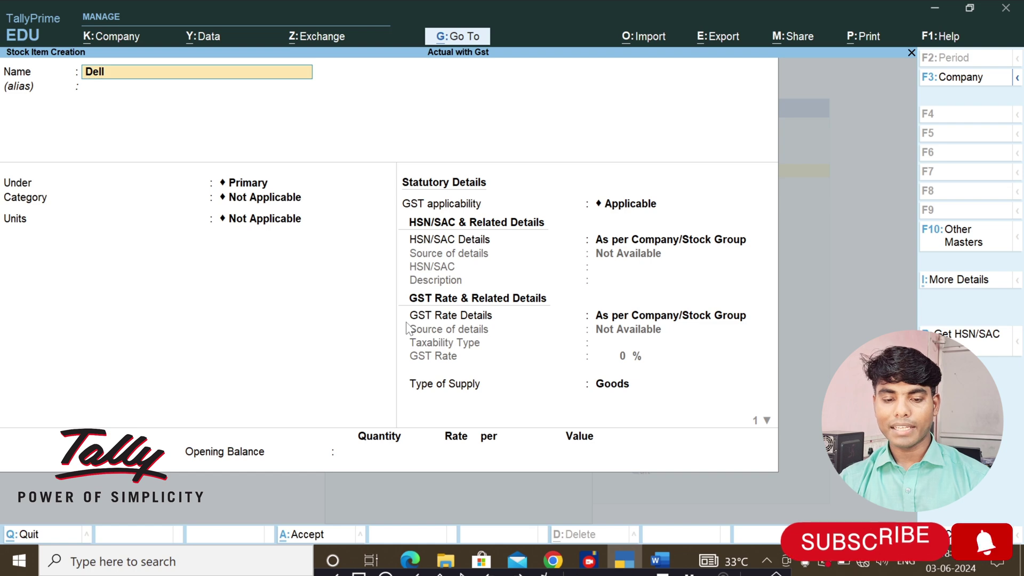
{"action": "type", "text": " P"}
{"action": "key", "text": "BackSpace"}
{"action": "type", "text": "Laptop"}
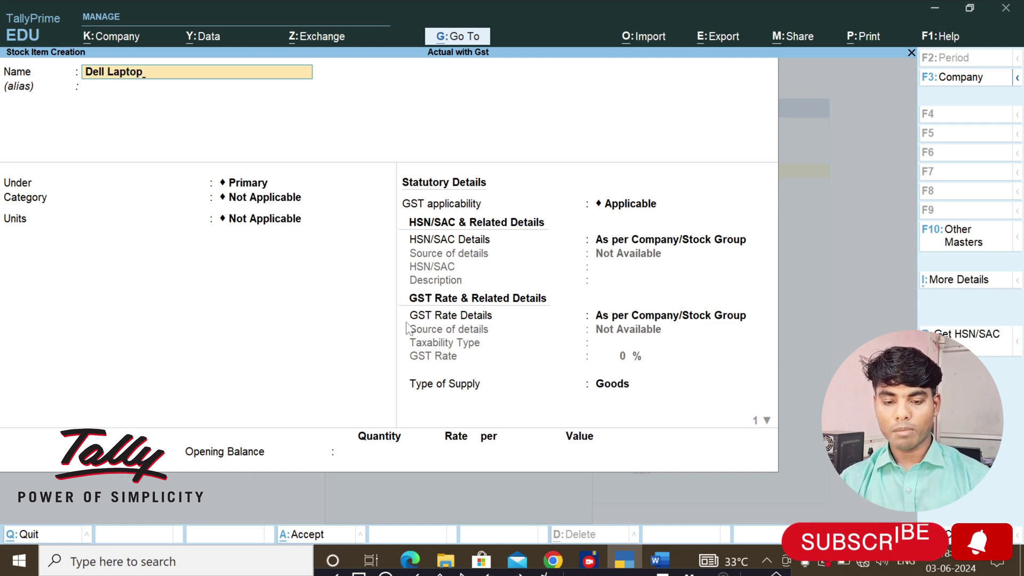
{"action": "key", "text": "Return"}
{"action": "key", "text": "Return"}
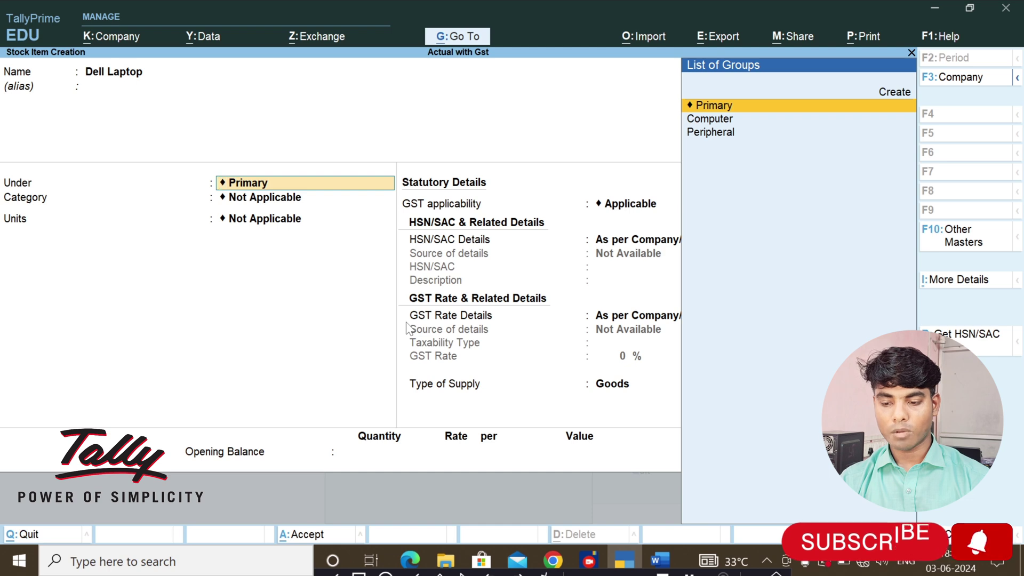
Step: Place Dell Laptop under the Computer group with category Not Applicable and units nos
{"action": "key", "text": "Down"}
{"action": "key", "text": "Return"}
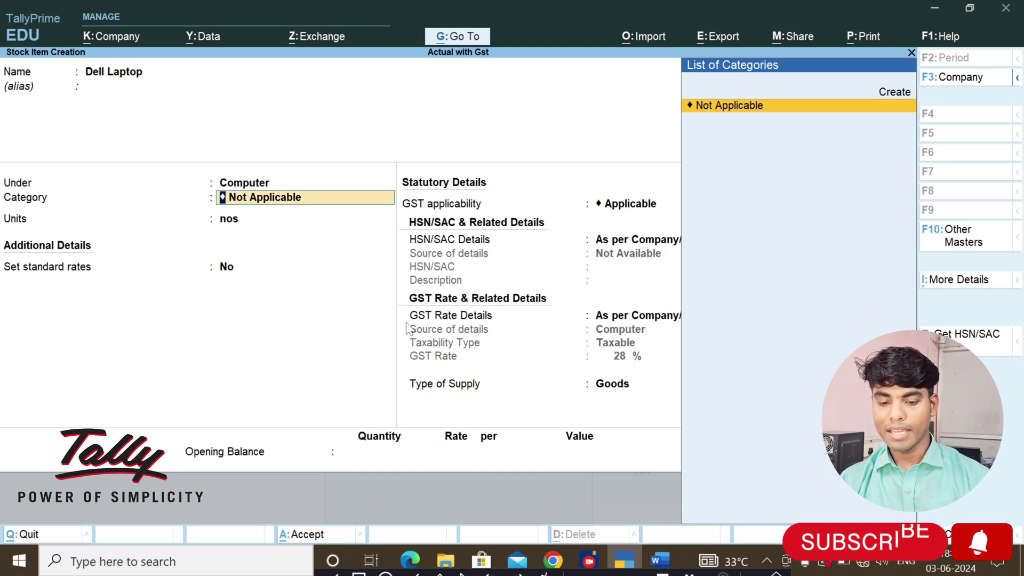
{"action": "key", "text": "Return"}
{"action": "key", "text": "Return"}
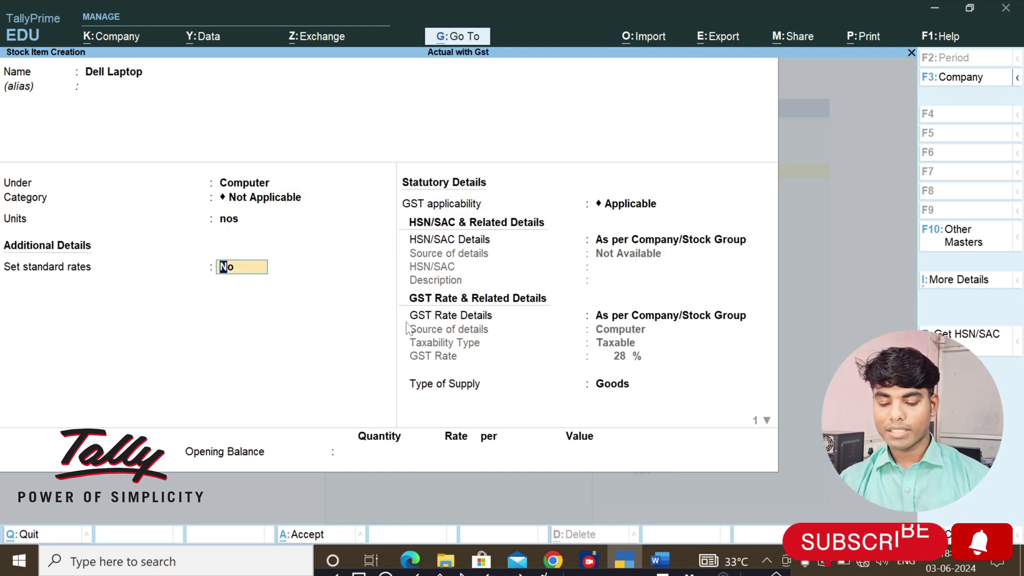
Step: Enable standard rates for Dell Laptop and enter a standard cost of 35000 per nos from 1-Apr-24
{"action": "type", "text": "y"}
{"action": "key", "text": "Return"}
{"action": "key", "text": "Return"}
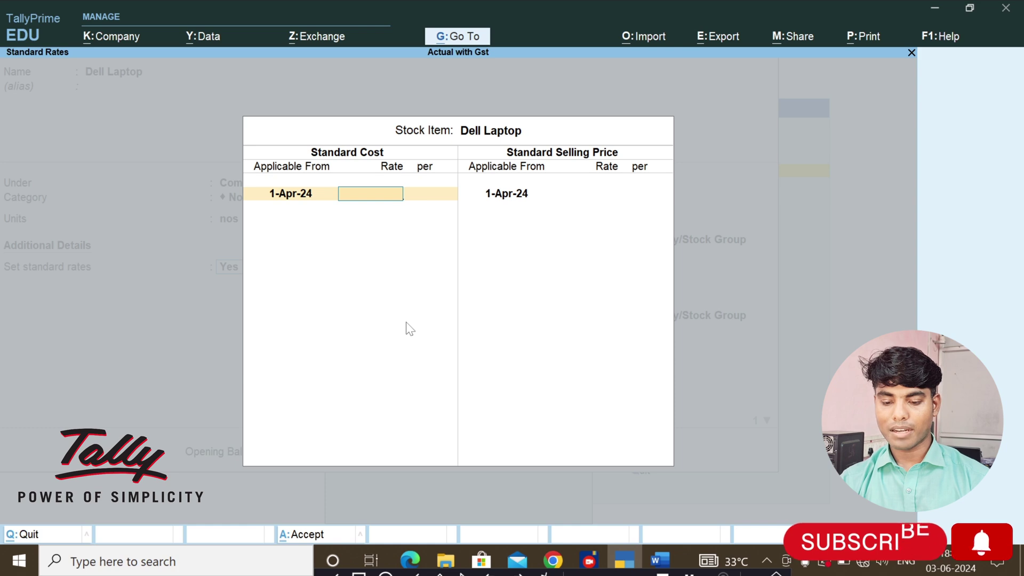
{"action": "type", "text": "3"}
{"action": "key", "text": "BackSpace"}
{"action": "type", "text": "3"}
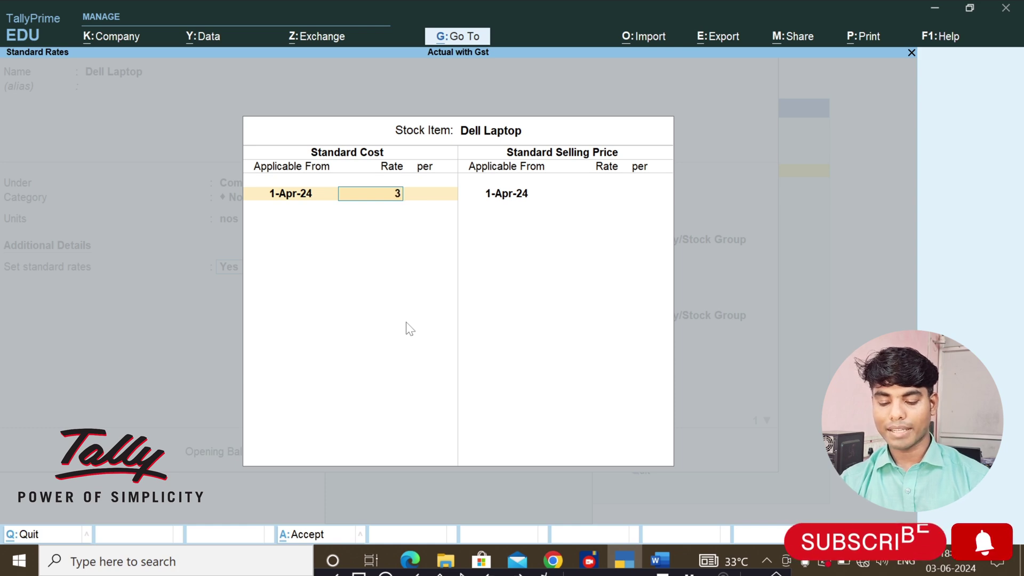
{"action": "type", "text": "5000"}
{"action": "key", "text": "Return"}
{"action": "key", "text": "Return"}
{"action": "key", "text": "Return"}
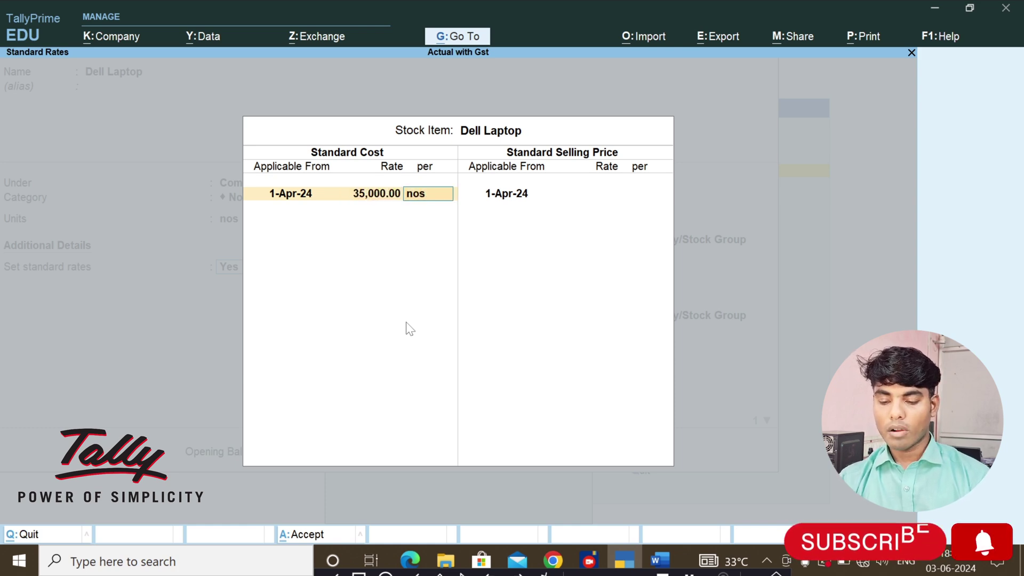
Step: Enter a standard selling price of 40000 per nos for Dell Laptop from 1-Apr-24 and save the item
{"action": "type", "text": "40"}
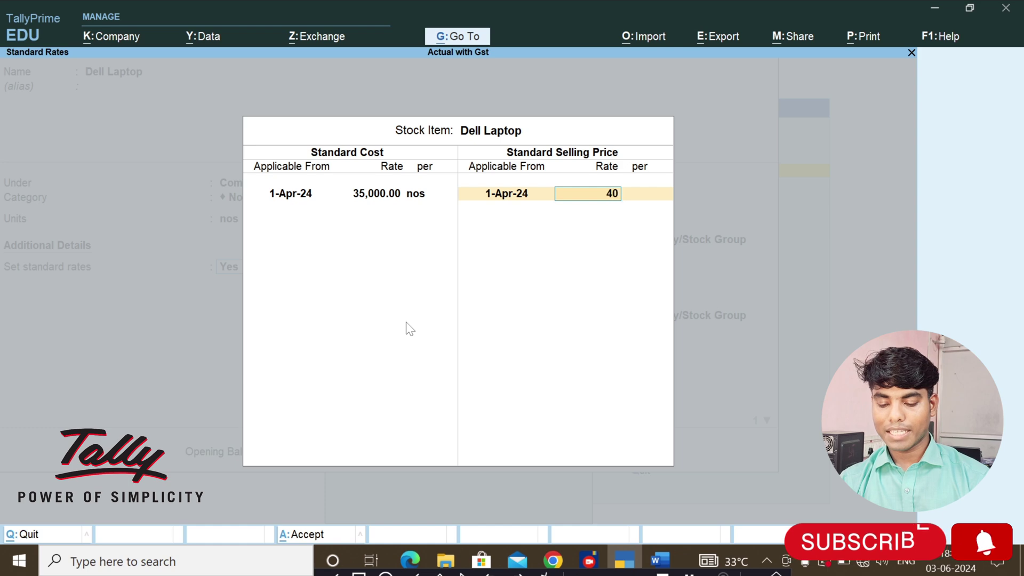
{"action": "type", "text": "00-"}
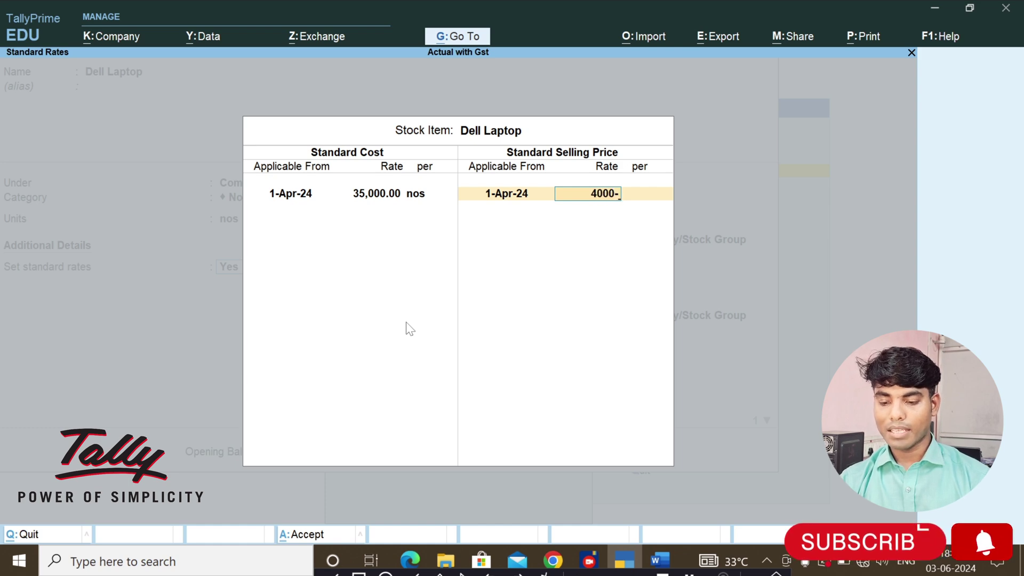
{"action": "key", "text": "BackSpace"}
{"action": "type", "text": "0"}
{"action": "key", "text": "Return"}
{"action": "key", "text": "Return"}
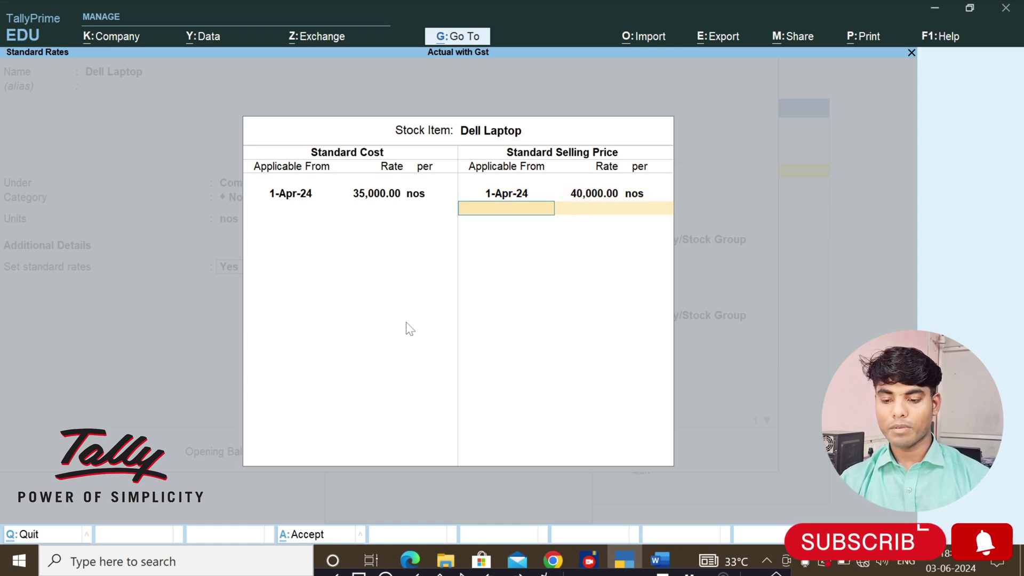
{"action": "key", "text": "Return"}
{"action": "key", "text": "Return"}
{"action": "key", "text": "ctrl+a"}
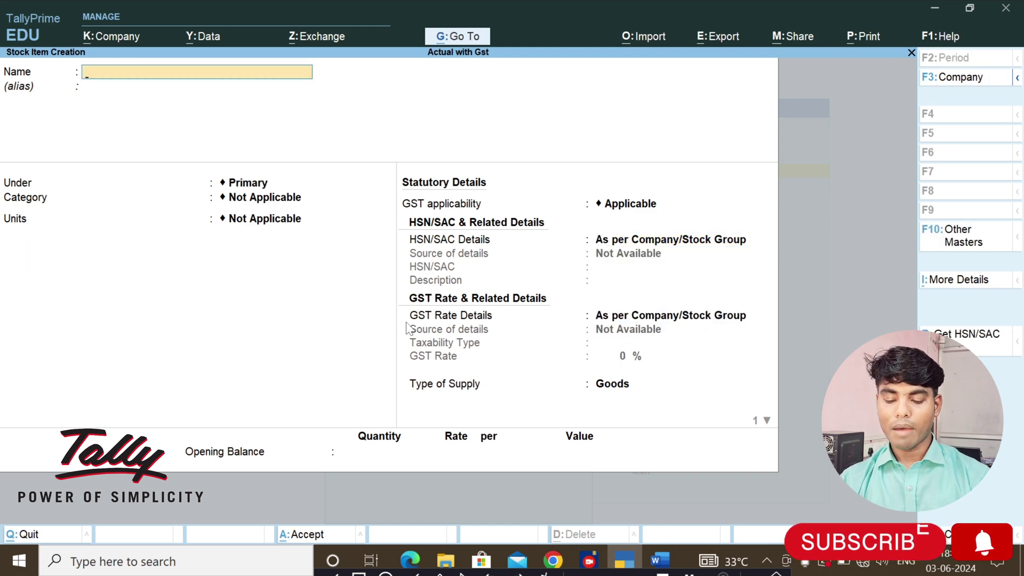
Step: Name a new stock item "Pendrive 32 GB" and leave its alias blank
{"action": "type", "text": "Pendri"}
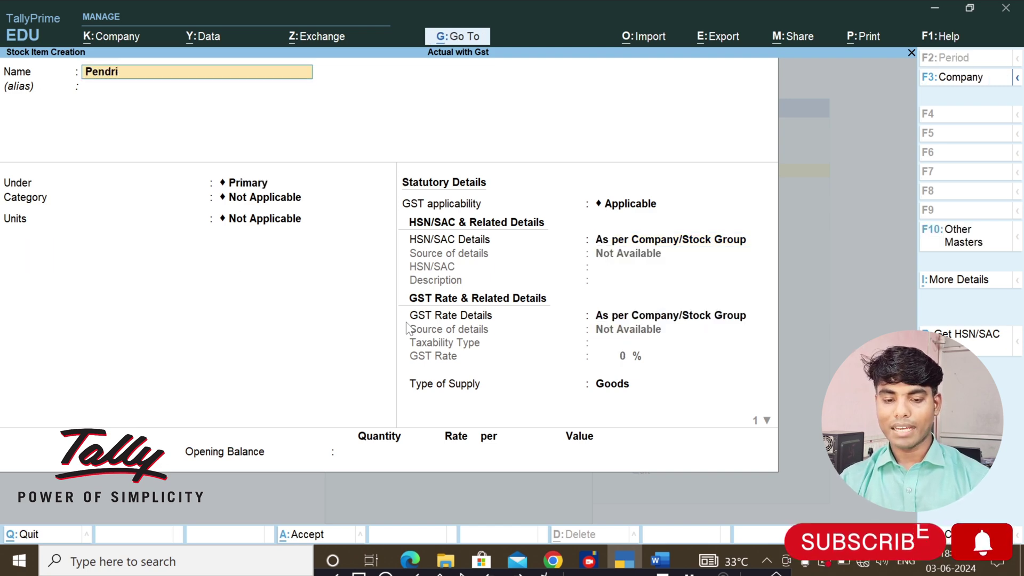
{"action": "type", "text": "ve"}
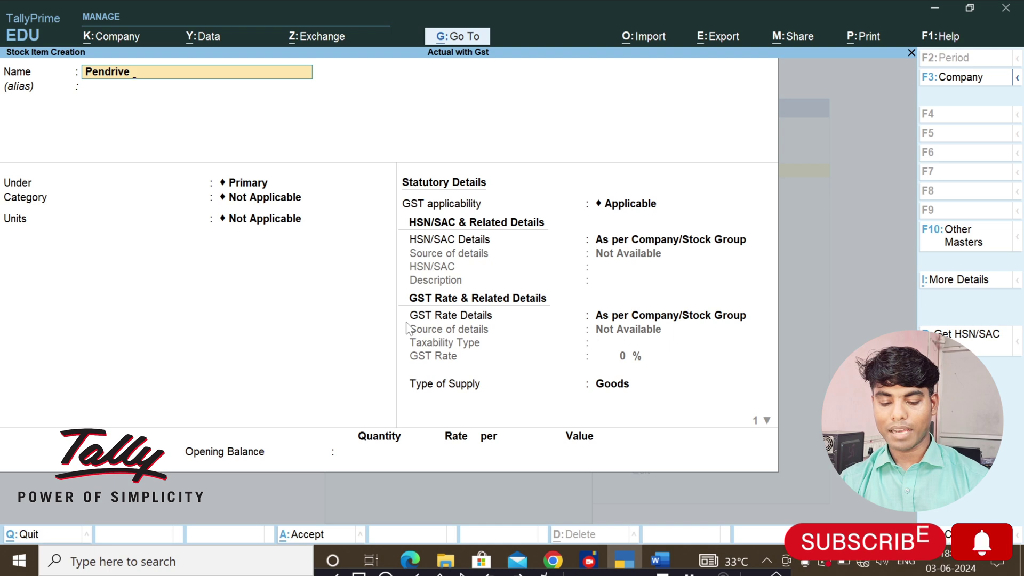
{"action": "type", "text": " 32"}
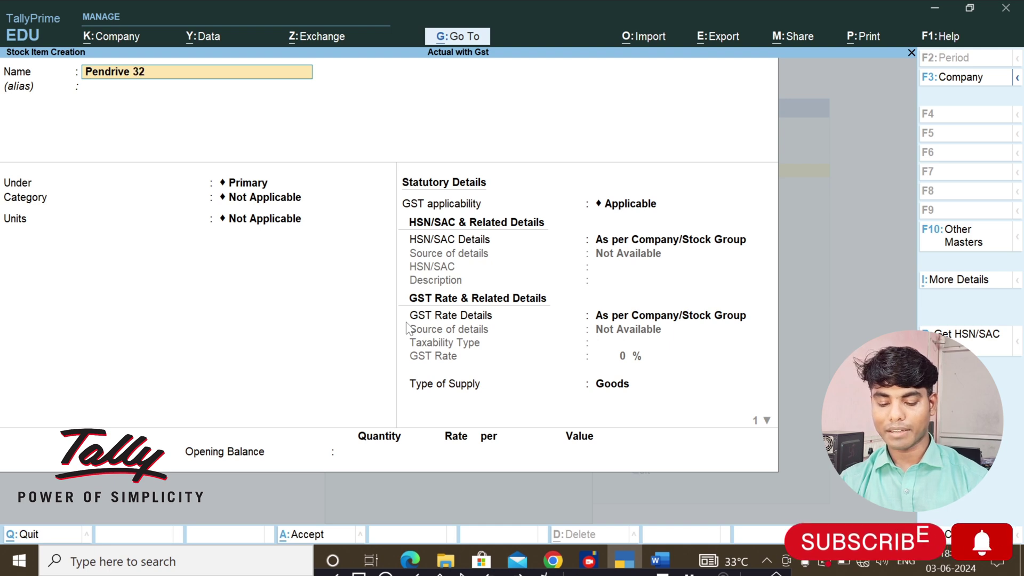
{"action": "type", "text": " GB"}
{"action": "key", "text": "Return"}
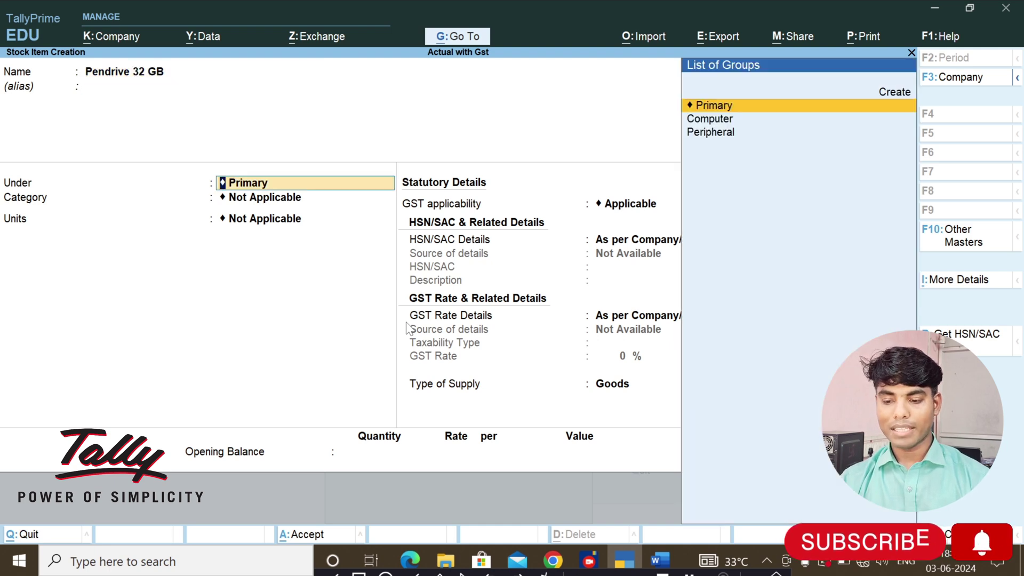
Step: Place Pendrive 32 GB under the Peripheral group with category Not Applicable and units nos
{"action": "key", "text": "Down"}
{"action": "key", "text": "Down"}
{"action": "key", "text": "Return"}
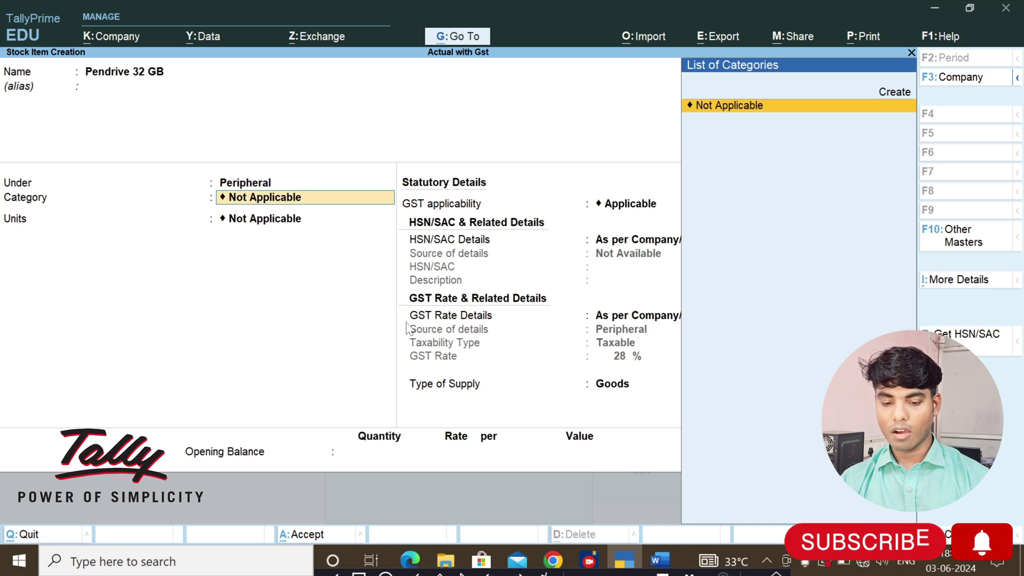
{"action": "key", "text": "Return"}
{"action": "key", "text": "Down"}
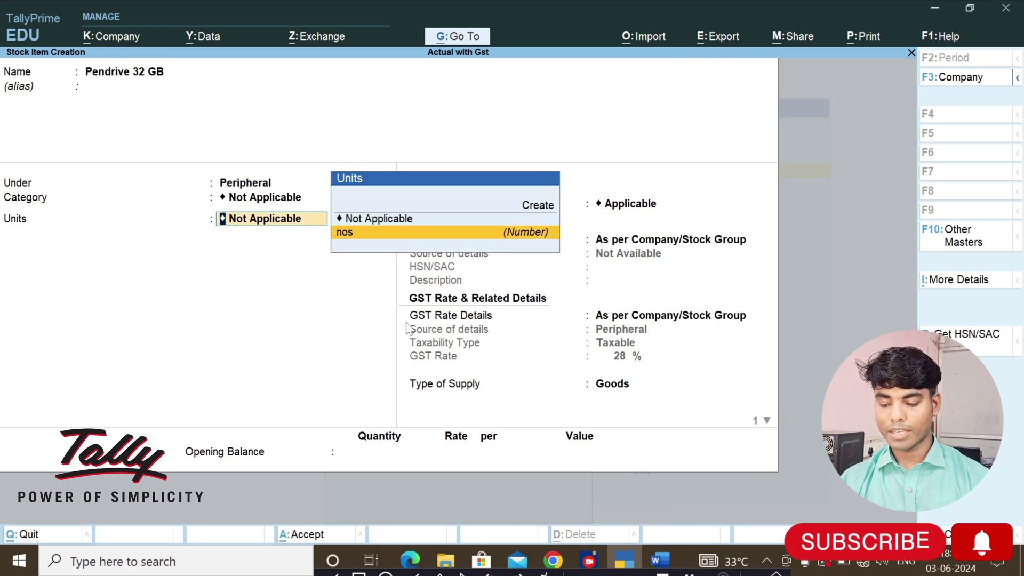
{"action": "key", "text": "Return"}
Step: Enable standard rates for Pendrive 32 GB and enter a standard cost of 300 per nos from 1-Apr-24
{"action": "type", "text": "ye"}
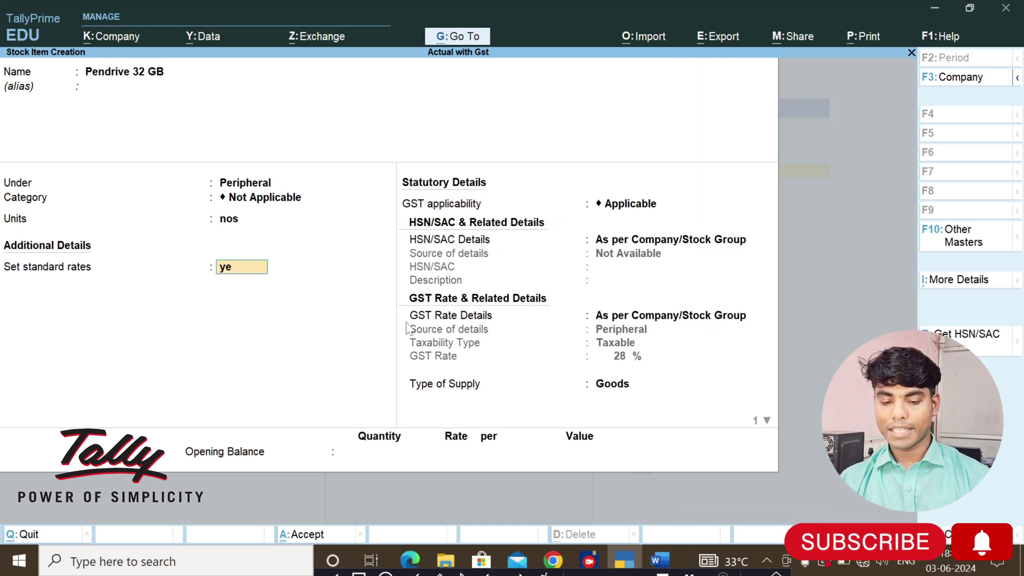
{"action": "key", "text": "Return"}
{"action": "key", "text": "Return"}
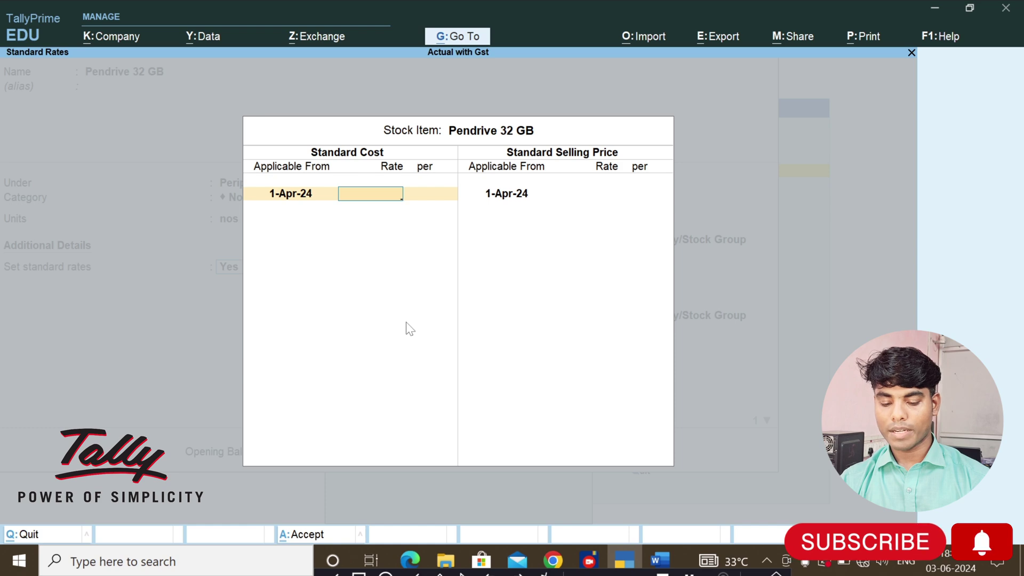
{"action": "type", "text": "350"}
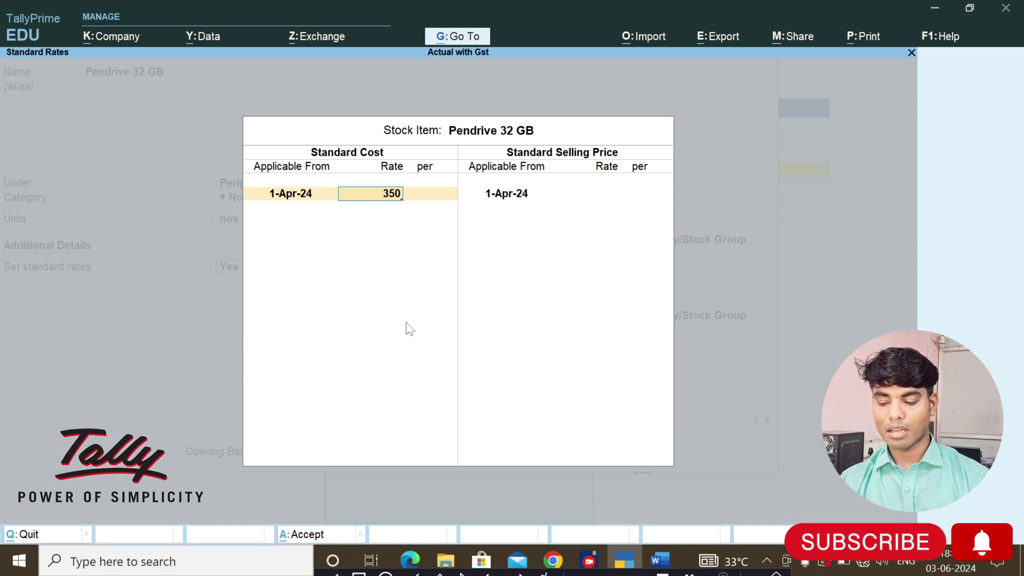
{"action": "key", "text": "BackSpace"}
{"action": "key", "text": "BackSpace"}
{"action": "type", "text": "00"}
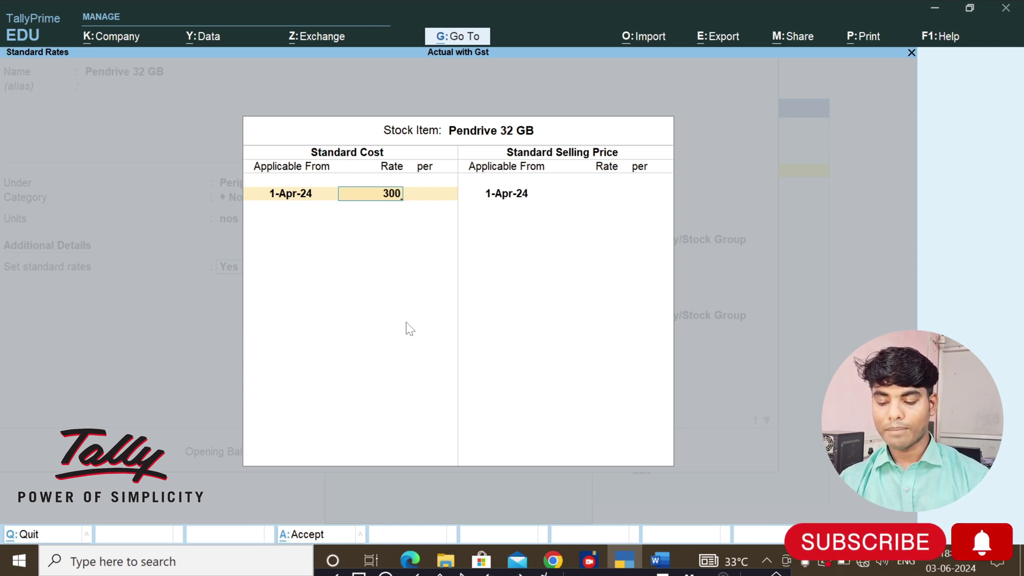
{"action": "key", "text": "Return"}
{"action": "key", "text": "Return"}
{"action": "key", "text": "Return"}
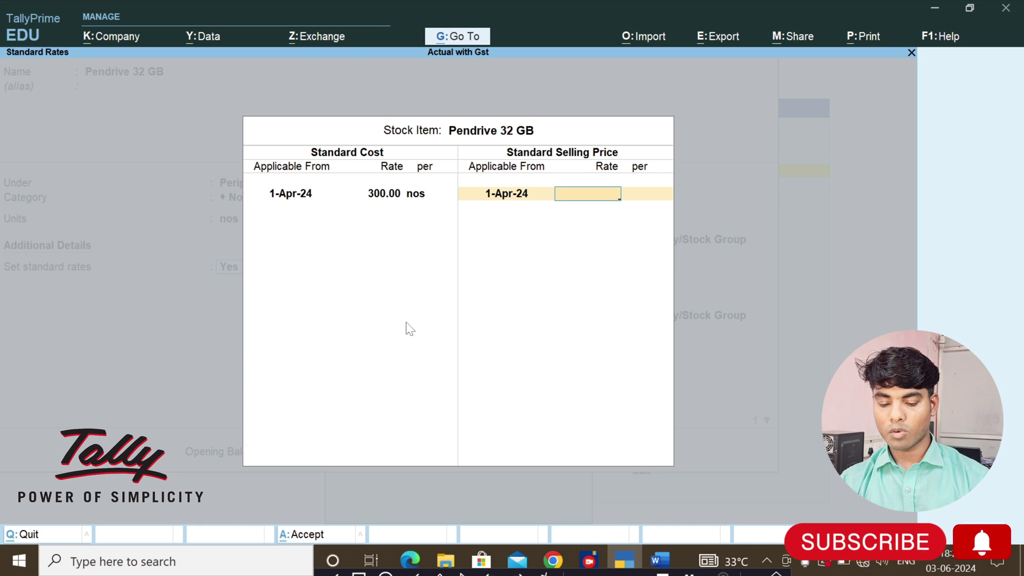
Step: Enter a standard selling price of 400 per nos for Pendrive 32 GB from 1-Apr-24 and save the item
{"action": "type", "text": "400"}
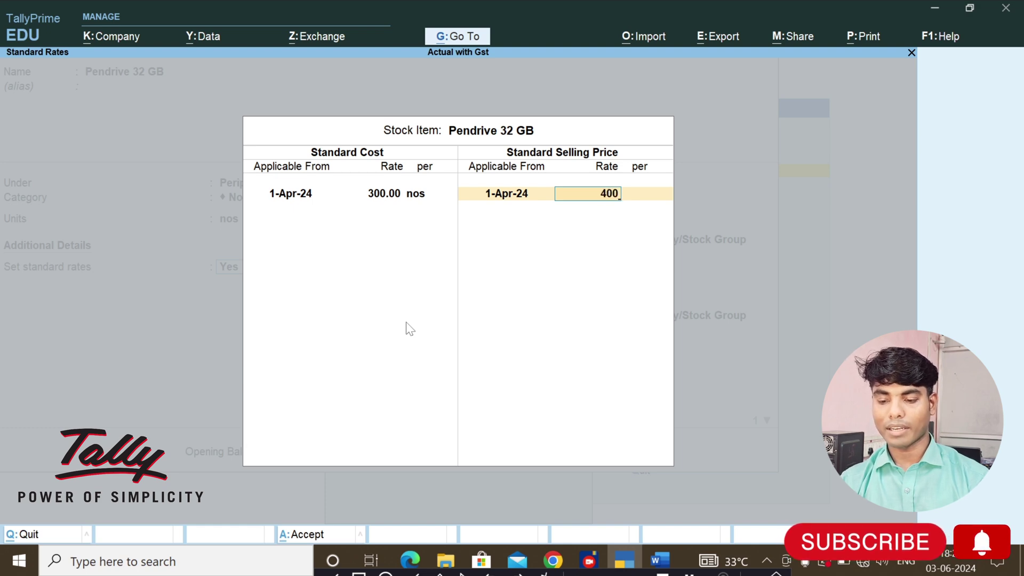
{"action": "key", "text": "Return"}
{"action": "key", "text": "Return"}
{"action": "key", "text": "Return"}
{"action": "key", "text": "Return"}
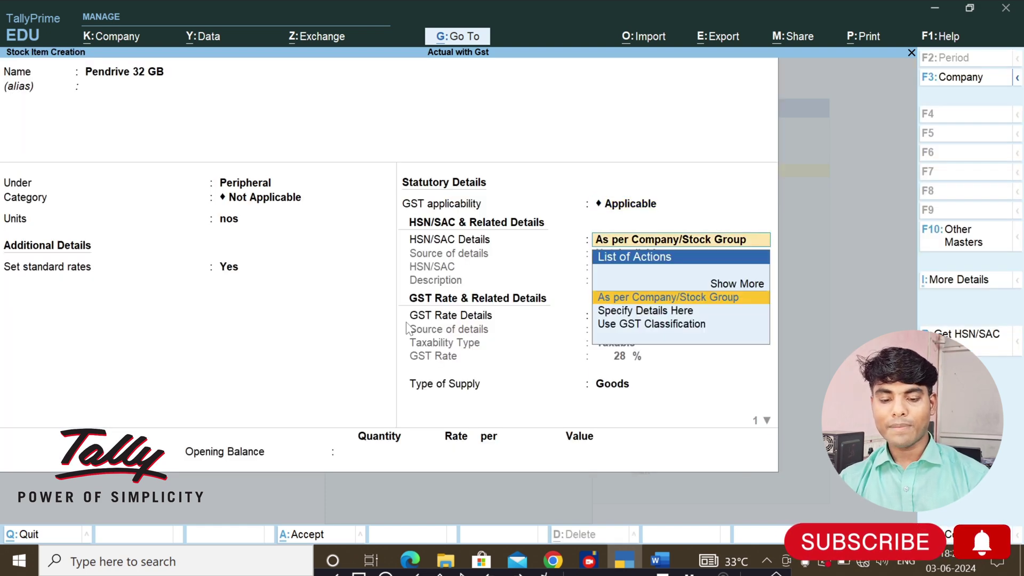
{"action": "key", "text": "Return"}
{"action": "key", "text": "ctrl+a"}
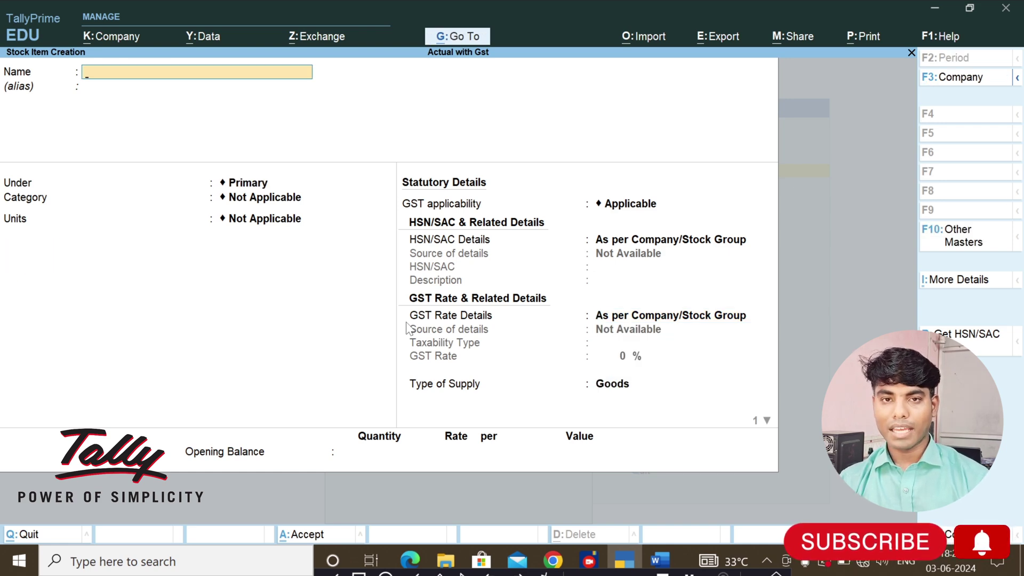
Step: Leave stock item creation and open a new purchase voucher
{"action": "key", "text": "Escape"}
{"action": "key", "text": "Escape"}
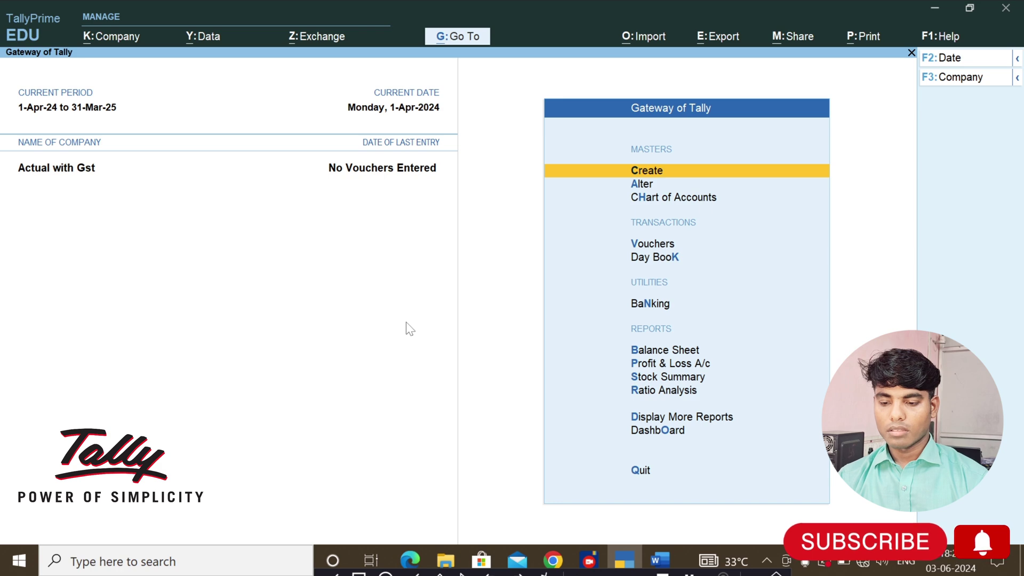
{"action": "key", "text": "Down"}
{"action": "key", "text": "Down"}
{"action": "key", "text": "Down"}
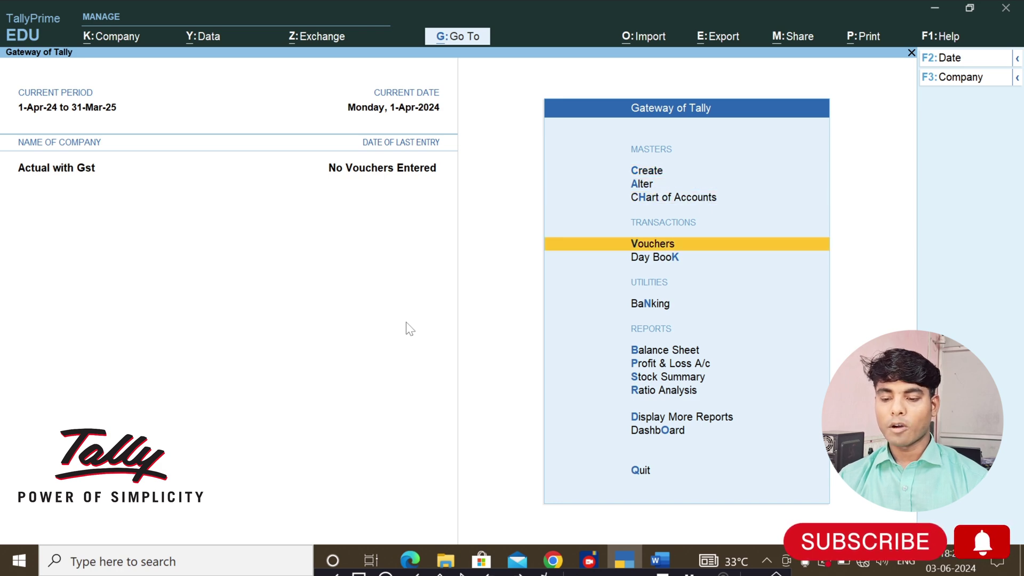
{"action": "key", "text": "Return"}
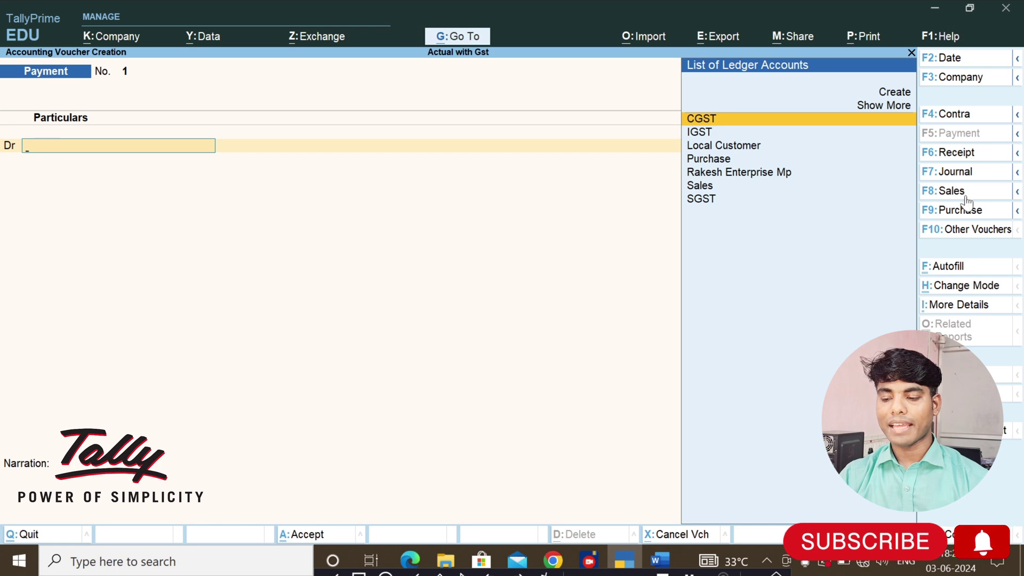
{"action": "left_click", "coordinate": [931, 214]}
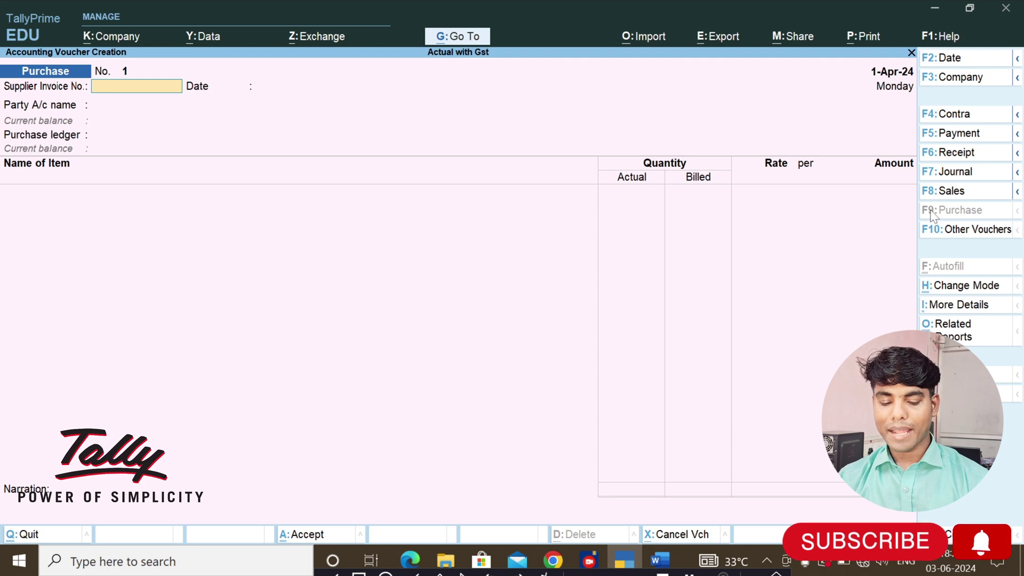
Step: Enter supplier invoice number 1 dated 1-Apr-24, with Cash as party account, default party details and the Purchase ledger
{"action": "type", "text": "1"}
{"action": "key", "text": "Return"}
{"action": "key", "text": "Return"}
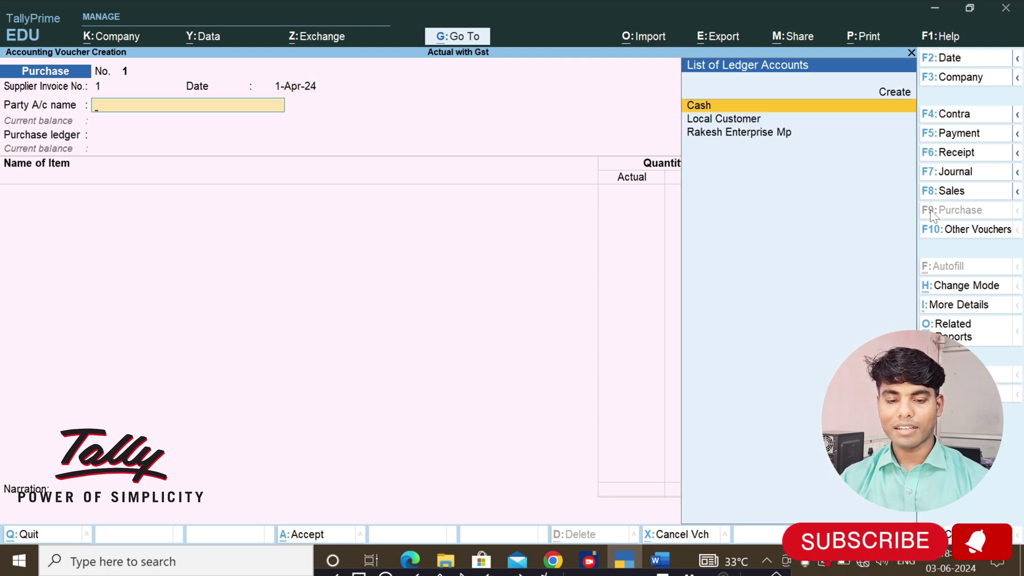
{"action": "key", "text": "Return"}
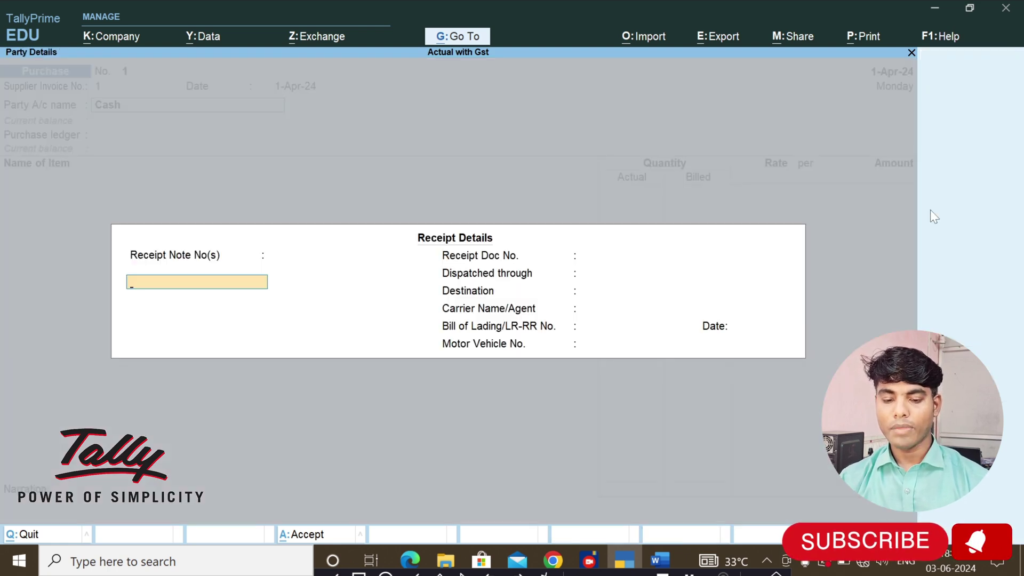
{"action": "key", "text": "ctrl+a"}
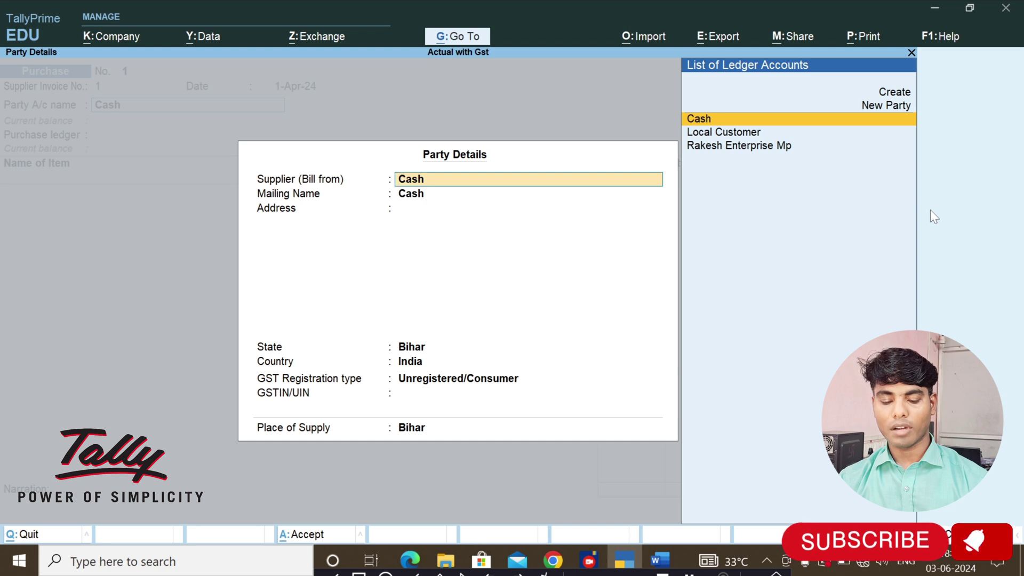
{"action": "key", "text": "ctrl+a"}
{"action": "key", "text": "Return"}
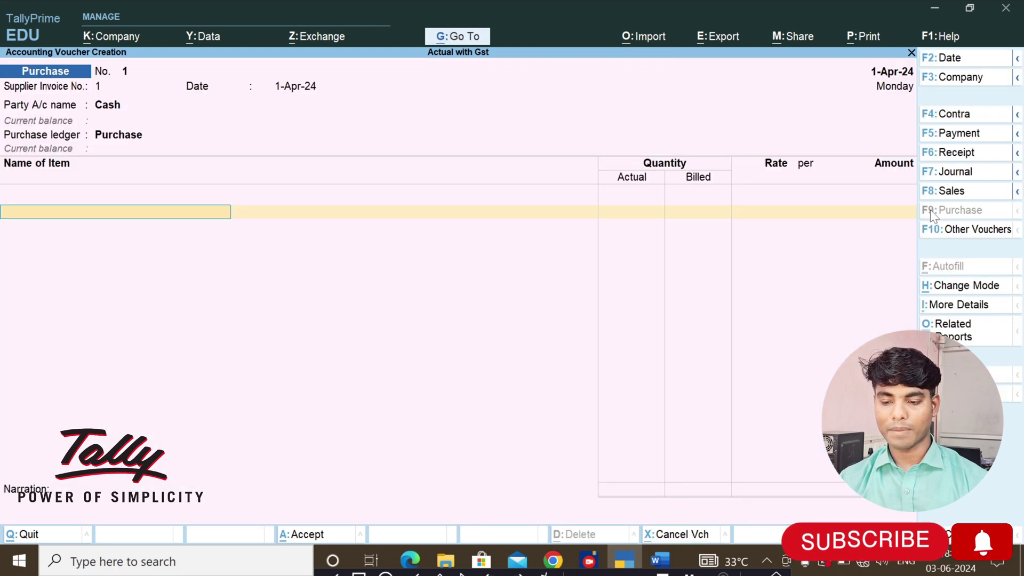
Step: Add Dell Laptop to the purchase voucher with 50 nos actual and billed at the standard rate of 35,000
{"action": "type", "text": "De"}
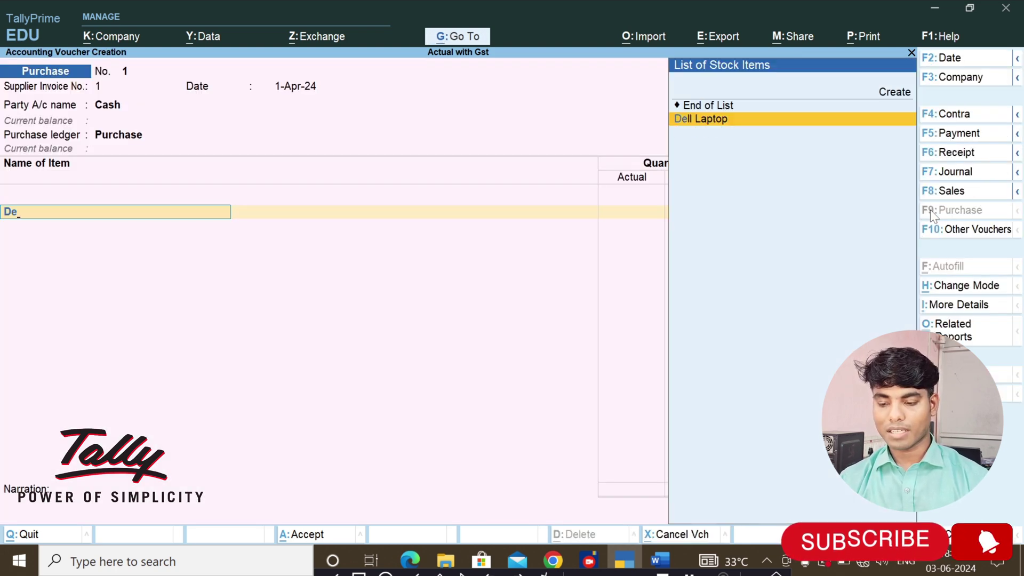
{"action": "key", "text": "Return"}
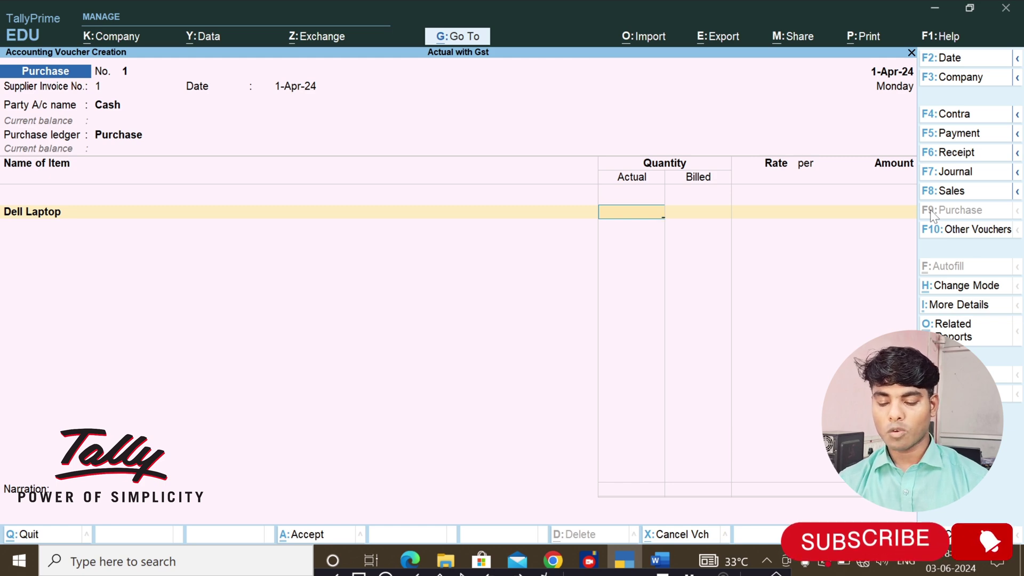
{"action": "type", "text": "10"}
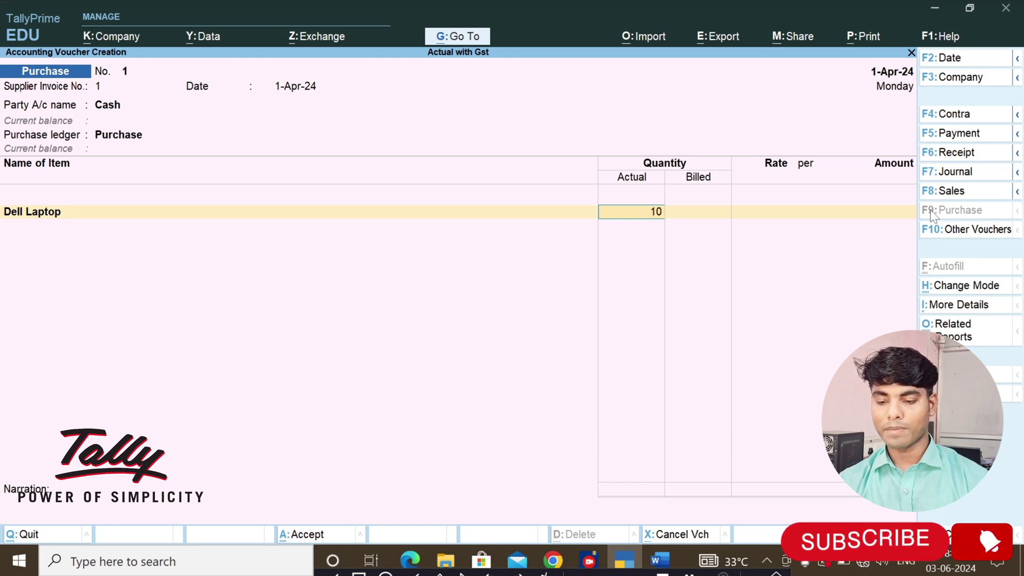
{"action": "key", "text": "BackSpace"}
{"action": "key", "text": "BackSpace"}
{"action": "type", "text": "50"}
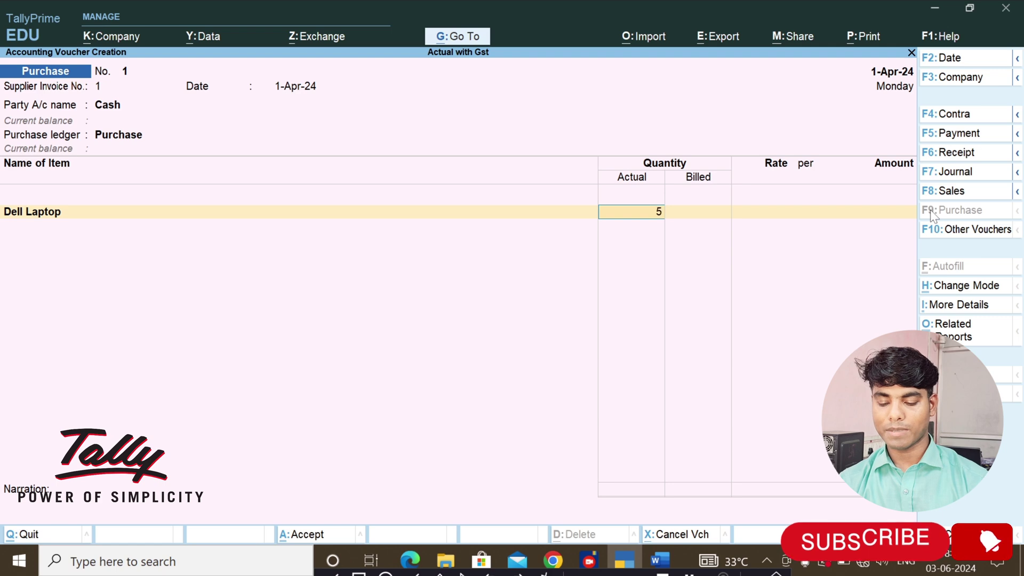
{"action": "key", "text": "Return"}
{"action": "key", "text": "Return"}
{"action": "key", "text": "Return"}
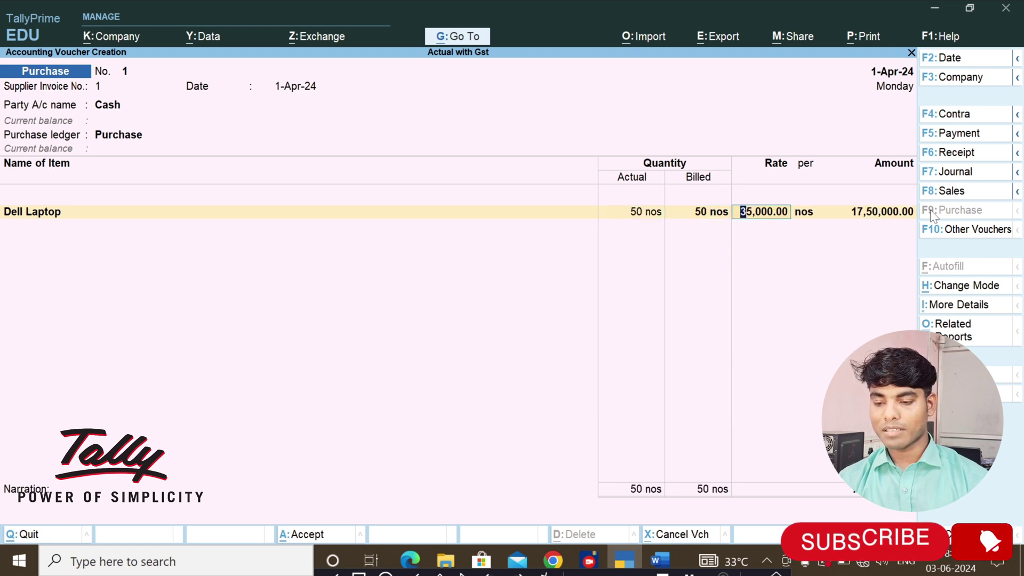
{"action": "key", "text": "Return"}
{"action": "key", "text": "Return"}
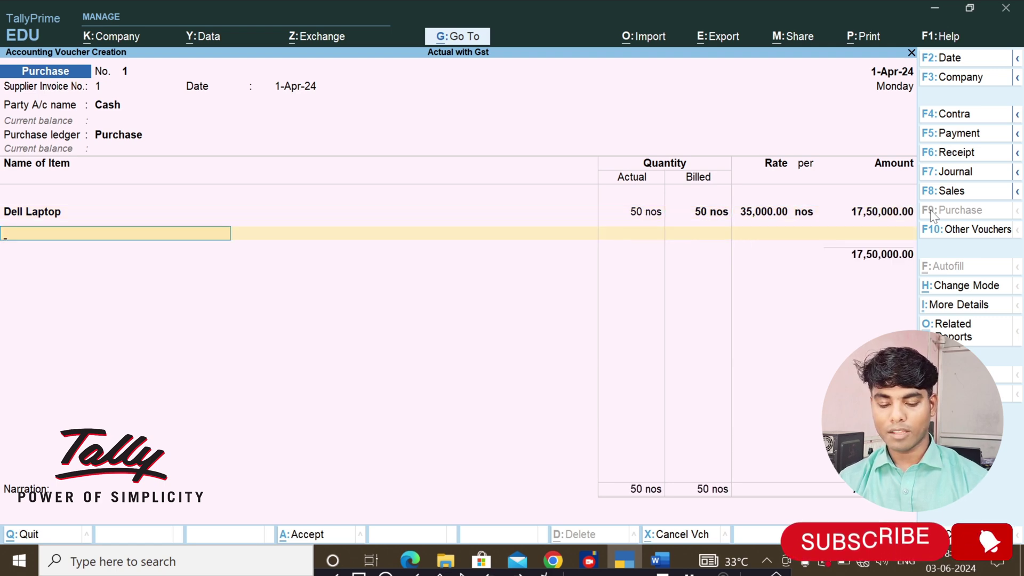
Step: Add Hp Laptop I3 to the purchase voucher with 50 nos actual and billed at the standard rate of 32,000
{"action": "type", "text": "Hp"}
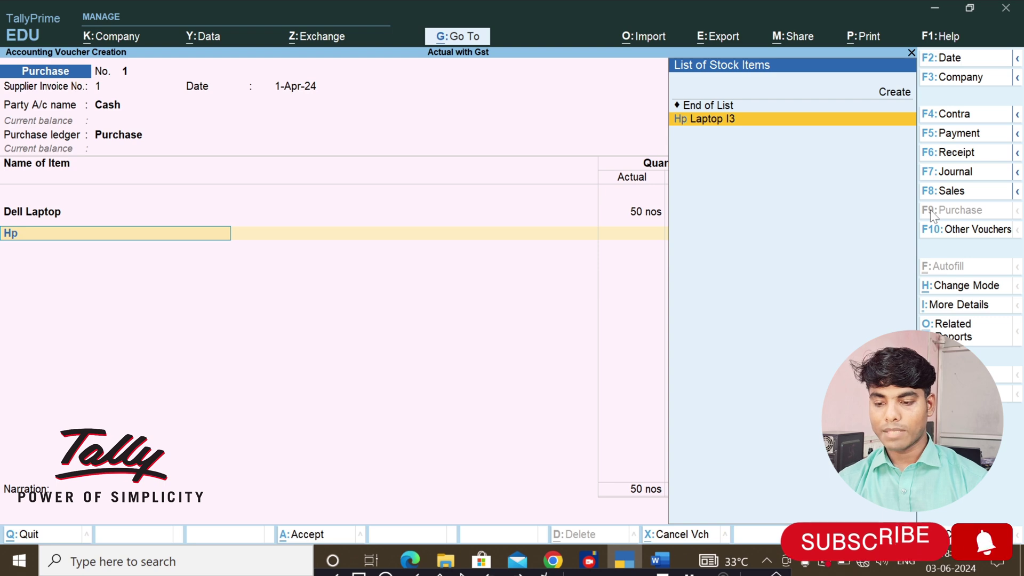
{"action": "key", "text": "Return"}
{"action": "type", "text": "50"}
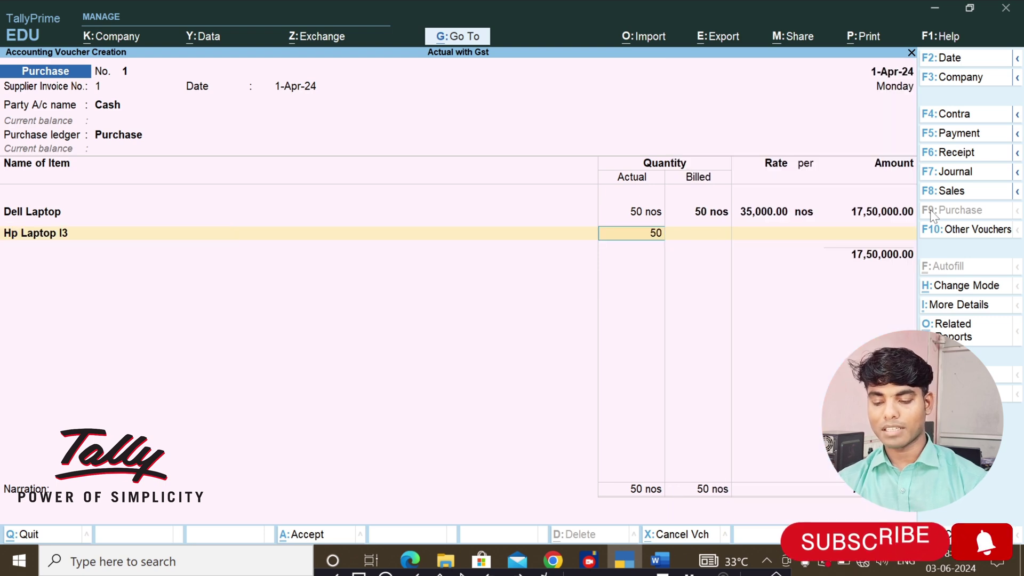
{"action": "key", "text": "Return"}
{"action": "key", "text": "Return"}
{"action": "key", "text": "Return"}
{"action": "key", "text": "Return"}
{"action": "key", "text": "Return"}
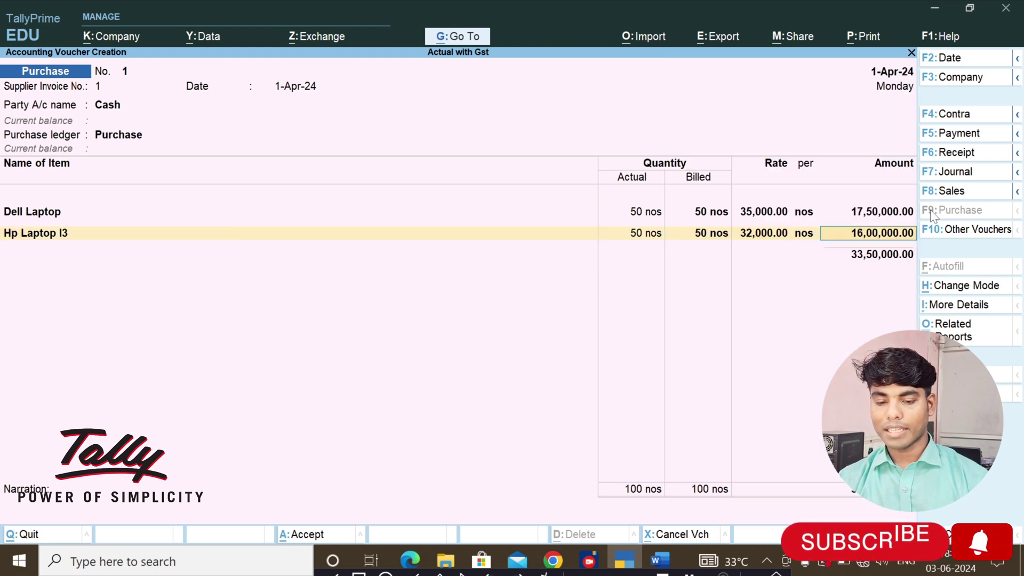
Step: Add Pendrive 32 GB to the purchase voucher with 50 nos actual and billed at the standard rate of 300
{"action": "type", "text": "Pen"}
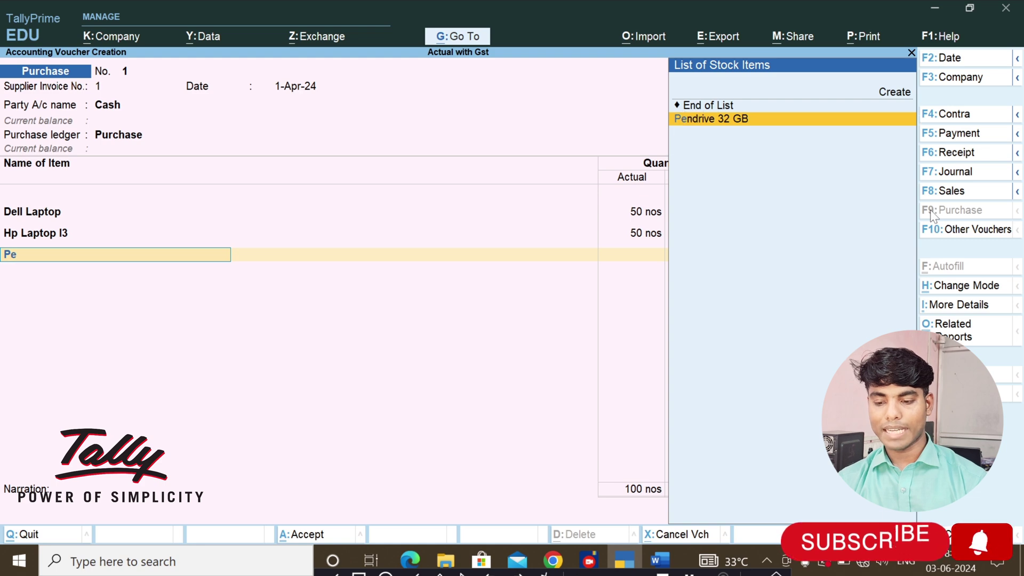
{"action": "key", "text": "Return"}
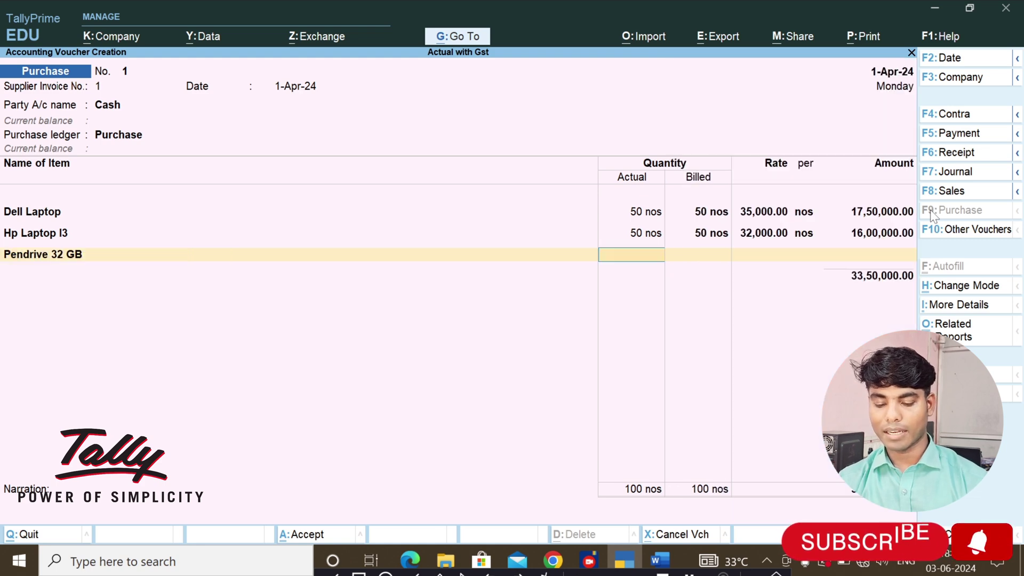
{"action": "type", "text": "50"}
{"action": "key", "text": "Return"}
{"action": "key", "text": "Return"}
{"action": "key", "text": "Return"}
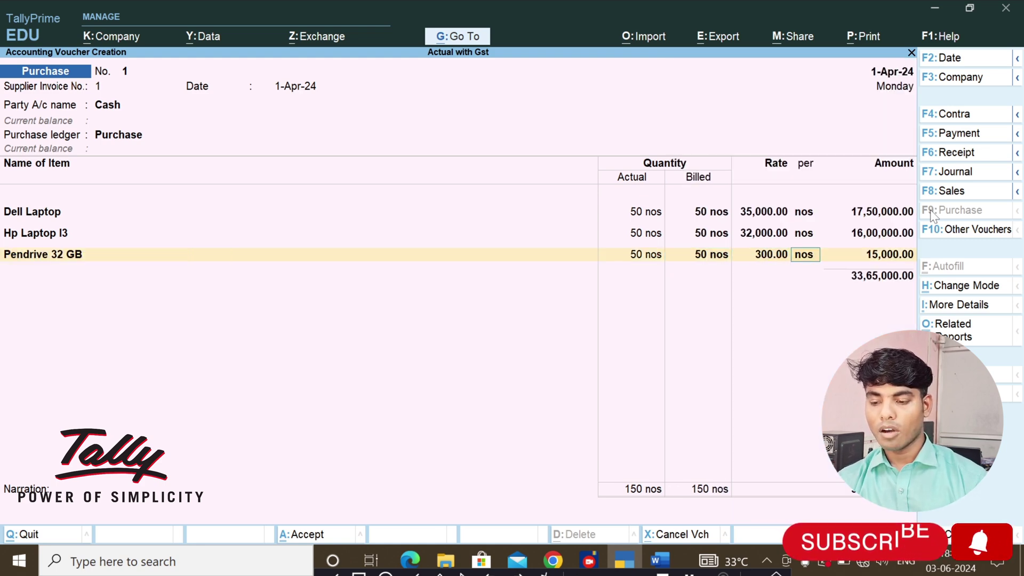
{"action": "key", "text": "Return"}
{"action": "key", "text": "Return"}
Step: End the purchase voucher's item list, leave the narration blank and save the voucher
{"action": "key", "text": "Return"}
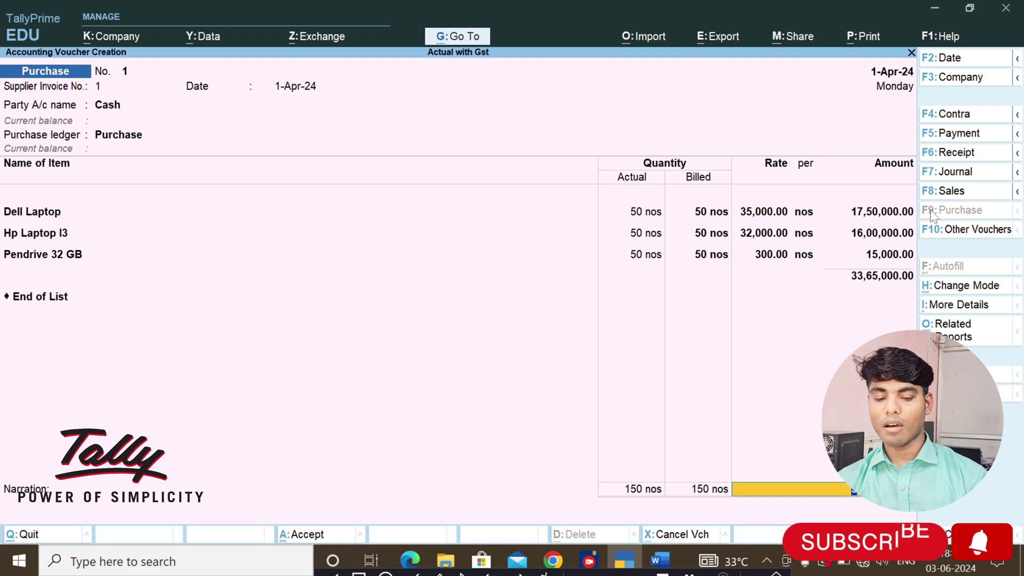
{"action": "key", "text": "Return"}
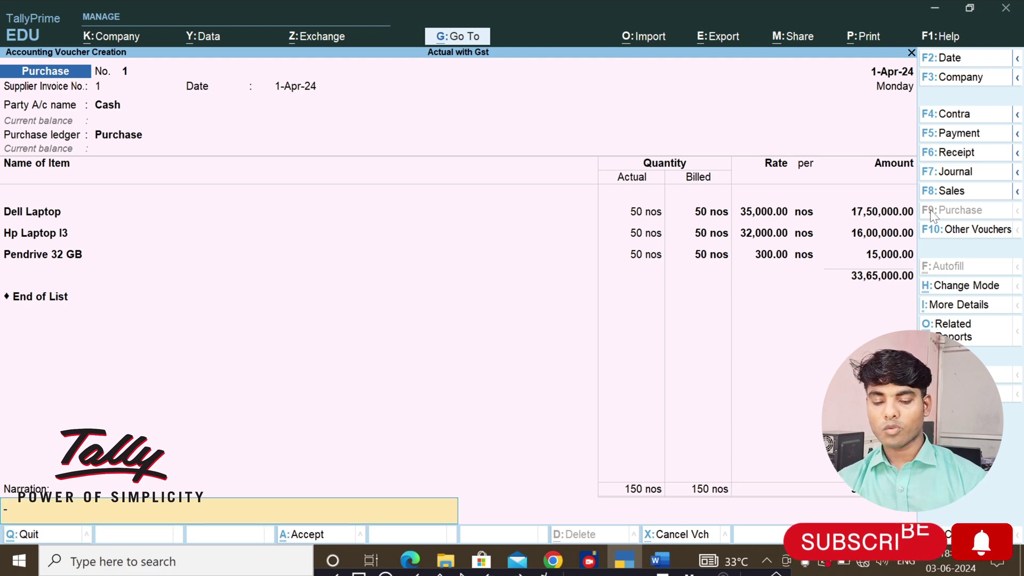
{"action": "key", "text": "Return"}
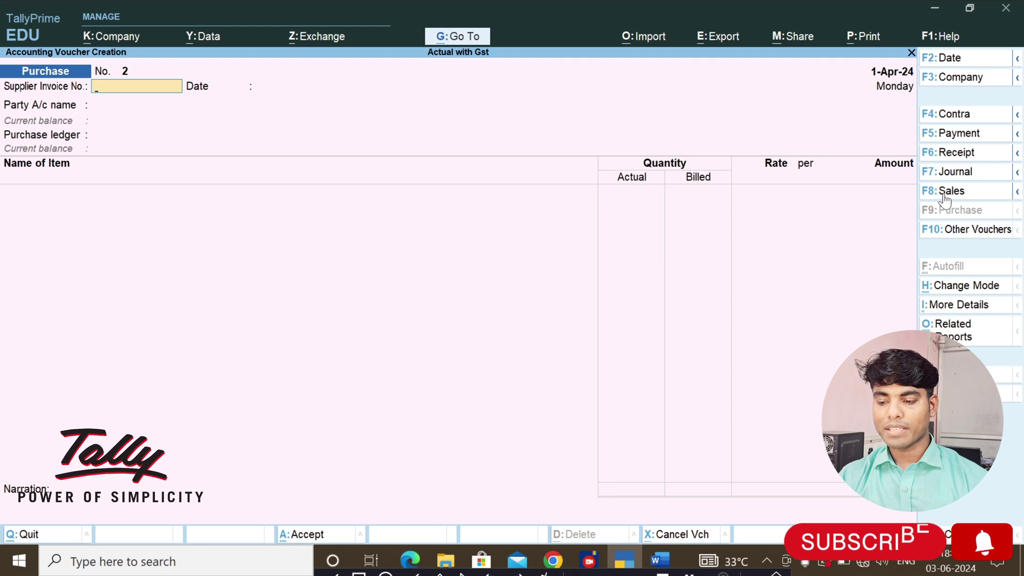
Step: Start a sales voucher for Local Customer, accept the default party details and choose Sales as the sales ledger
{"action": "left_click", "coordinate": [945, 192]}
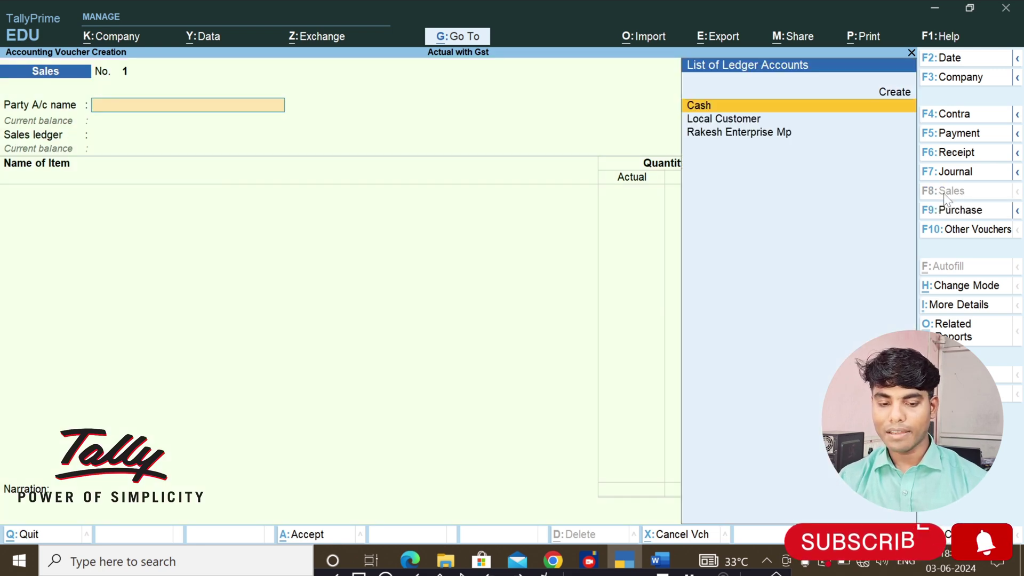
{"action": "key", "text": "Down"}
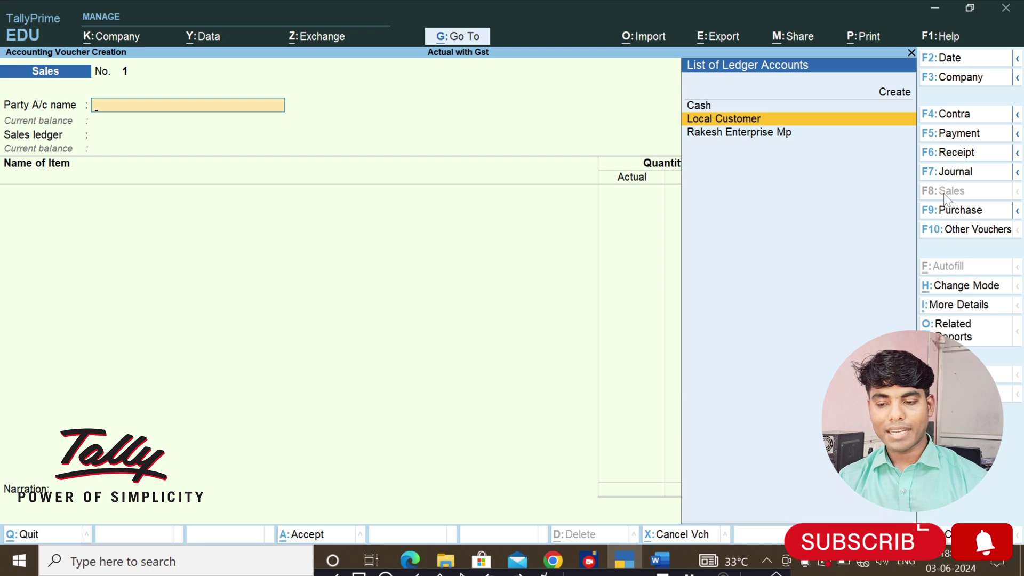
{"action": "key", "text": "Return"}
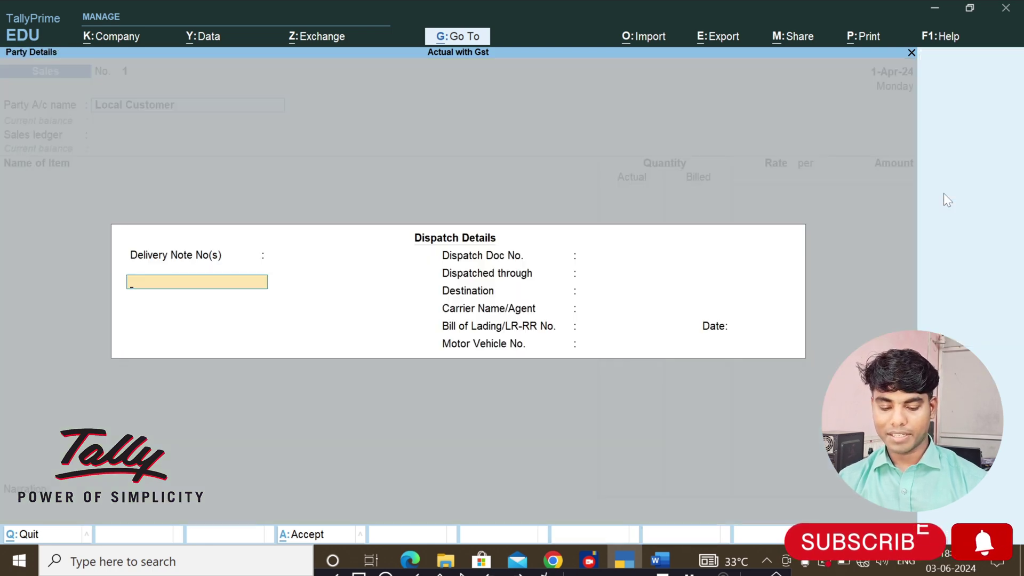
{"action": "key", "text": "BackSpace"}
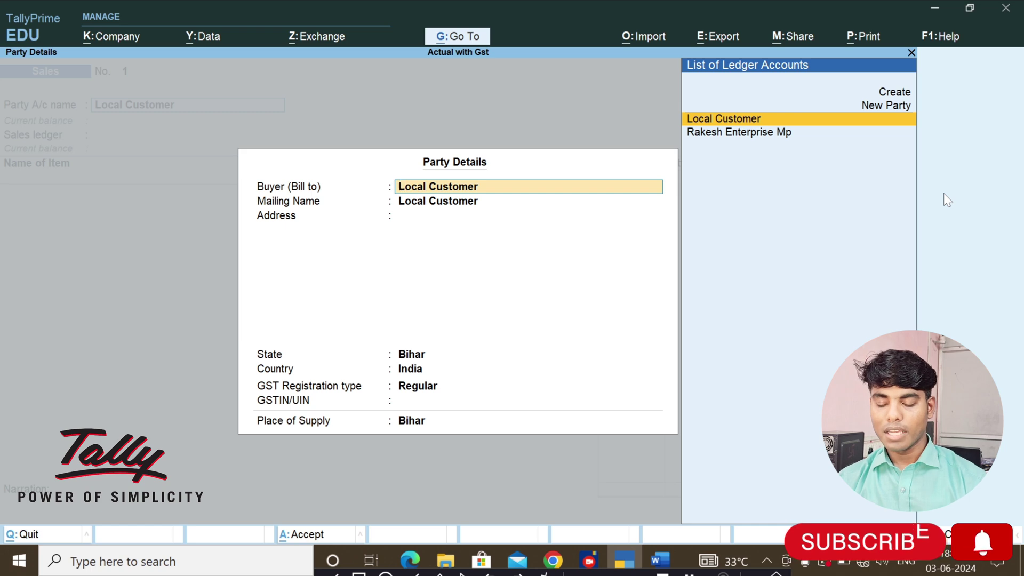
{"action": "key", "text": "ctrl+a"}
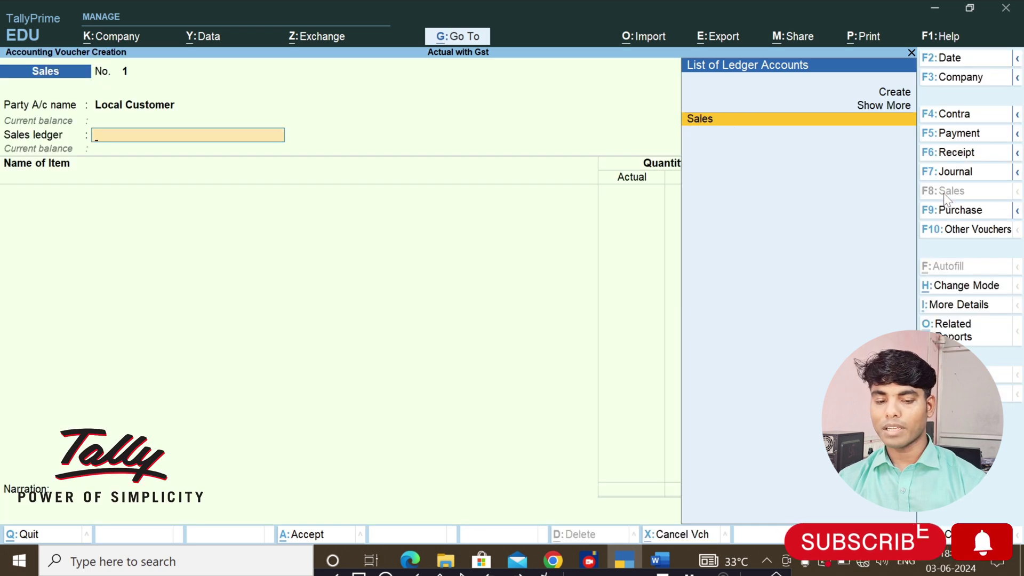
{"action": "key", "text": "Return"}
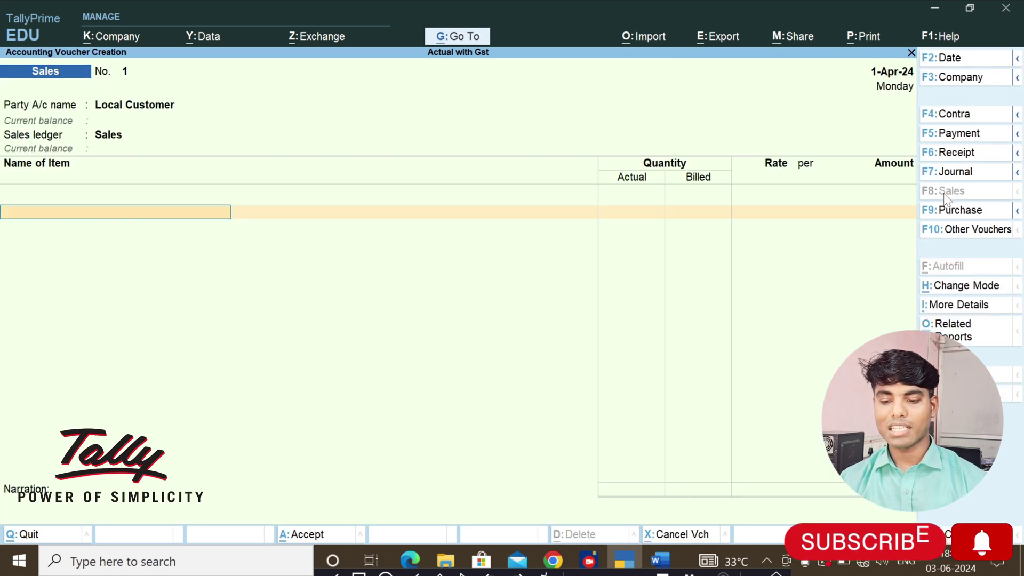
Step: Add Hp Laptop I3 to the sales voucher with 12 nos actual and 10 nos billed at the standard rate of 38,000
{"action": "type", "text": "H"}
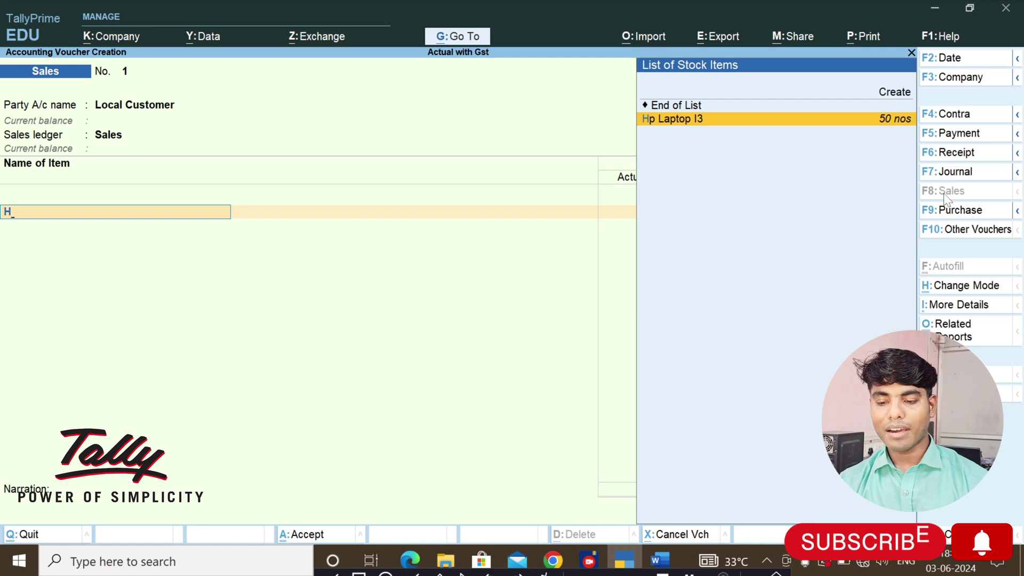
{"action": "key", "text": "Return"}
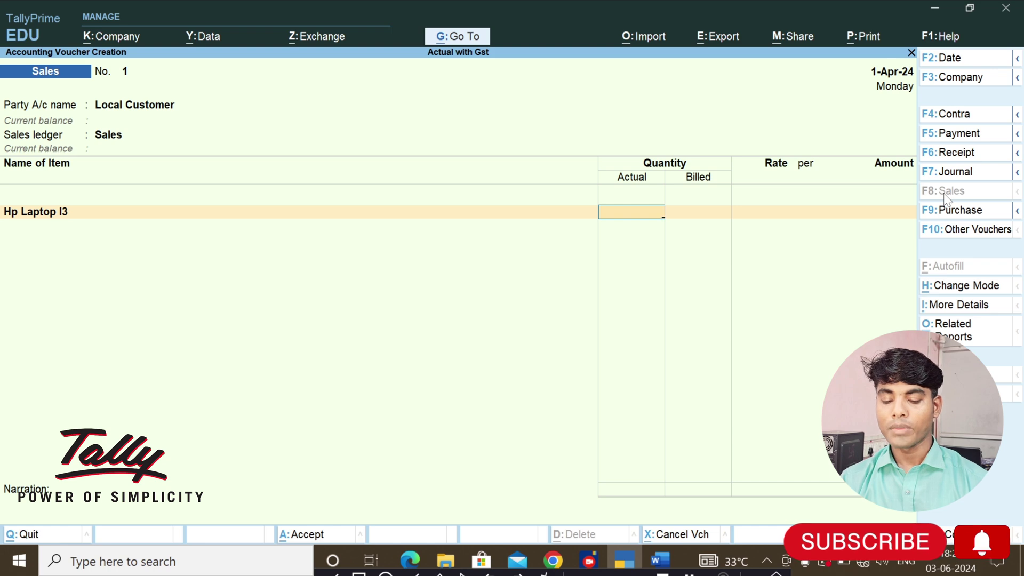
{"action": "type", "text": "12"}
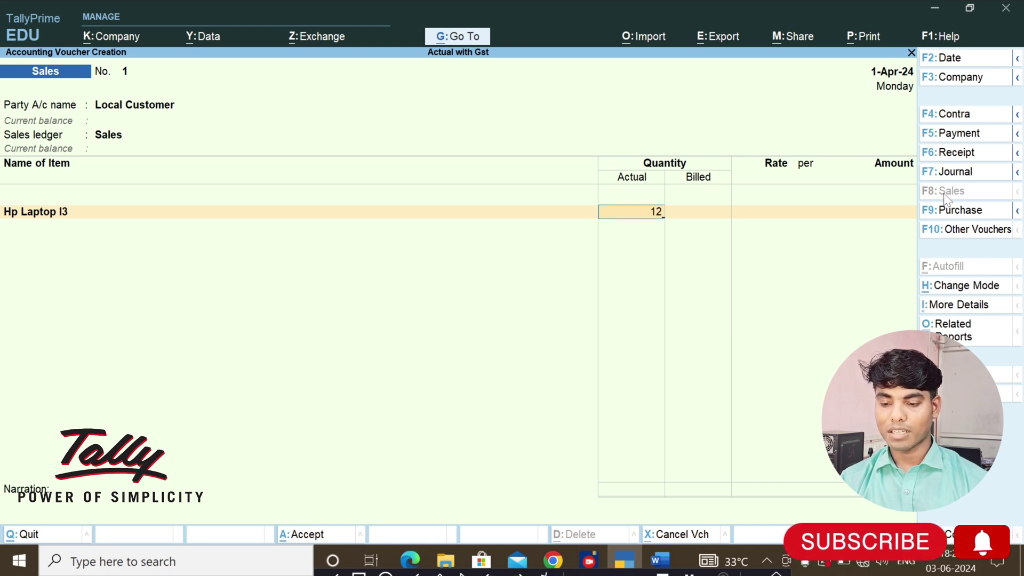
{"action": "key", "text": "Return"}
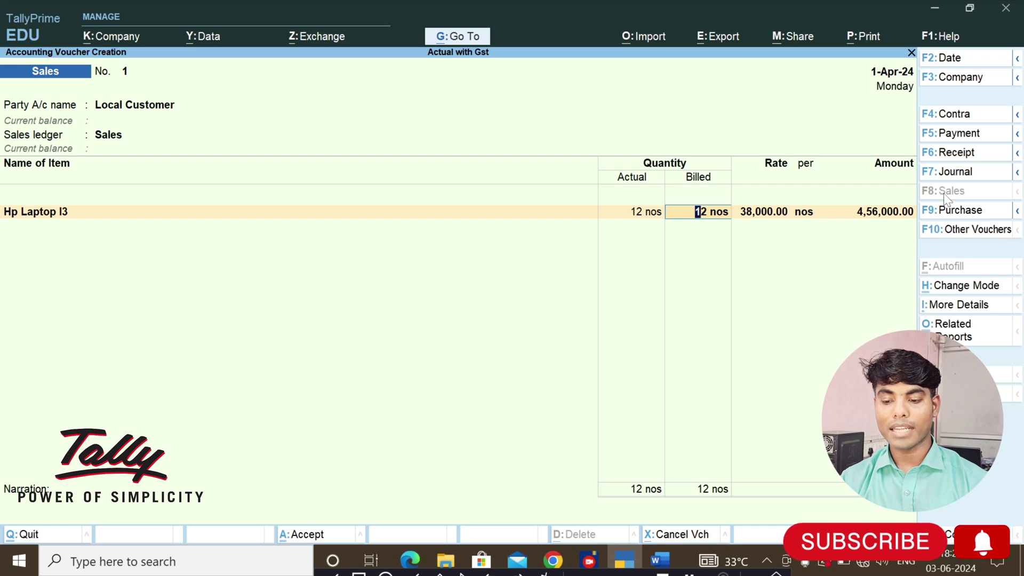
{"action": "type", "text": "10"}
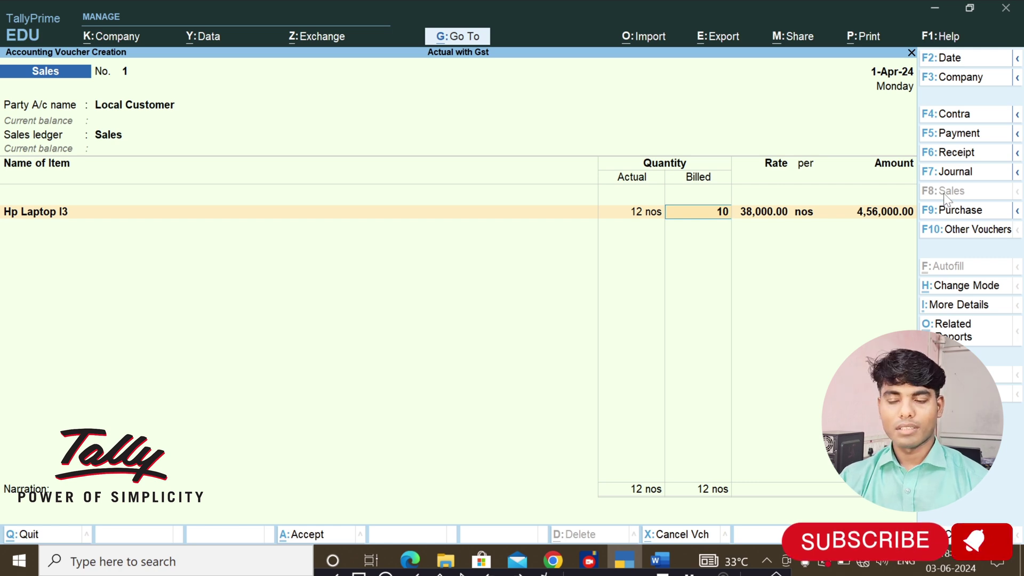
{"action": "key", "text": "Return"}
{"action": "key", "text": "Return"}
{"action": "key", "text": "Return"}
{"action": "key", "text": "Return"}
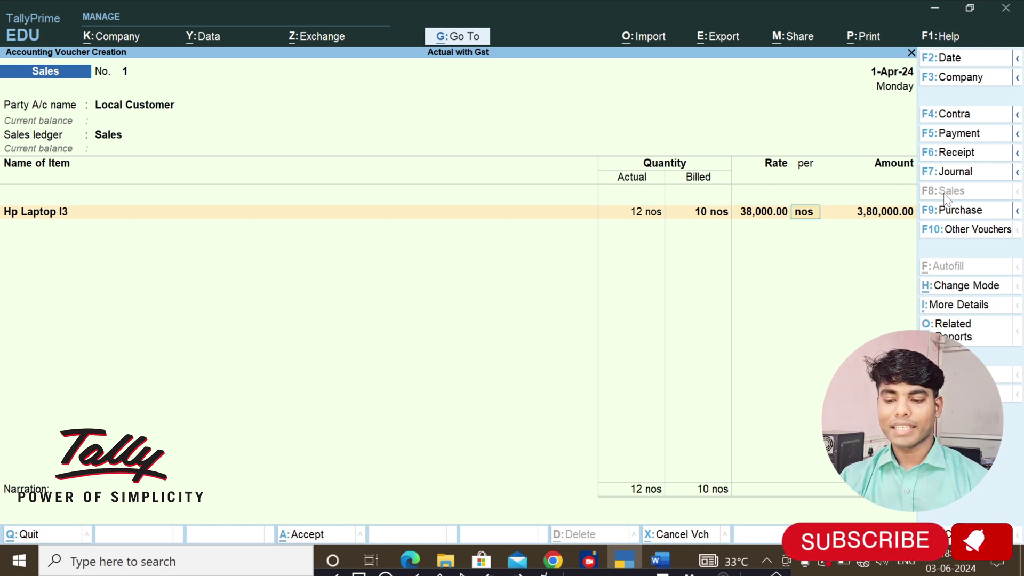
Step: Add Dell Laptop to the sales voucher with 12 nos actual and 10 nos billed at the standard rate of 40,000
{"action": "type", "text": "De"}
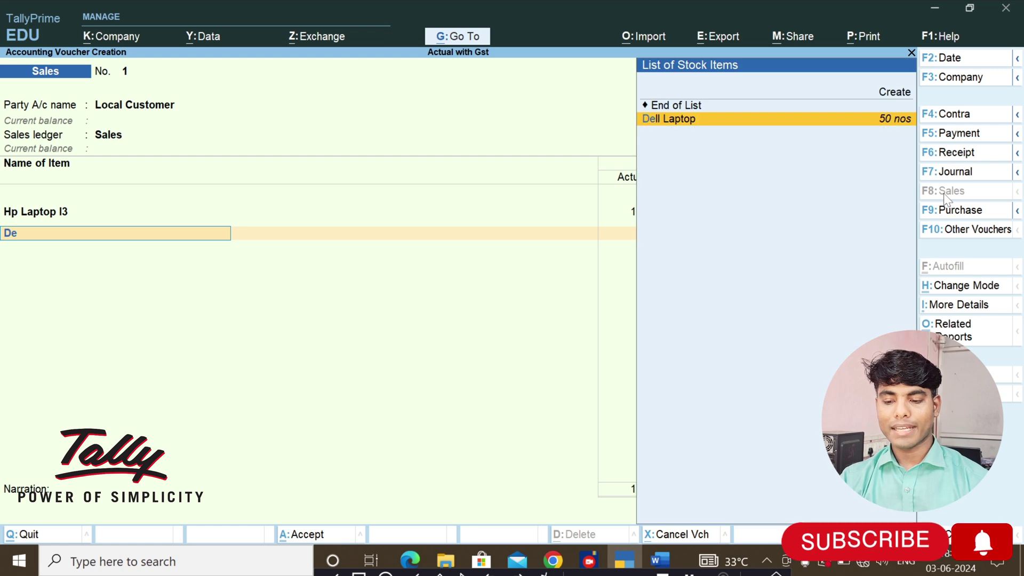
{"action": "key", "text": "Return"}
{"action": "type", "text": "12"}
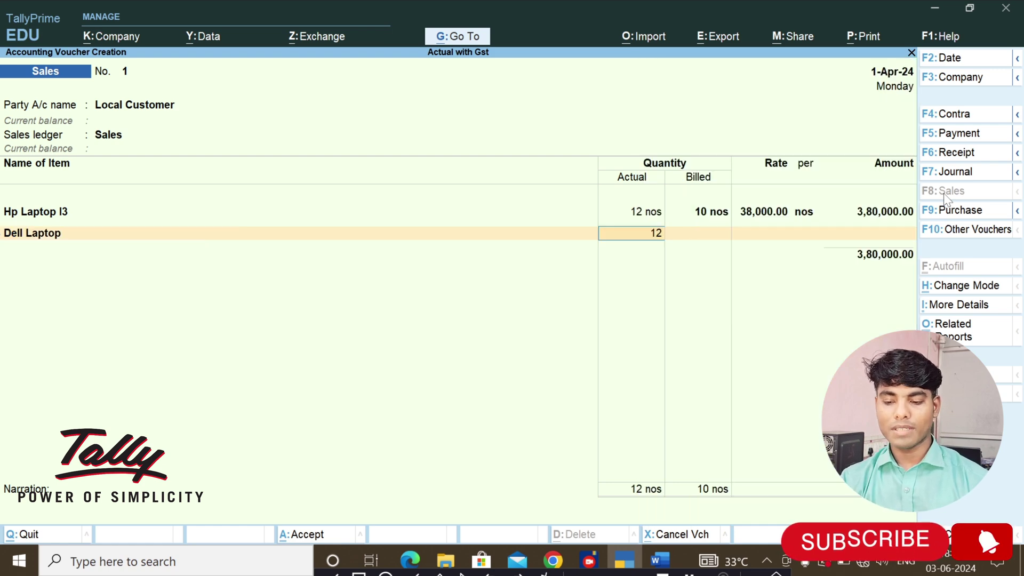
{"action": "key", "text": "Return"}
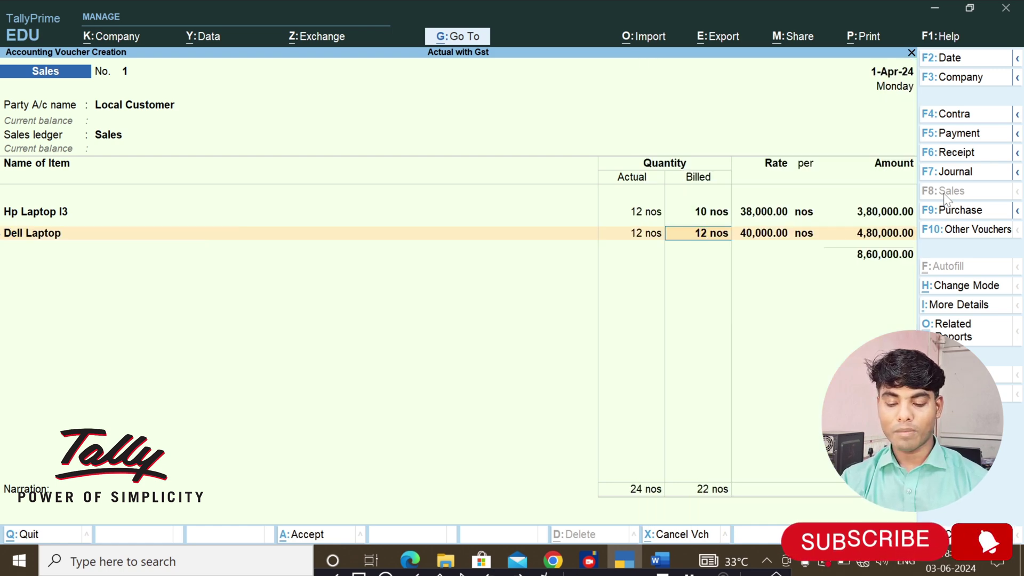
{"action": "type", "text": "10"}
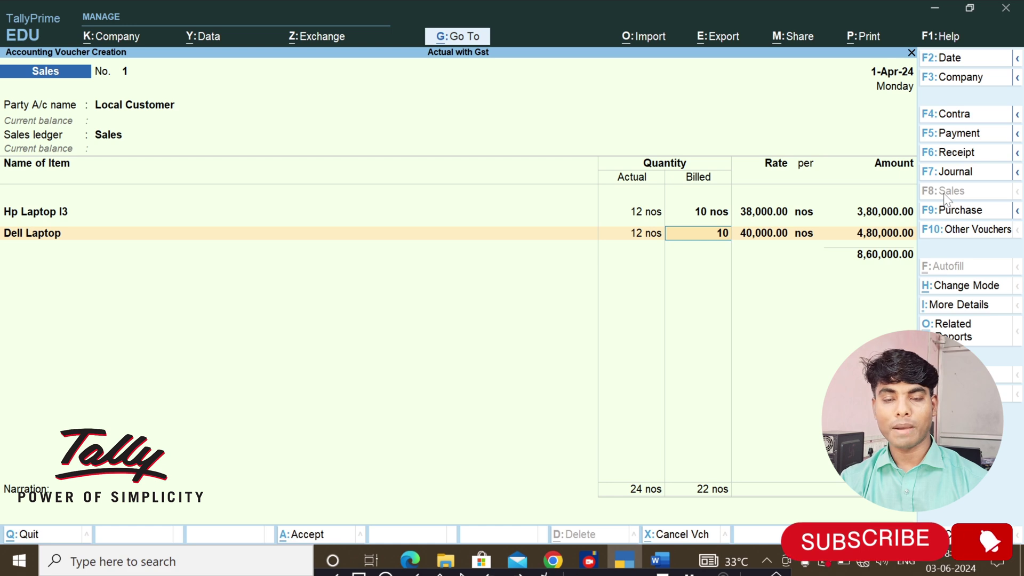
{"action": "key", "text": "Return"}
{"action": "key", "text": "Return"}
{"action": "key", "text": "Return"}
{"action": "key", "text": "Return"}
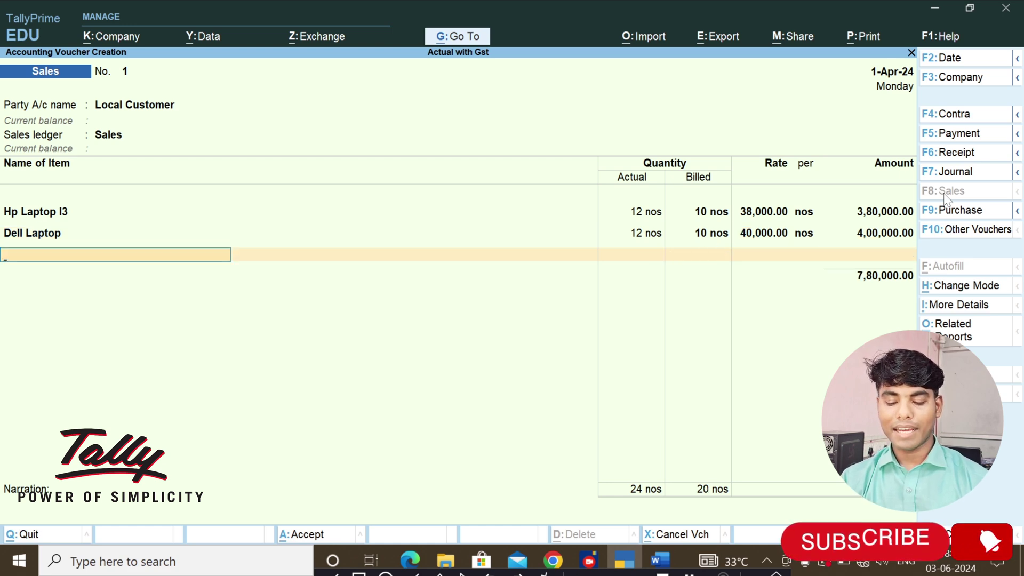
Step: Add Pendrive 32 GB with 12 nos actual and 10 nos billed at the standard rate of 400, and end the item list
{"action": "type", "text": "P"}
{"action": "key", "text": "Return"}
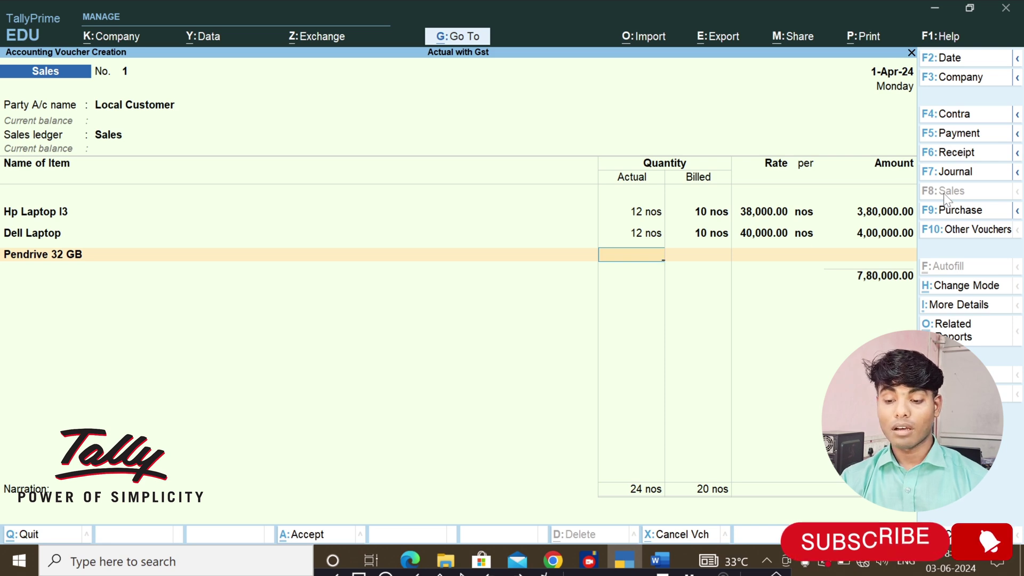
{"action": "type", "text": "12"}
{"action": "key", "text": "Return"}
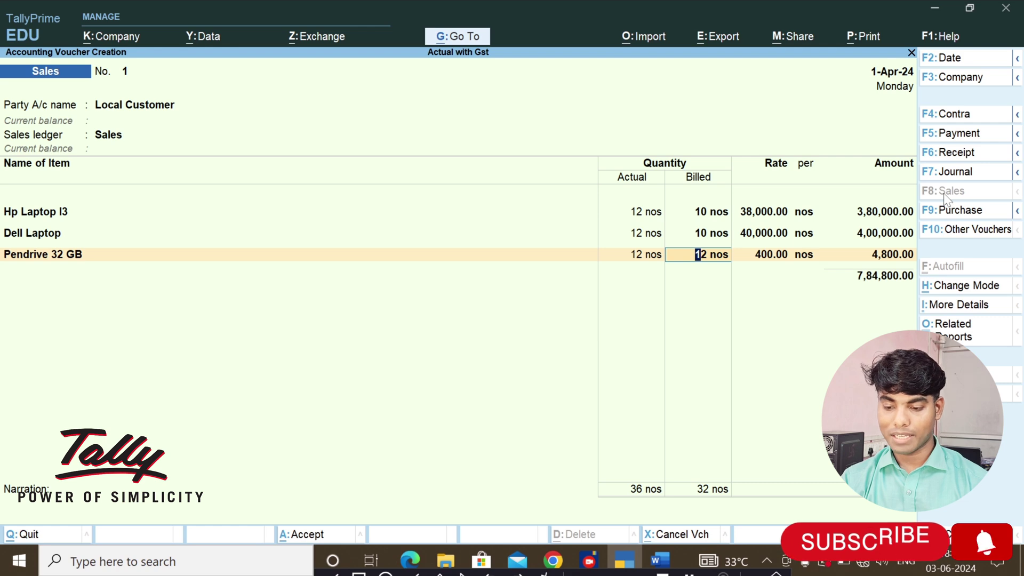
{"action": "type", "text": "10"}
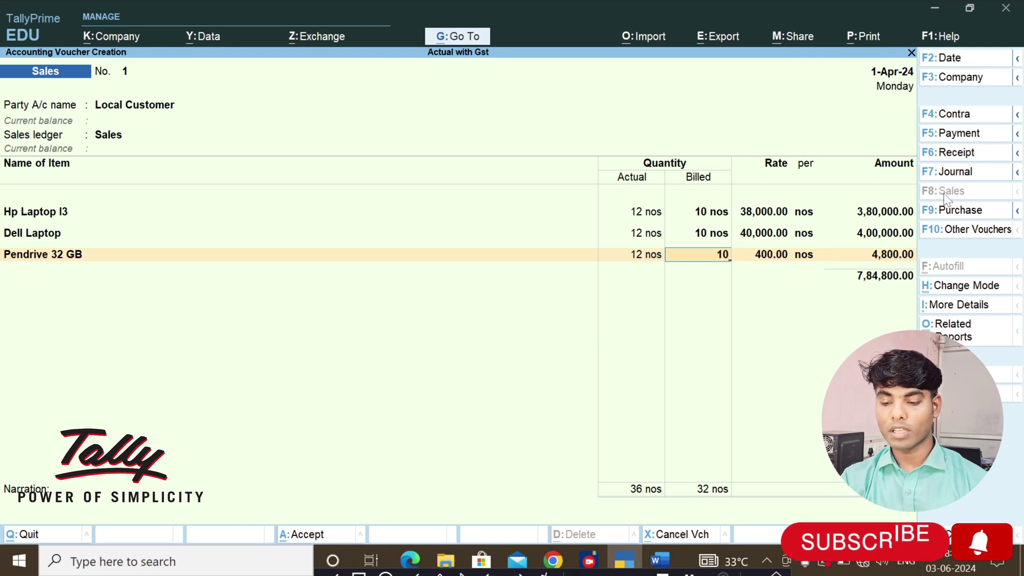
{"action": "key", "text": "Return"}
{"action": "key", "text": "Return"}
{"action": "key", "text": "Return"}
{"action": "key", "text": "Return"}
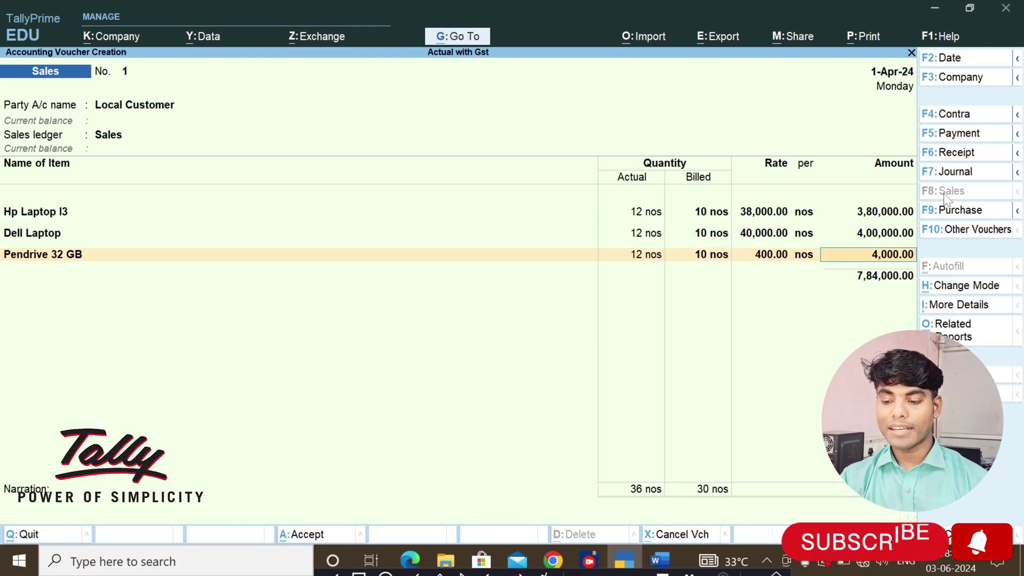
{"action": "key", "text": "Return"}
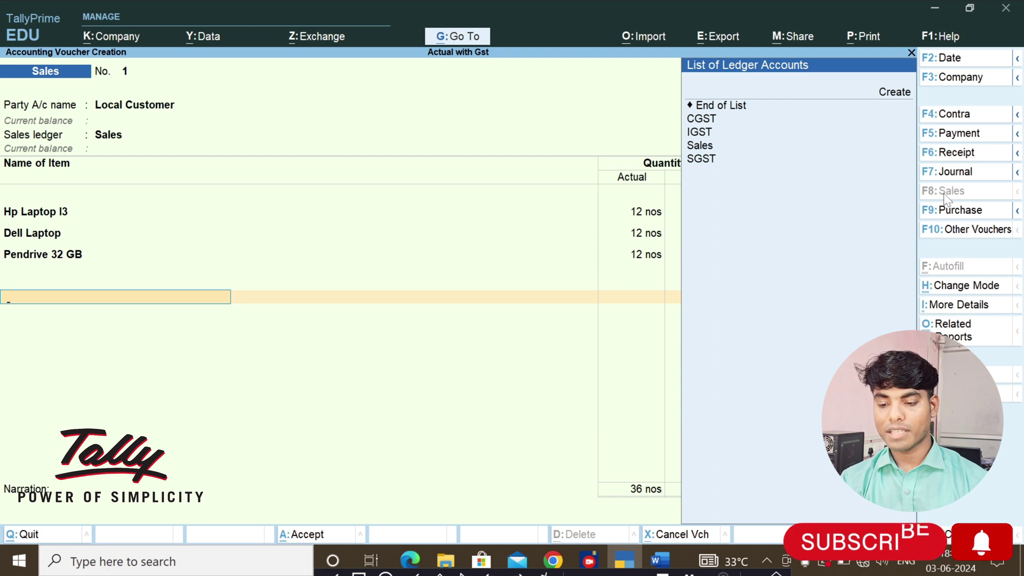
{"action": "key", "text": "Down"}
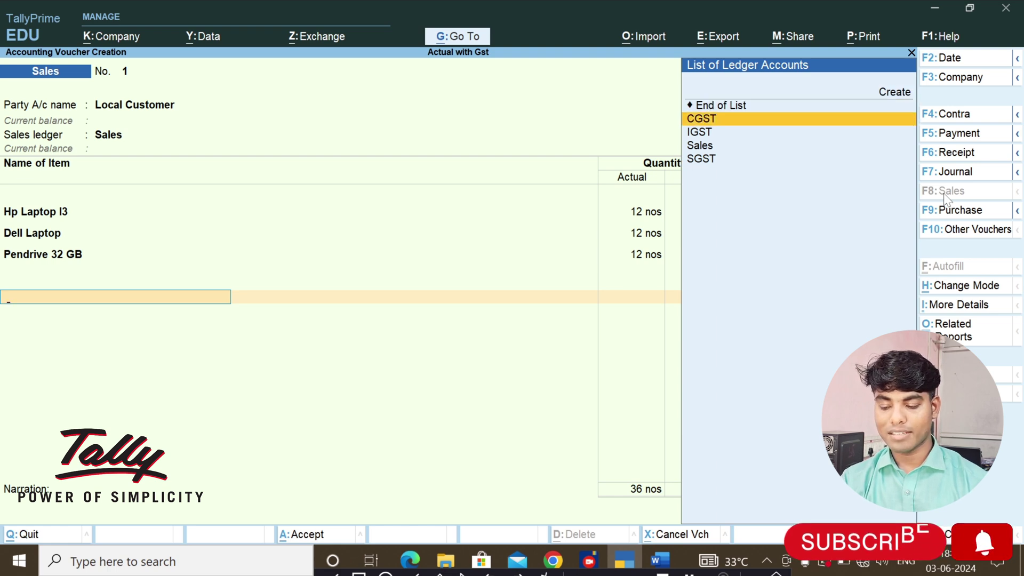
{"action": "key", "text": "Down"}
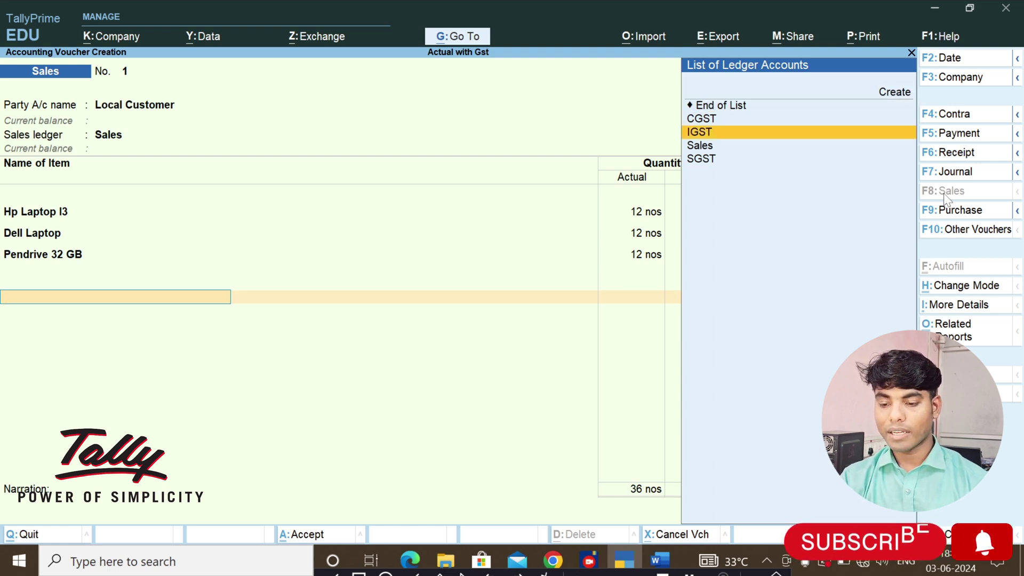
{"action": "key", "text": "Return"}
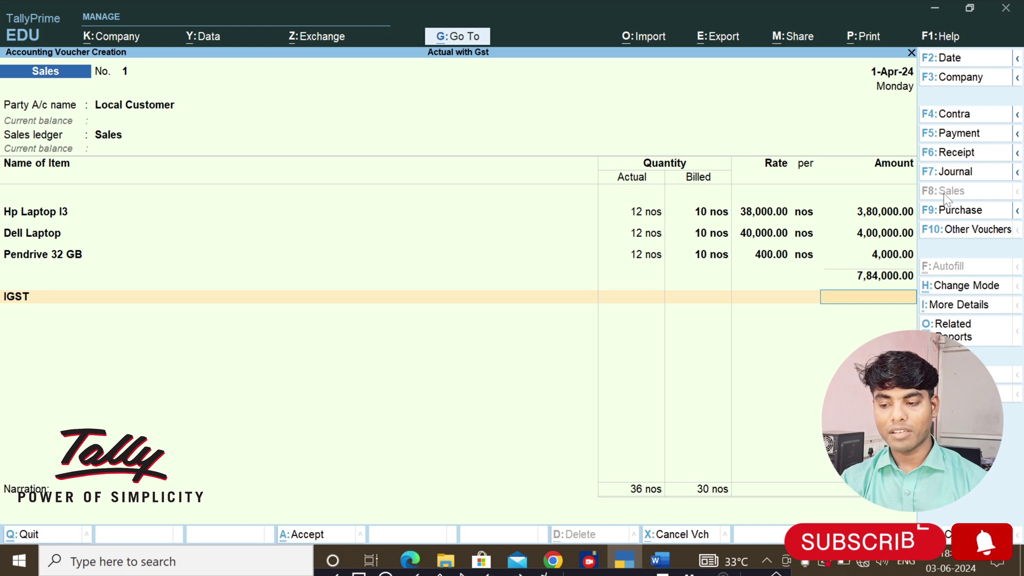
{"action": "key", "text": "BackSpace"}
Step: Add the CGST and SGST ledgers with their calculated amounts to the sales voucher and end the ledger list
{"action": "key", "text": "Up"}
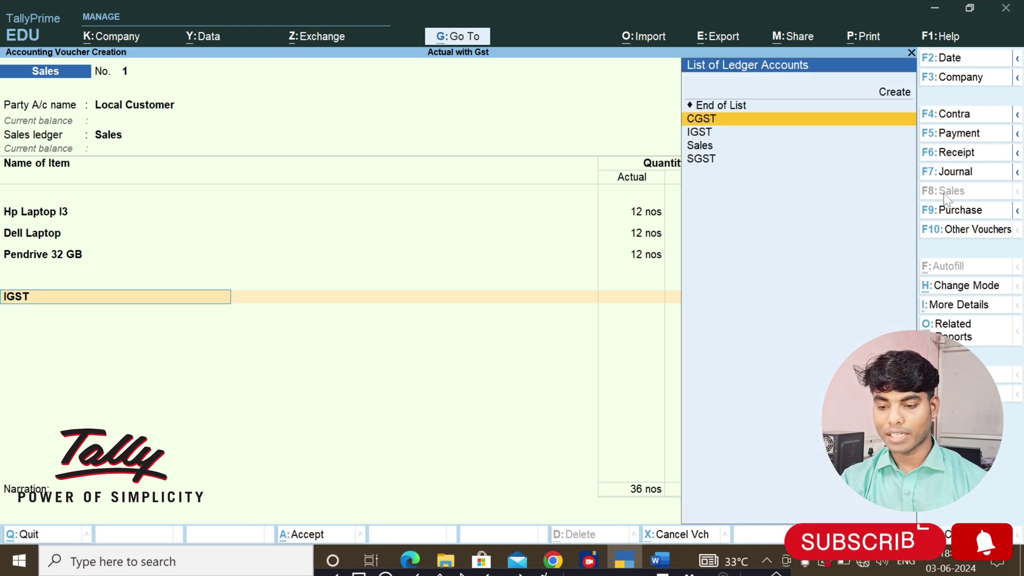
{"action": "key", "text": "Return"}
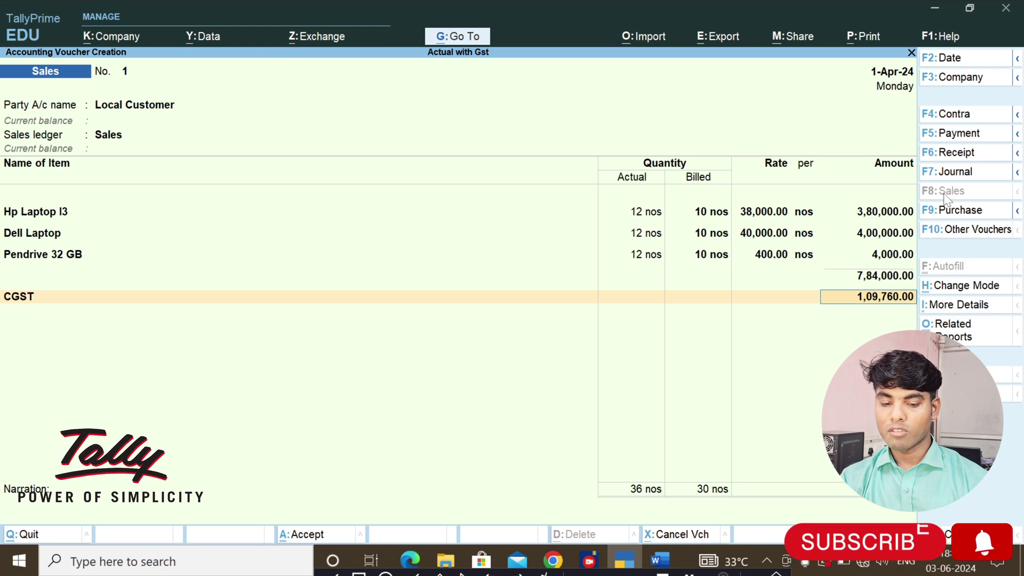
{"action": "key", "text": "Return"}
{"action": "type", "text": "S"}
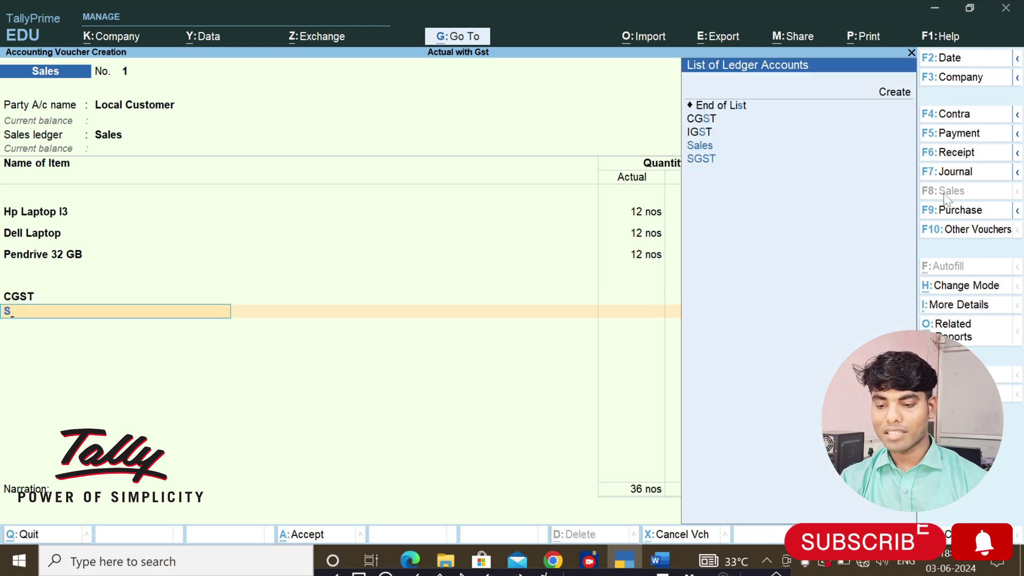
{"action": "key", "text": "Down"}
{"action": "key", "text": "Return"}
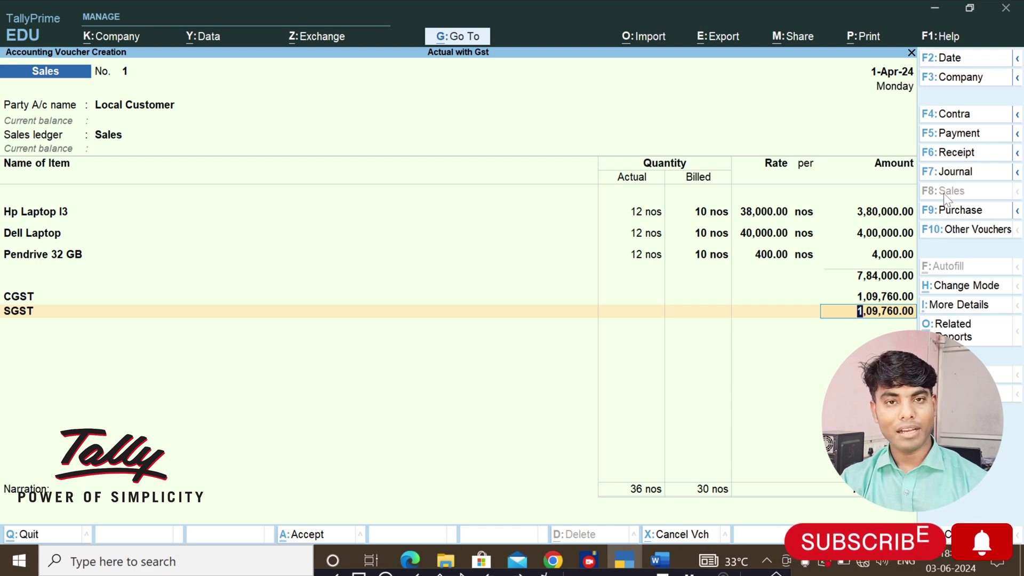
{"action": "key", "text": "Return"}
{"action": "key", "text": "Return"}
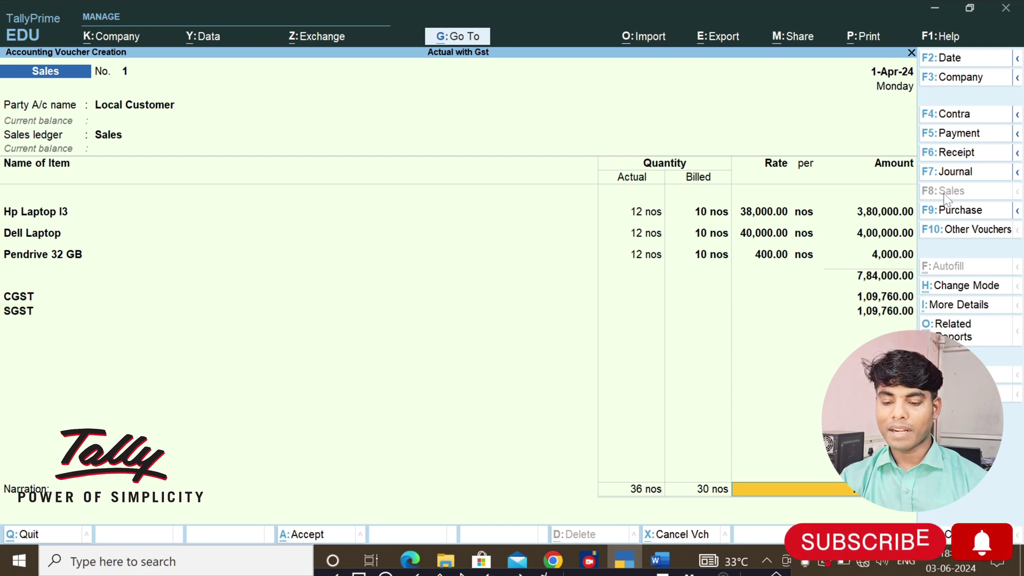
Step: Accept the bill-wise details as New Ref 1, leave the narration blank and save the sales voucher
{"action": "key", "text": "Return"}
{"action": "key", "text": "Return"}
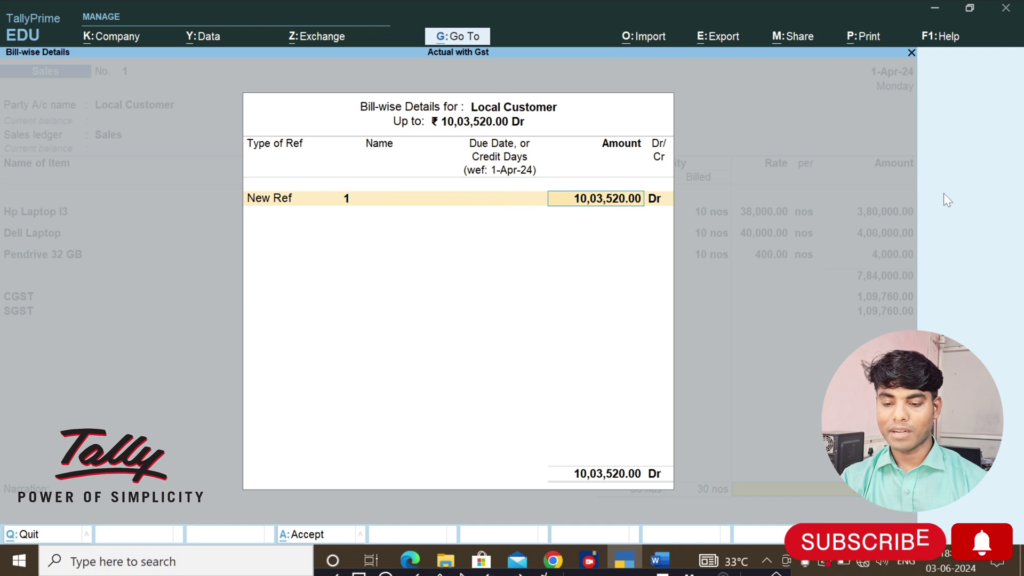
{"action": "key", "text": "Return"}
{"action": "key", "text": "Return"}
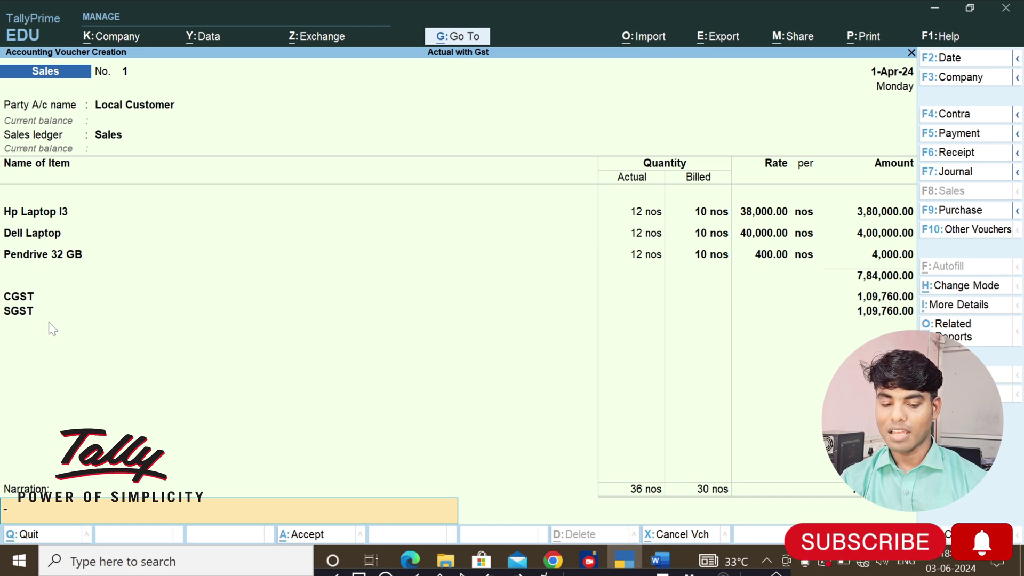
{"action": "key", "text": "Return"}
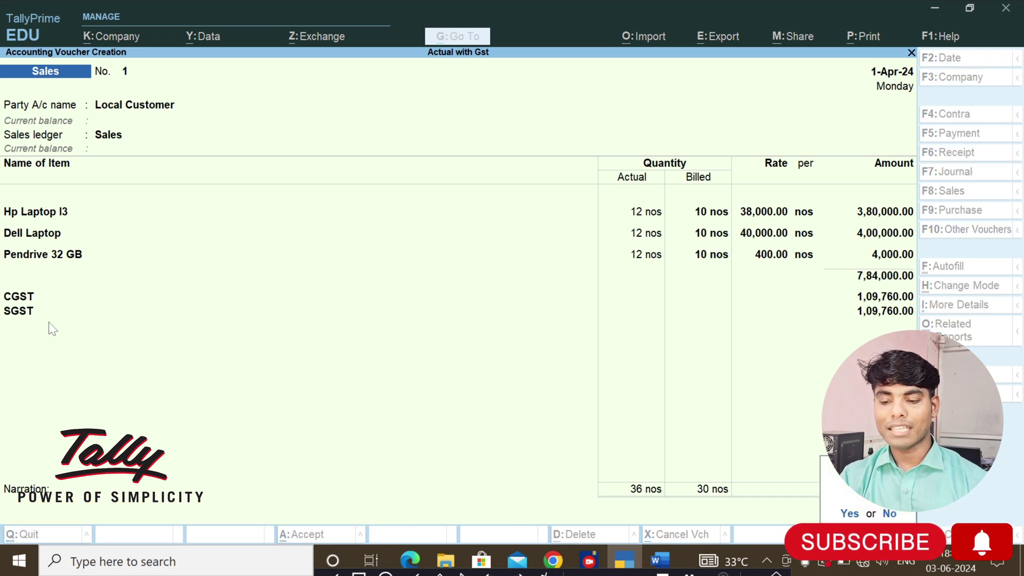
{"action": "key", "text": "Return"}
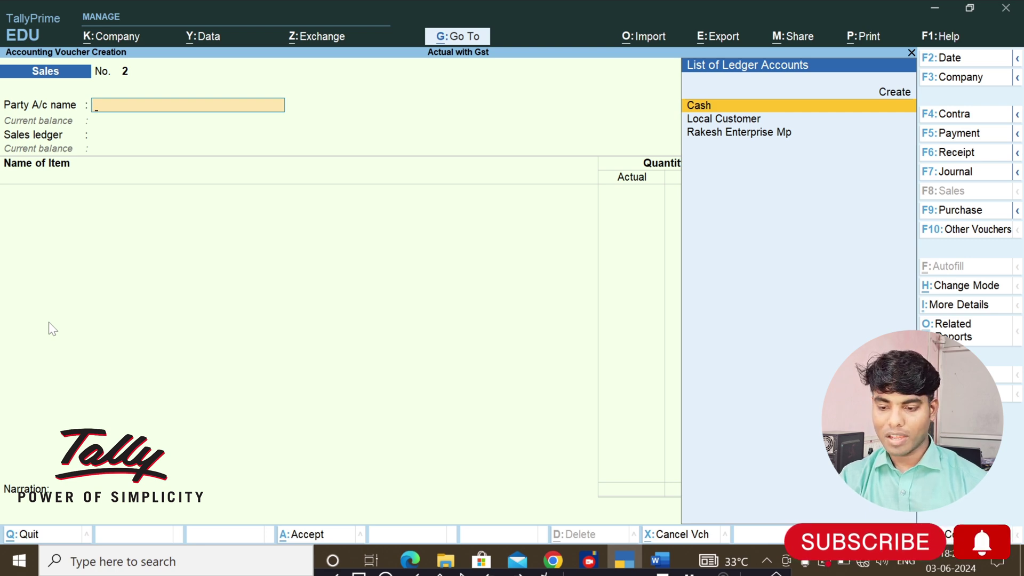
Step: Select Rakesh Enterprise Mp as the sales voucher's party, leave the dispatch and party details unchanged, and choose the Sales ledger
{"action": "key", "text": "Down"}
{"action": "key", "text": "Down"}
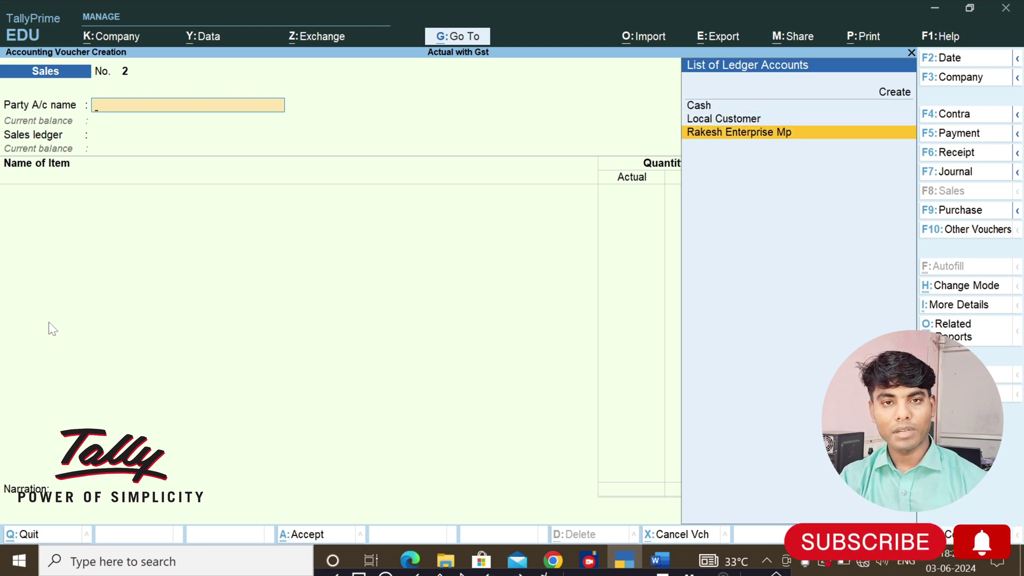
{"action": "key", "text": "Return"}
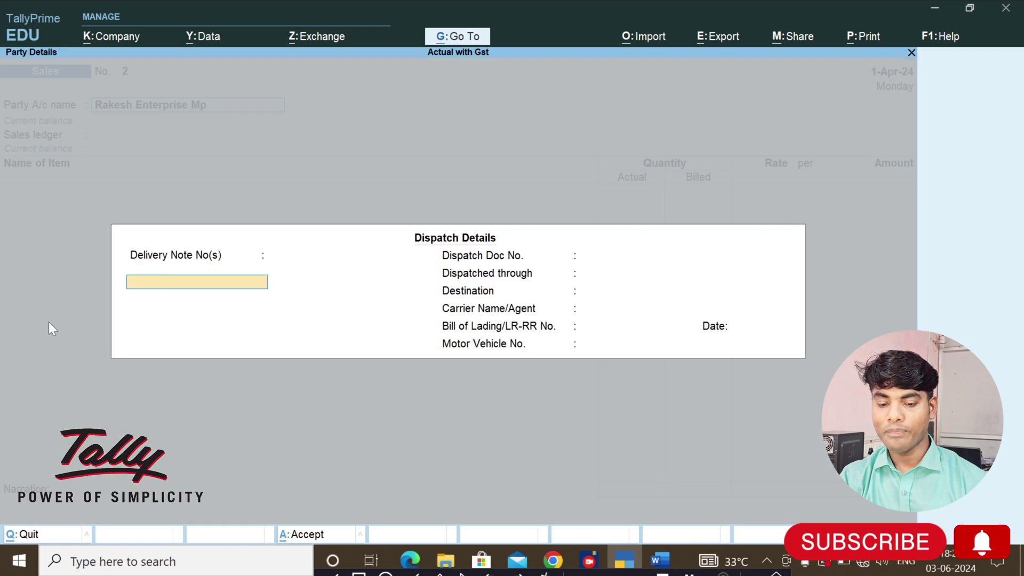
{"action": "key", "text": "Escape"}
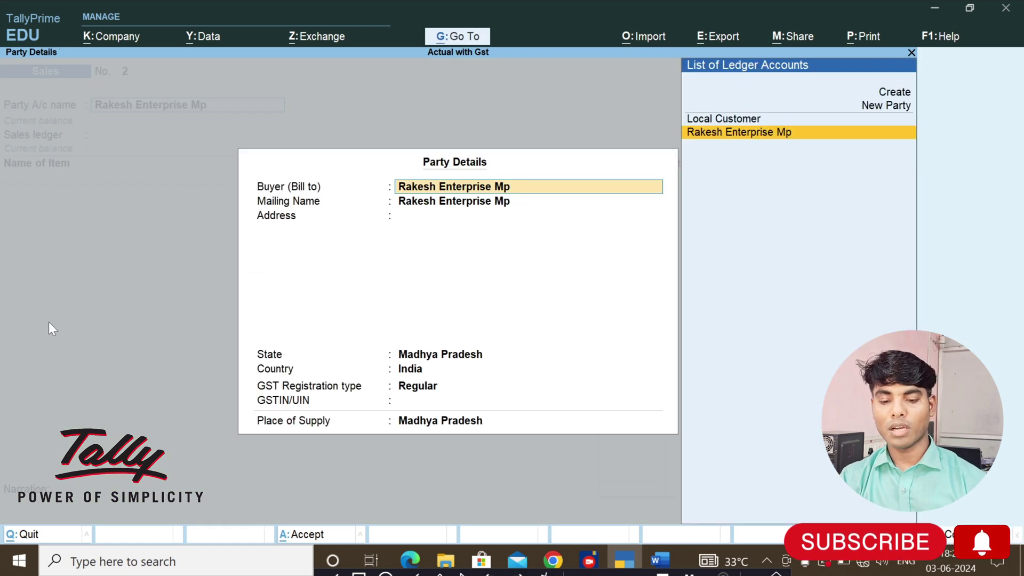
{"action": "key", "text": "Escape"}
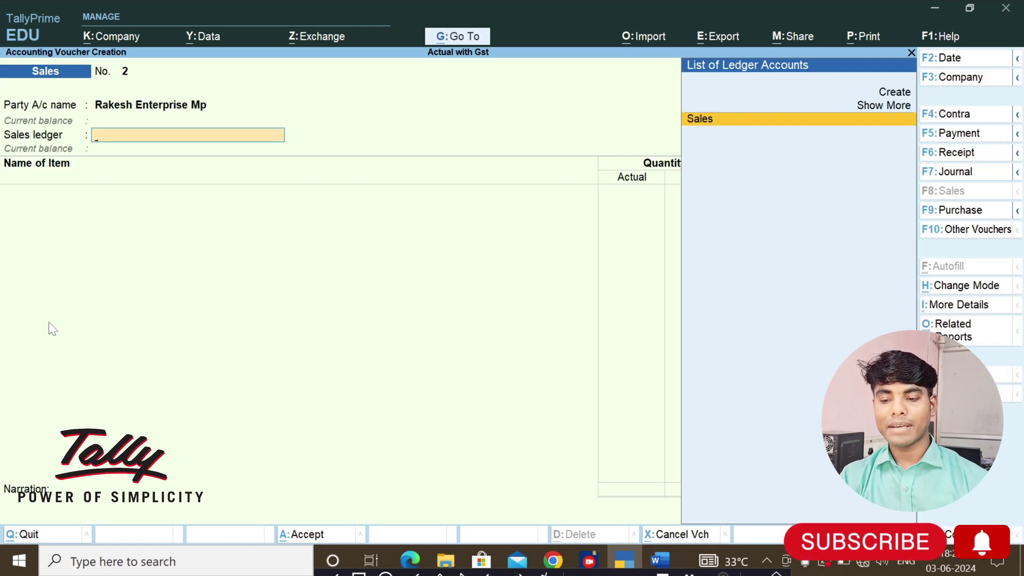
{"action": "key", "text": "Return"}
Step: Add Dell Laptop to the sales voucher with 12 nos actual and 10 nos billed at the standard rate of 40,000
{"action": "type", "text": "De"}
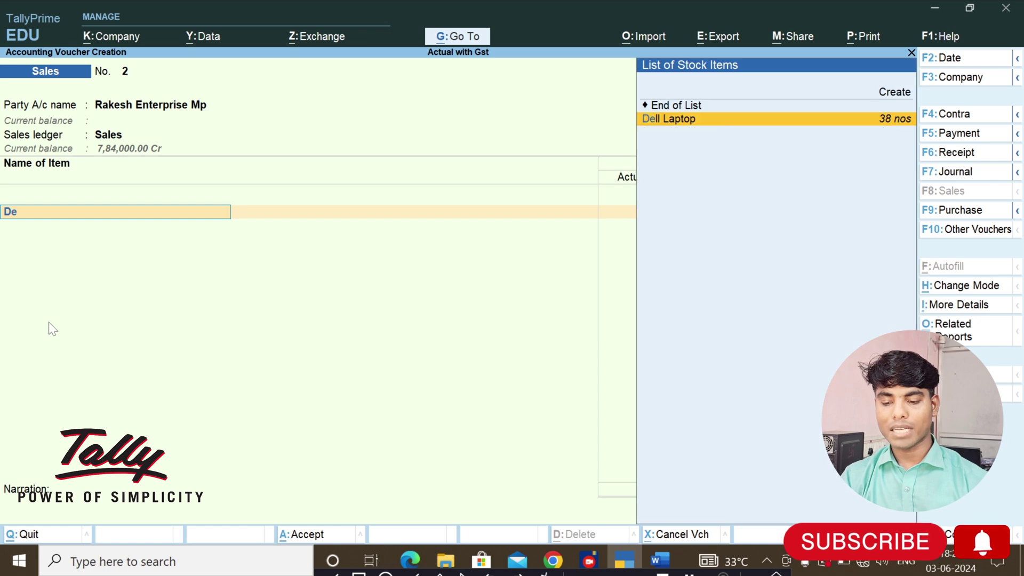
{"action": "key", "text": "Return"}
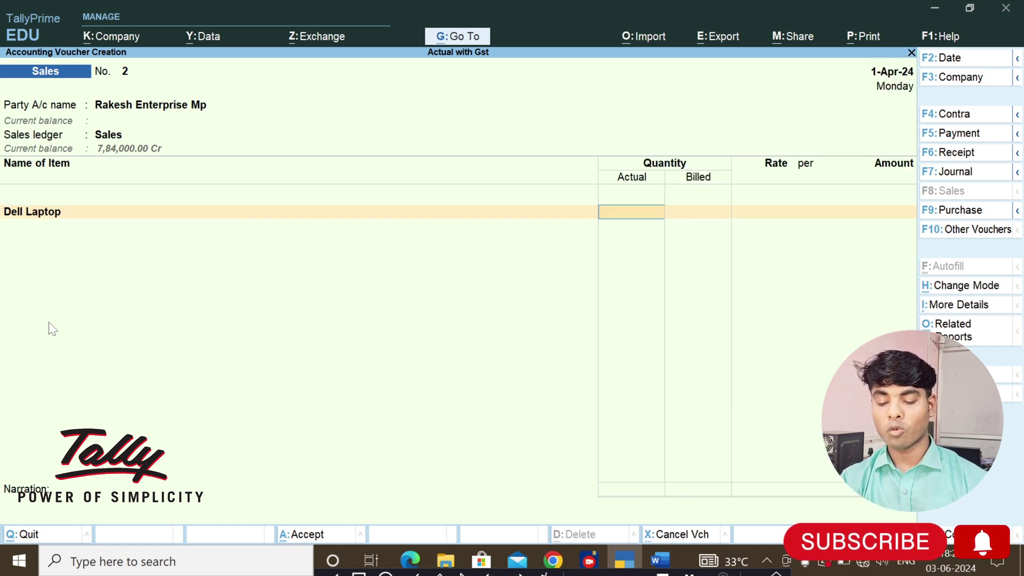
{"action": "type", "text": "10"}
{"action": "key", "text": "BackSpace"}
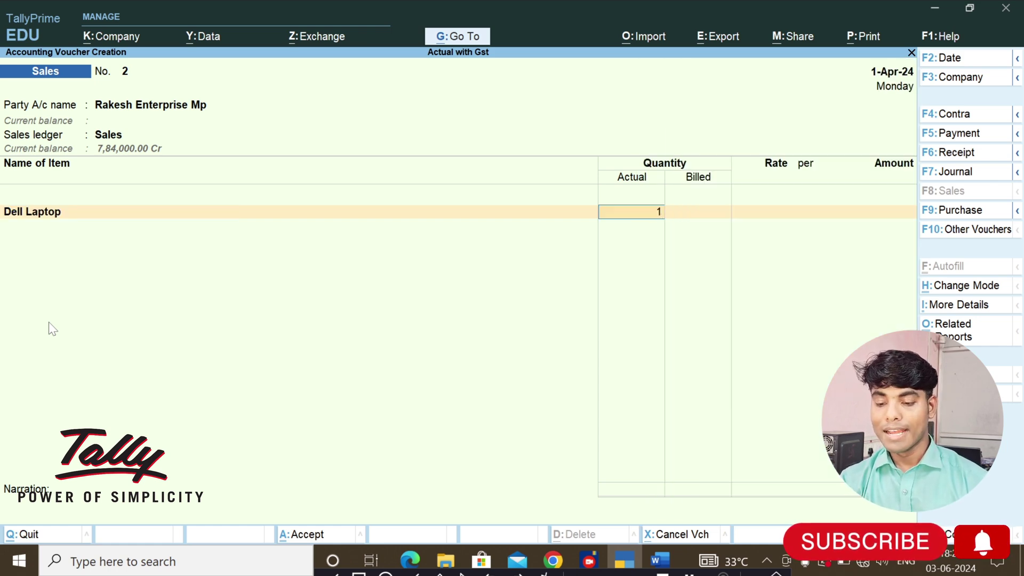
{"action": "type", "text": "2"}
{"action": "key", "text": "Return"}
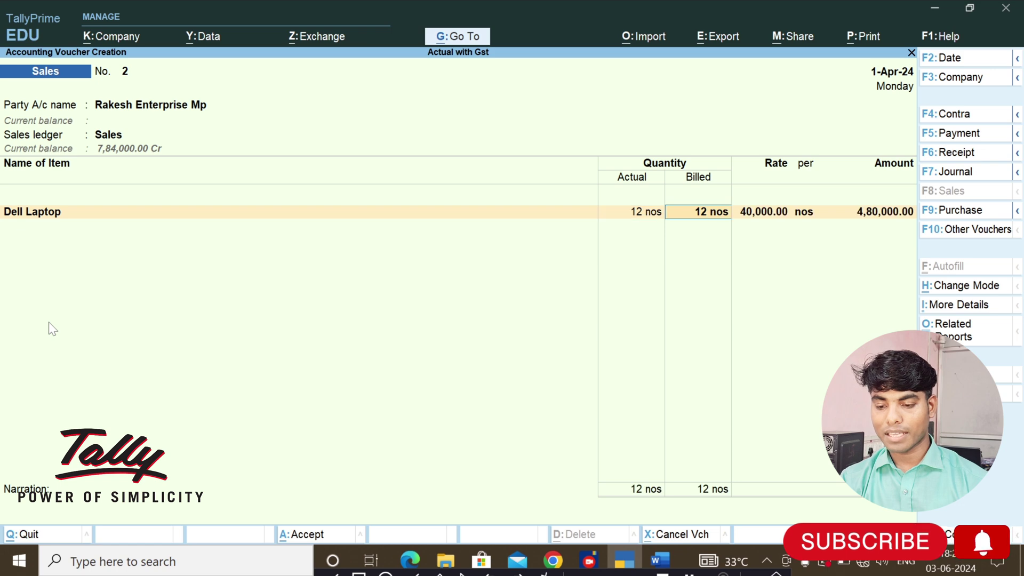
{"action": "type", "text": "10"}
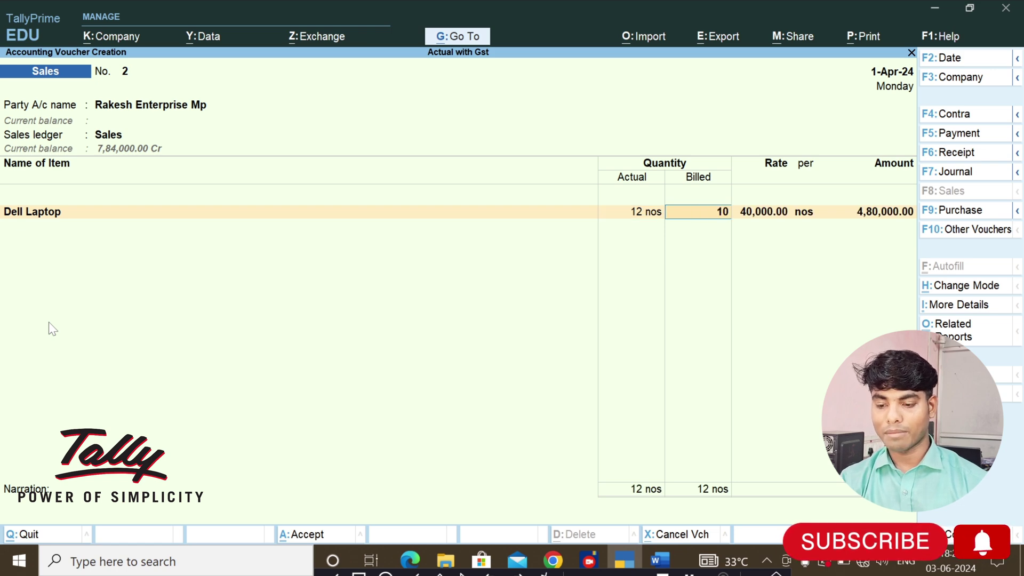
{"action": "key", "text": "Return"}
{"action": "key", "text": "Return"}
{"action": "key", "text": "Return"}
{"action": "key", "text": "Return"}
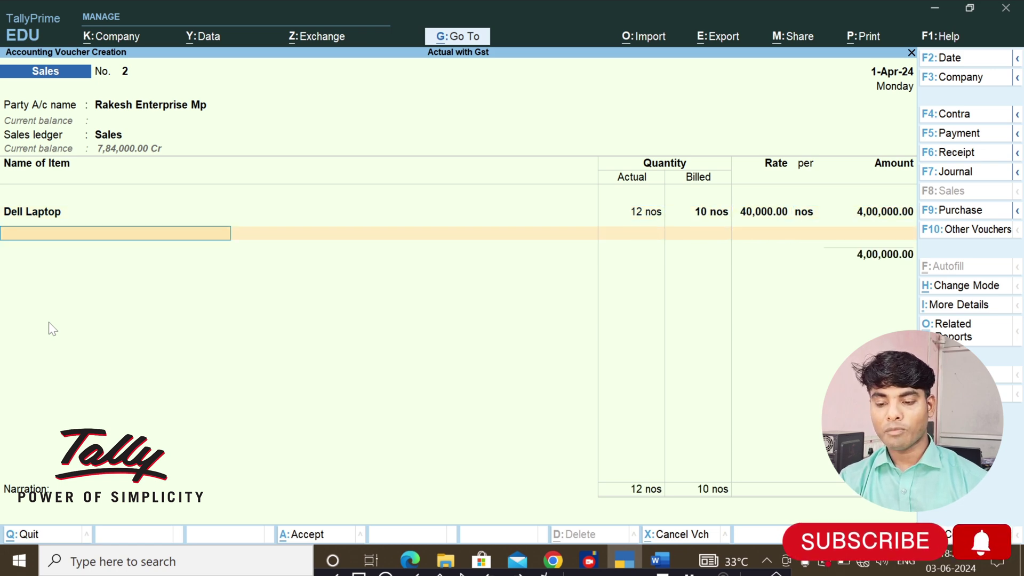
Step: Add Hp Laptop I3 to the sales voucher with 12 nos actual and 10 nos billed at the standard rate of 38,000
{"action": "type", "text": "Hp"}
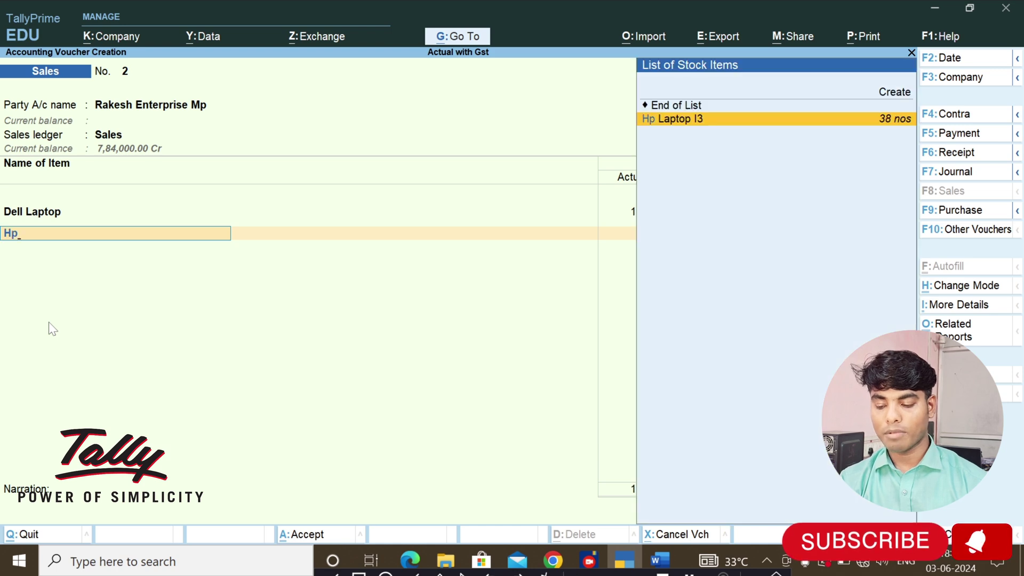
{"action": "key", "text": "Return"}
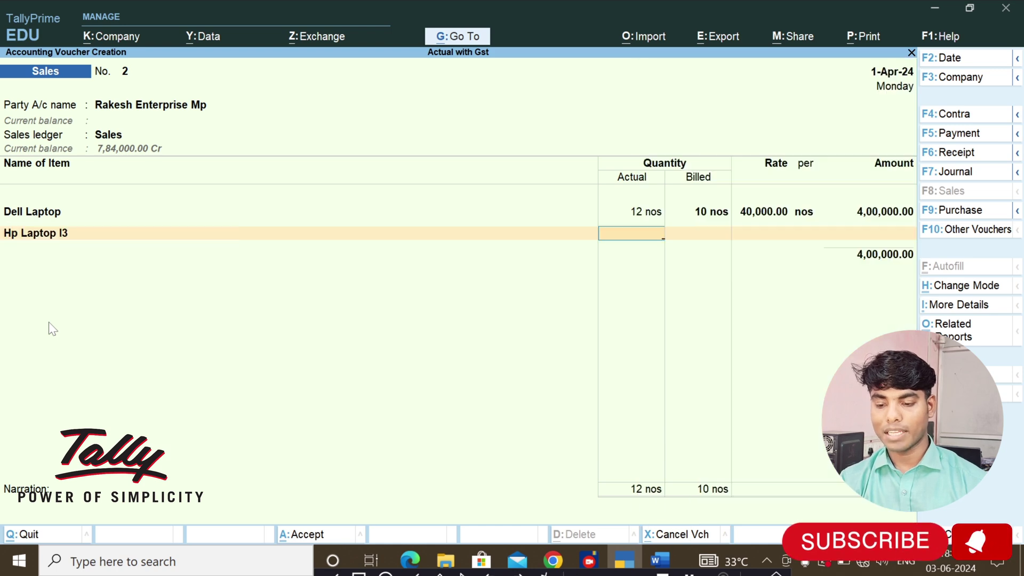
{"action": "type", "text": "12"}
{"action": "key", "text": "Return"}
{"action": "type", "text": "10"}
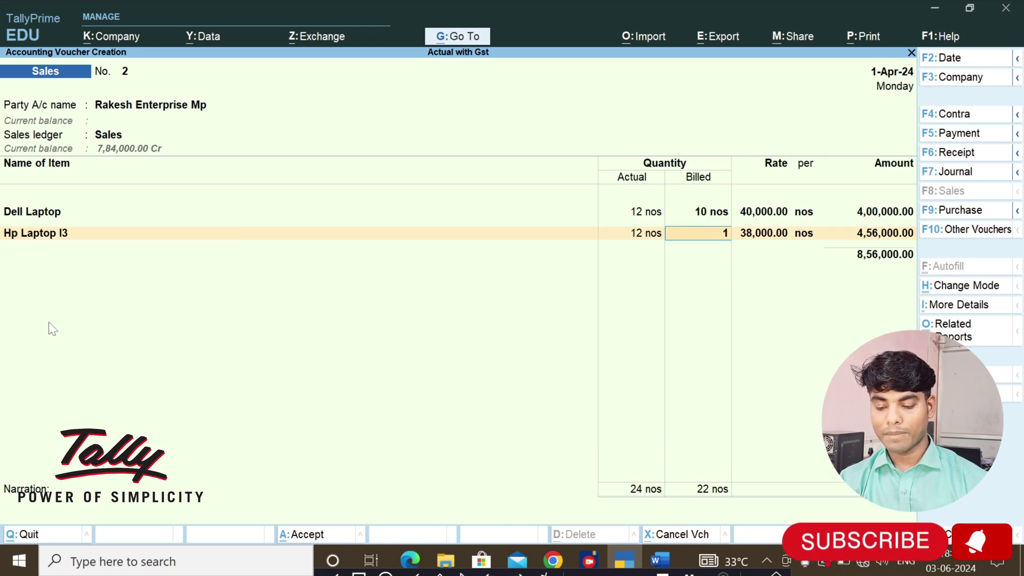
{"action": "key", "text": "Return"}
{"action": "key", "text": "Return"}
{"action": "key", "text": "Return"}
{"action": "key", "text": "Return"}
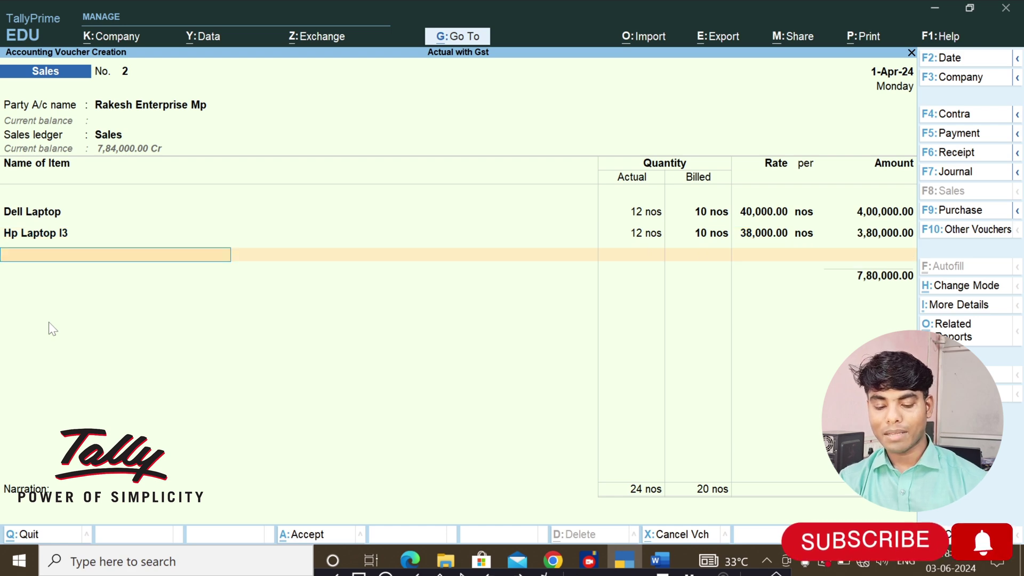
Step: Add Pendrive 32 GB with 12 nos actual and 10 nos billed at the standard rate of 400, and end the item list
{"action": "type", "text": "Pe"}
{"action": "key", "text": "Return"}
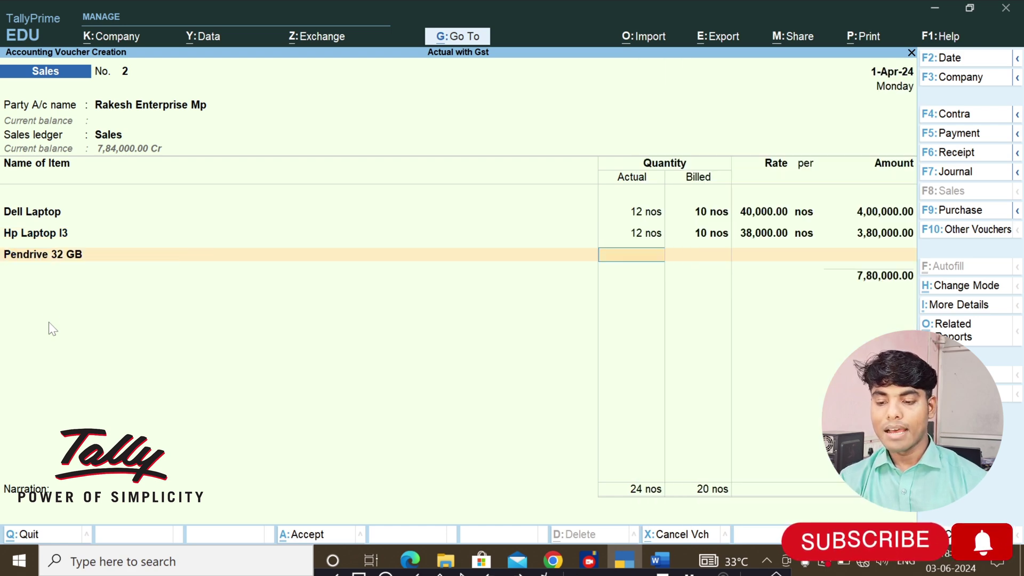
{"action": "type", "text": "12"}
{"action": "key", "text": "Return"}
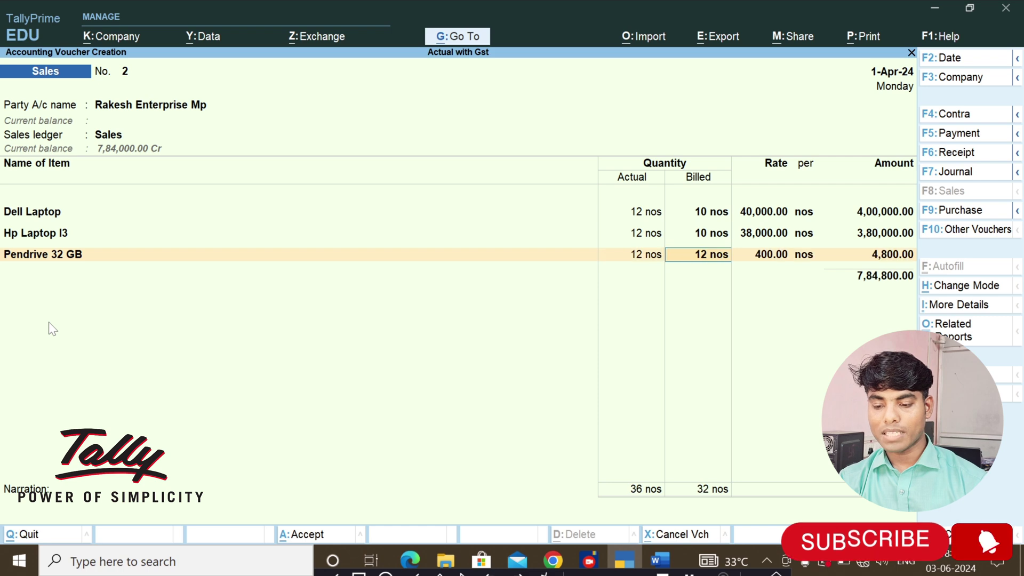
{"action": "type", "text": "10"}
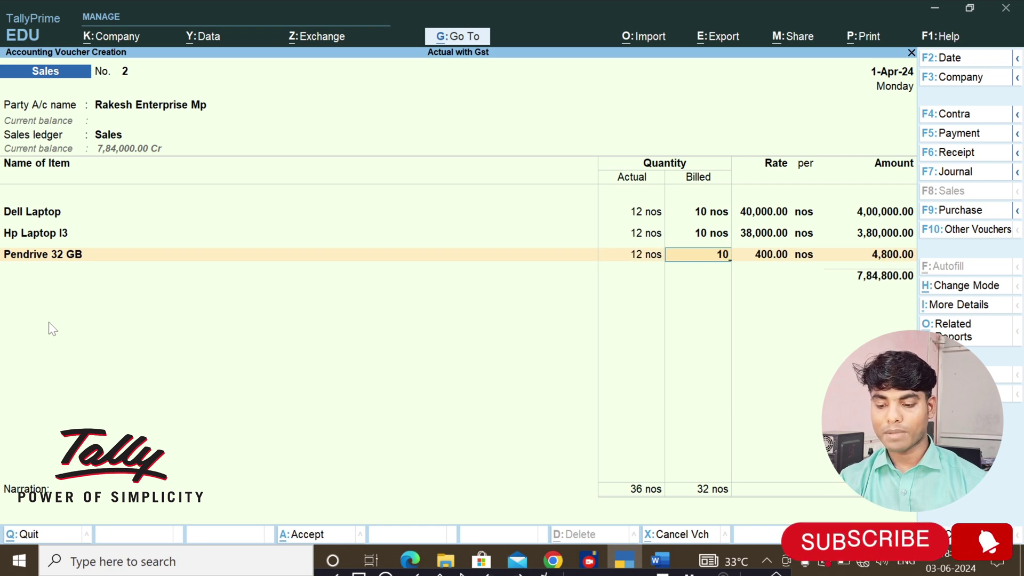
{"action": "key", "text": "Return"}
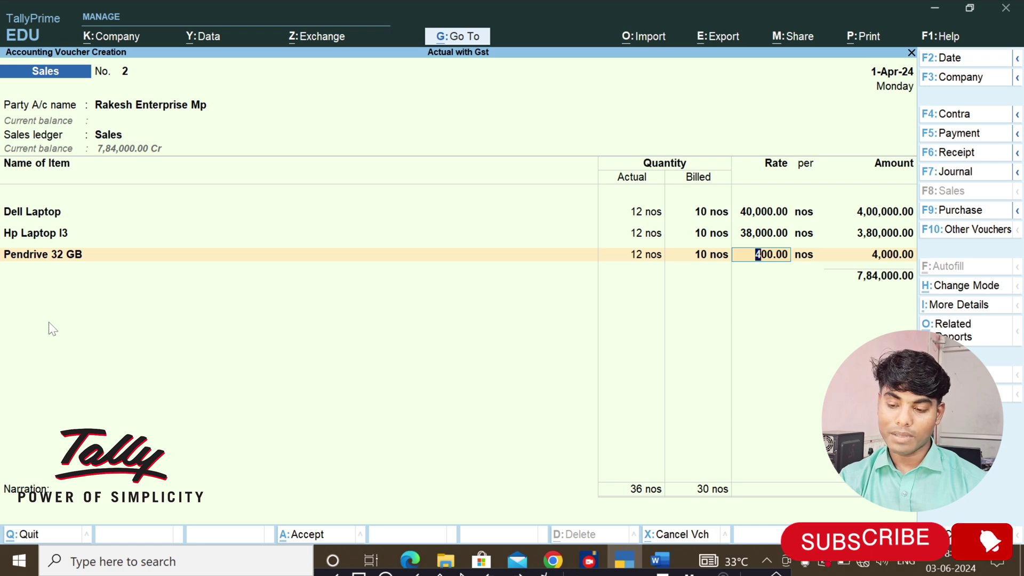
{"action": "key", "text": "Return"}
{"action": "key", "text": "Return"}
{"action": "key", "text": "Return"}
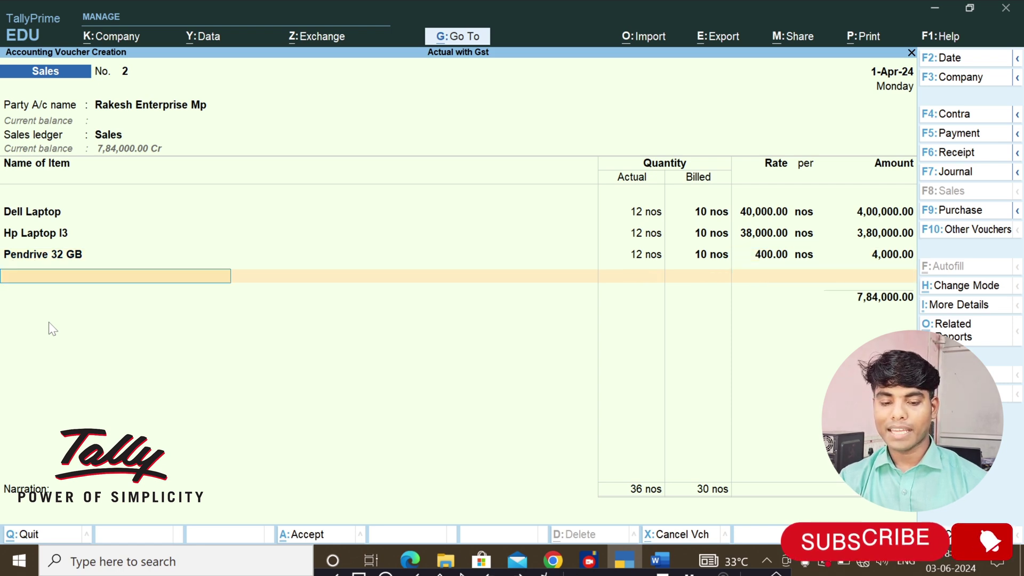
{"action": "key", "text": "Return"}
{"action": "type", "text": "C"}
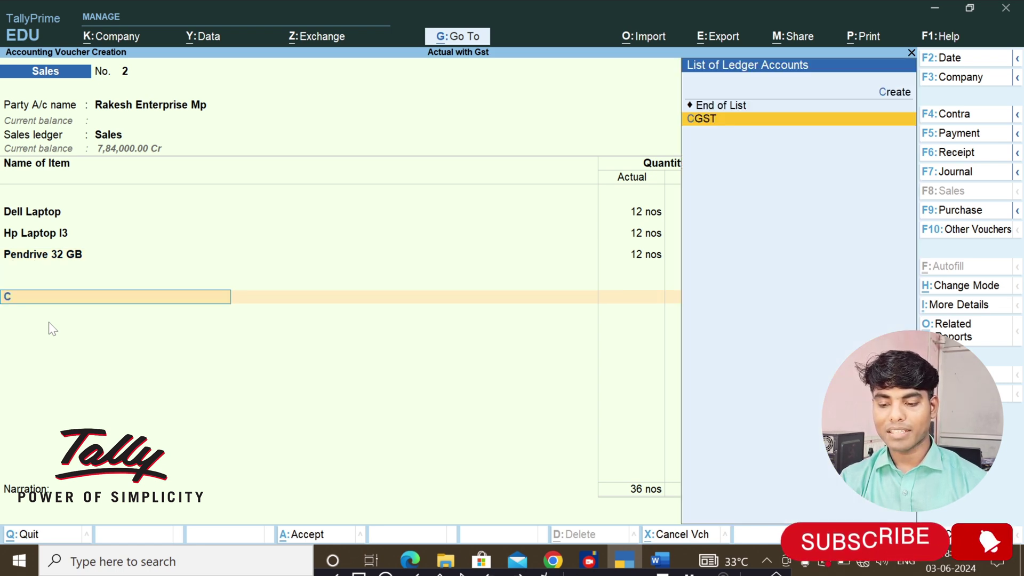
{"action": "key", "text": "Return"}
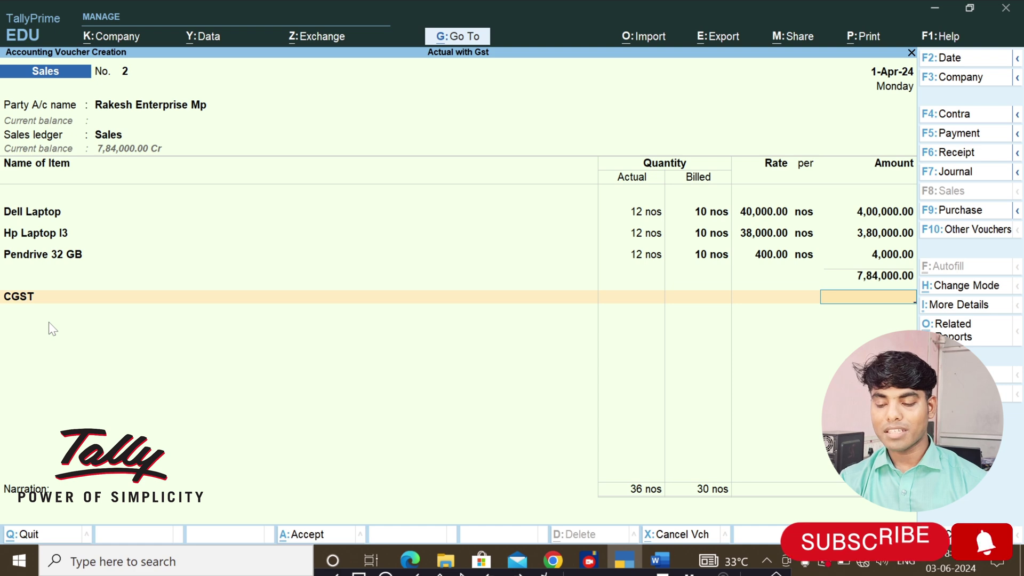
{"action": "key", "text": "BackSpace"}
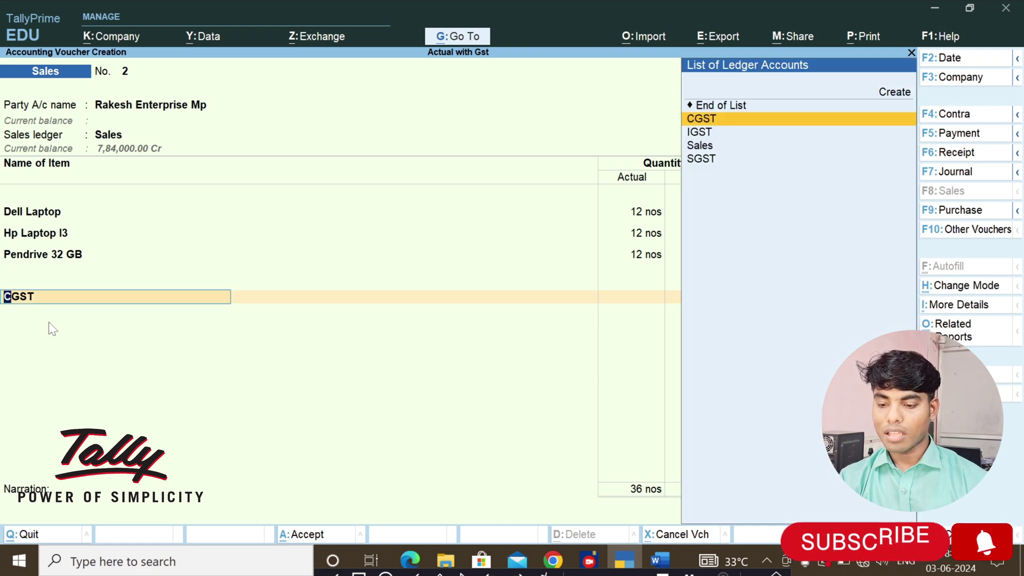
Step: Add the IGST ledger with its calculated amount to the sales voucher and end the ledger list
{"action": "key", "text": "Down"}
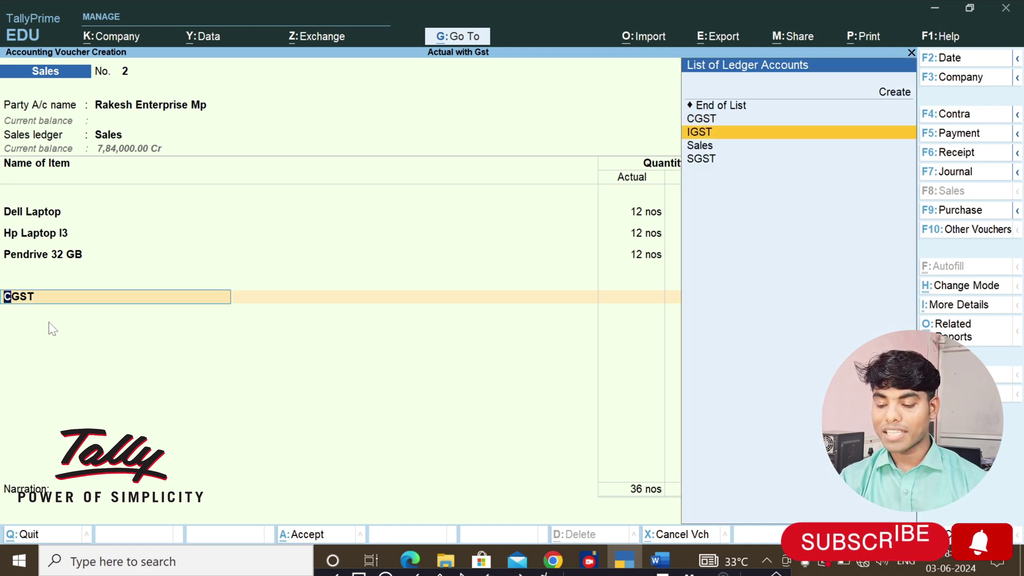
{"action": "key", "text": "Return"}
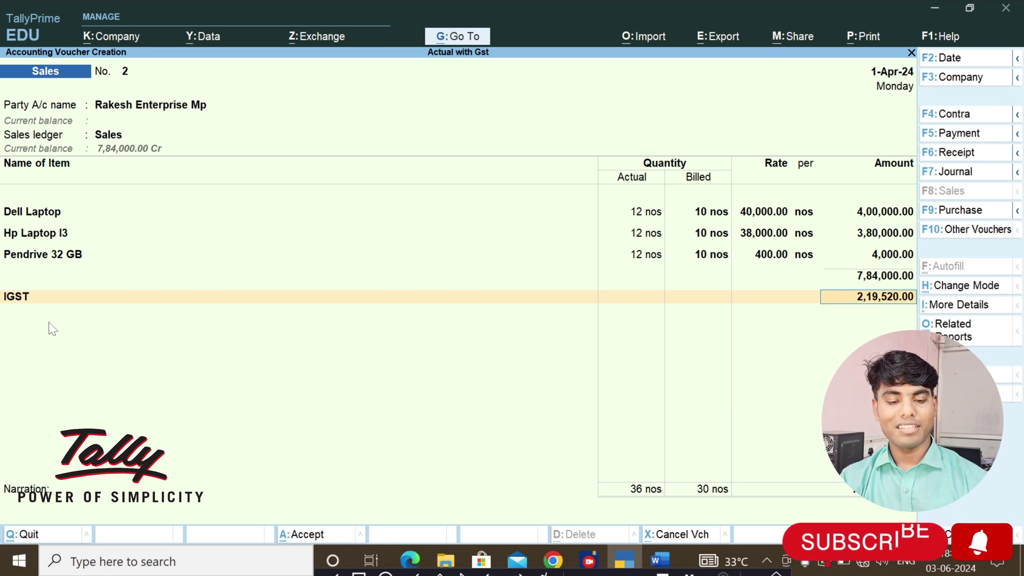
{"action": "key", "text": "Return"}
{"action": "key", "text": "Return"}
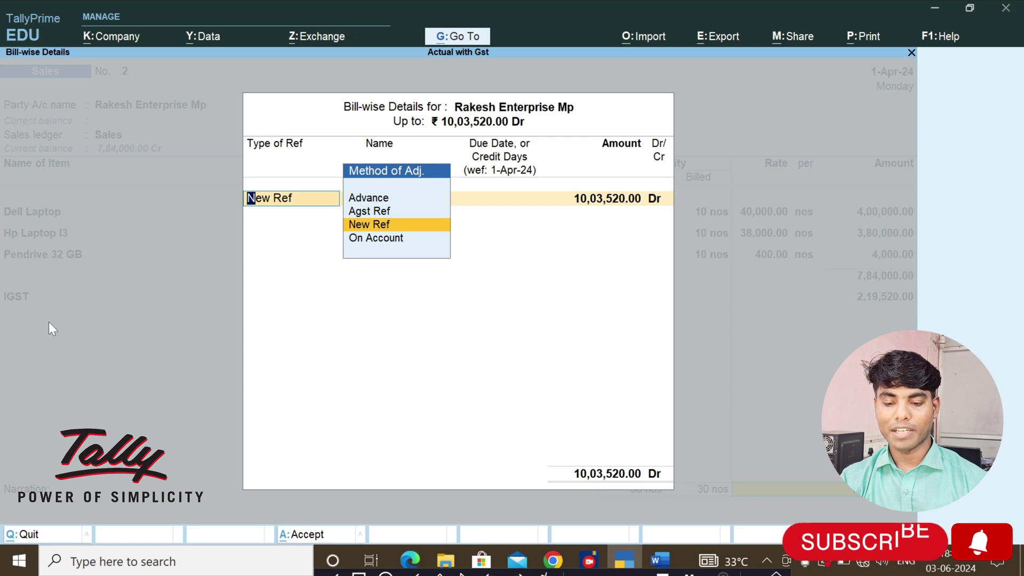
Step: Accept the bill-wise details for Rakesh Enterprise Mp as New Ref, leave the narration blank and save the sales voucher
{"action": "key", "text": "Return"}
{"action": "key", "text": "Return"}
{"action": "key", "text": "Return"}
{"action": "key", "text": "Return"}
{"action": "key", "text": "Return"}
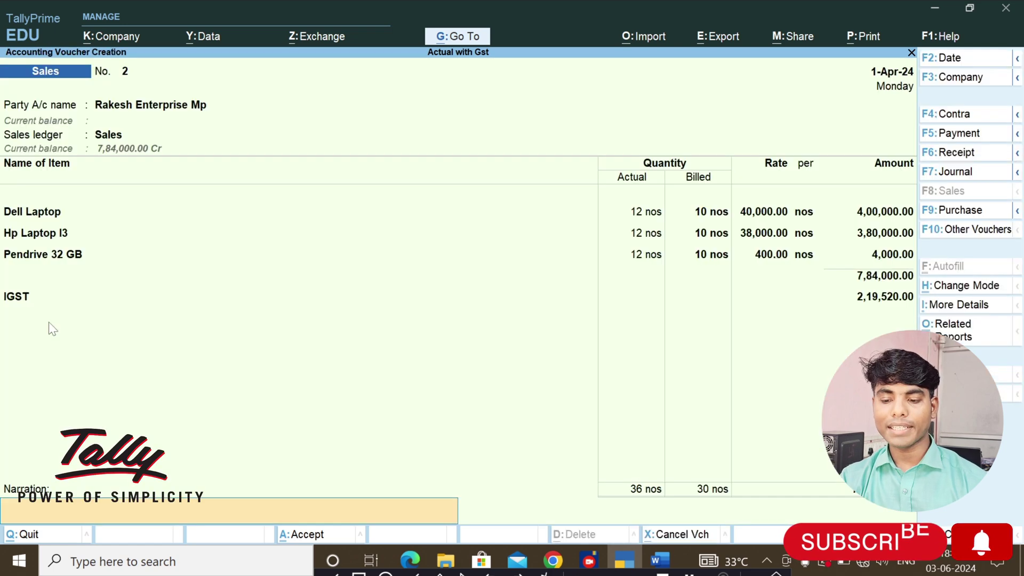
{"action": "key", "text": "Return"}
{"action": "key", "text": "Return"}
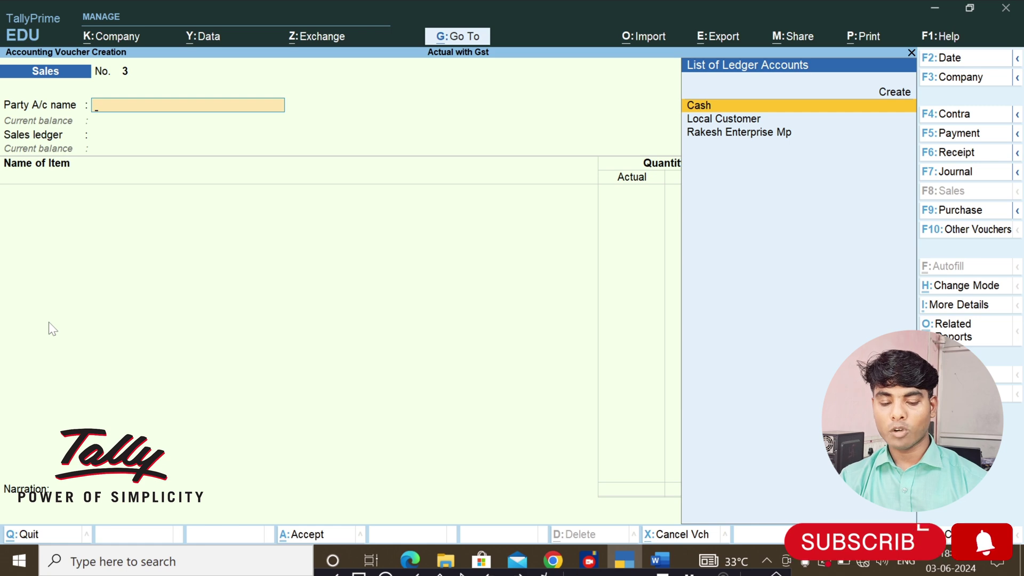
Step: Leave voucher entry and open the Local Customer sales voucher from the Day Book
{"action": "key", "text": "Escape"}
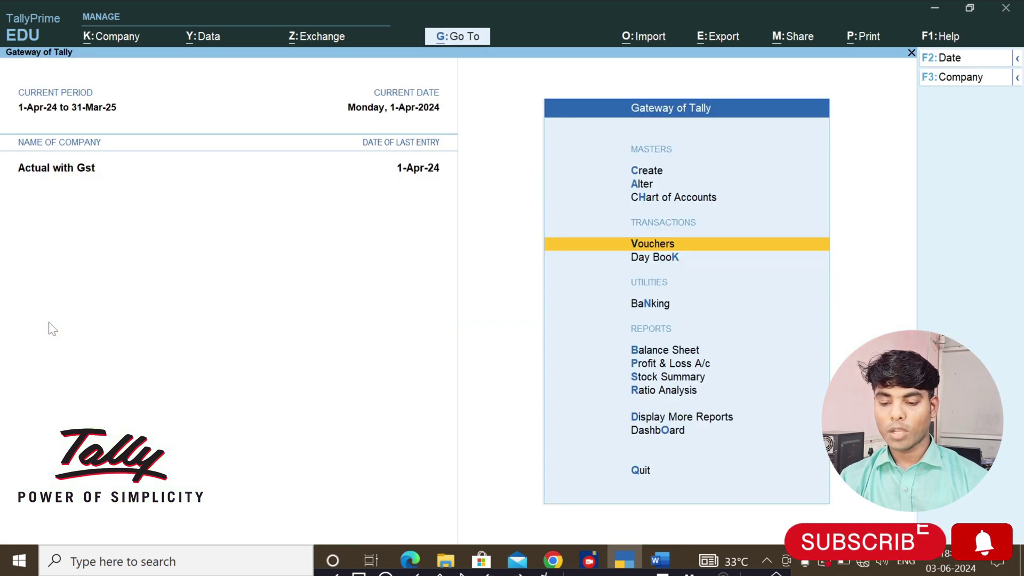
{"action": "left_click", "coordinate": [646, 418]}
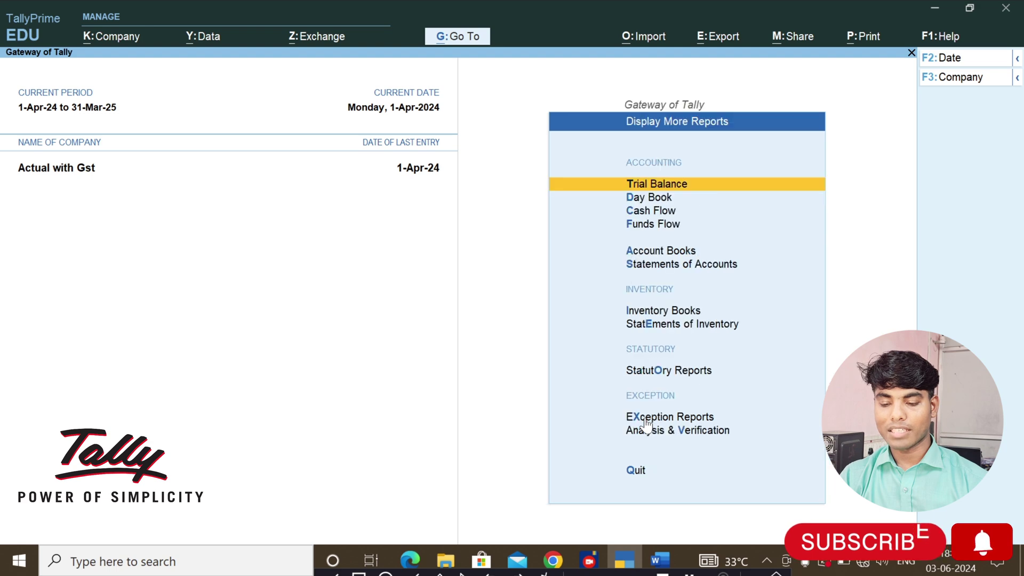
{"action": "left_click", "coordinate": [649, 198]}
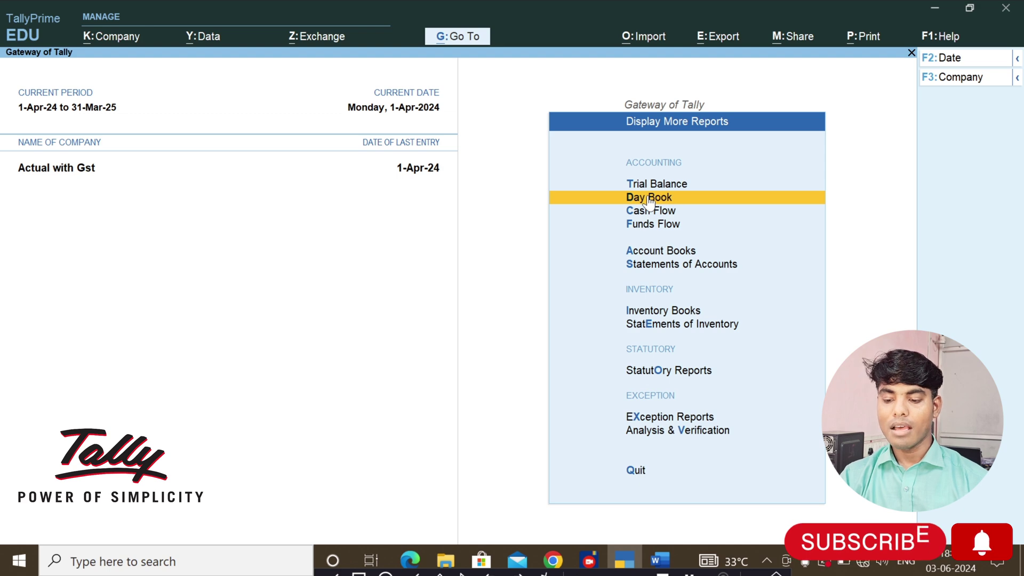
{"action": "left_click", "coordinate": [649, 199]}
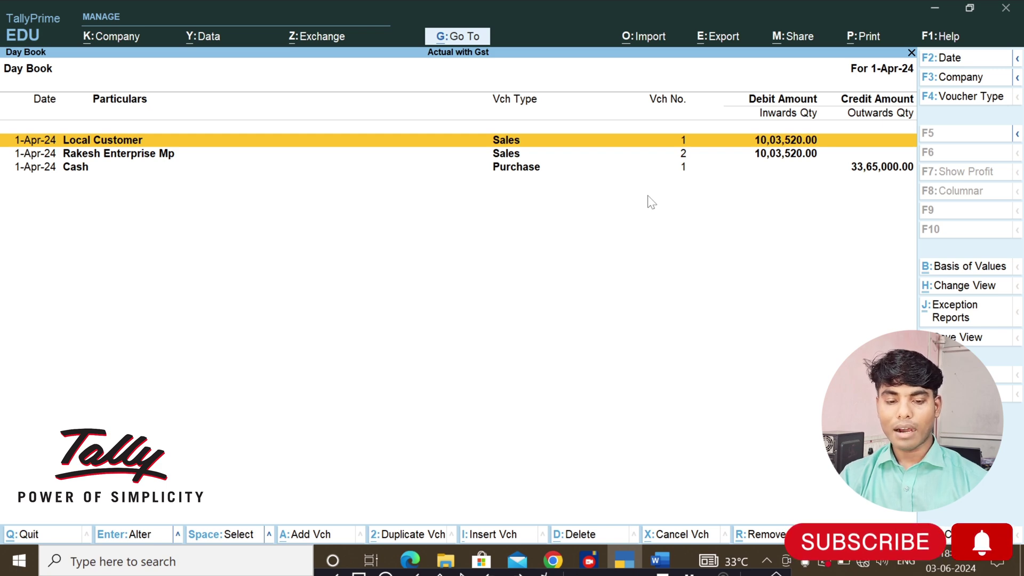
{"action": "key", "text": "Return"}
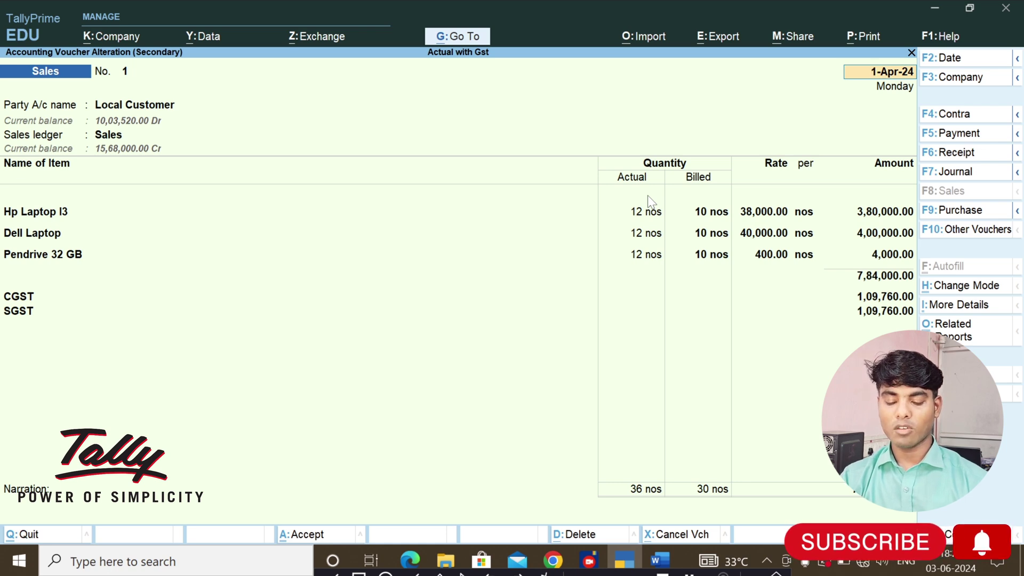
Step: Preview the Local Customer tax invoice, examine its shipped and billed quantities and GST amounts enlarged, and close the preview
{"action": "key", "text": "ctrl"}
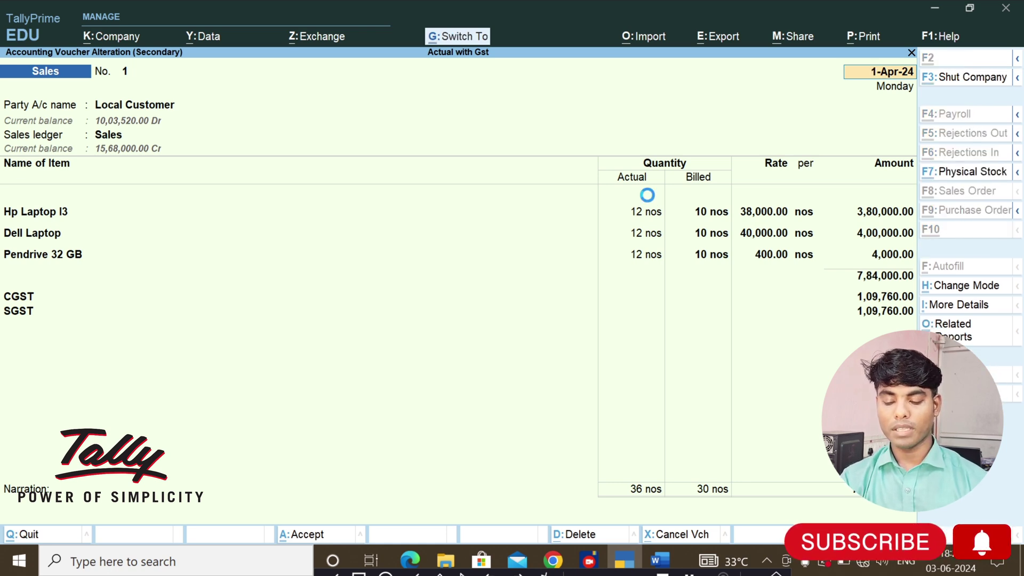
{"action": "key", "text": "ctrl+p"}
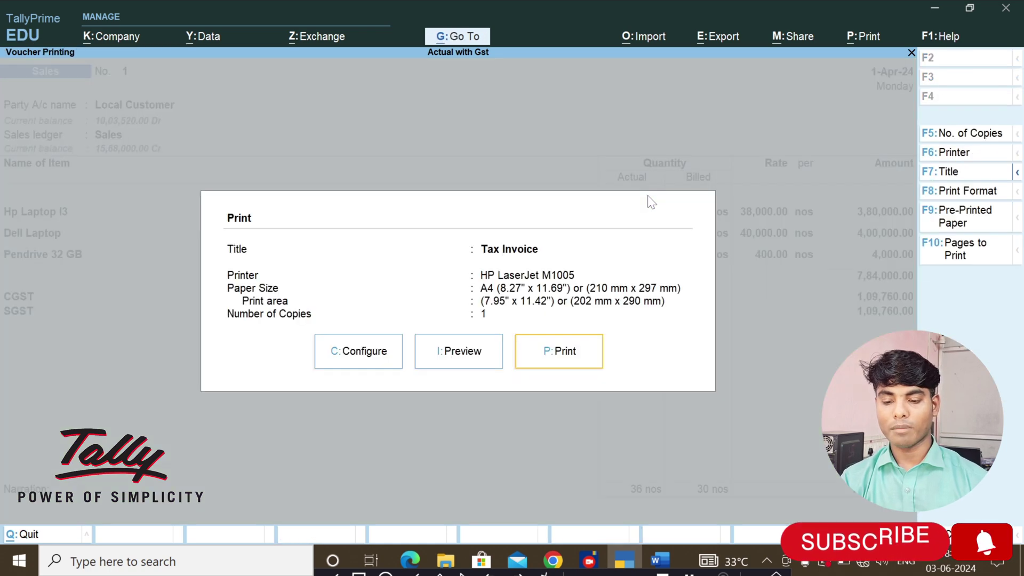
{"action": "left_click", "coordinate": [466, 361]}
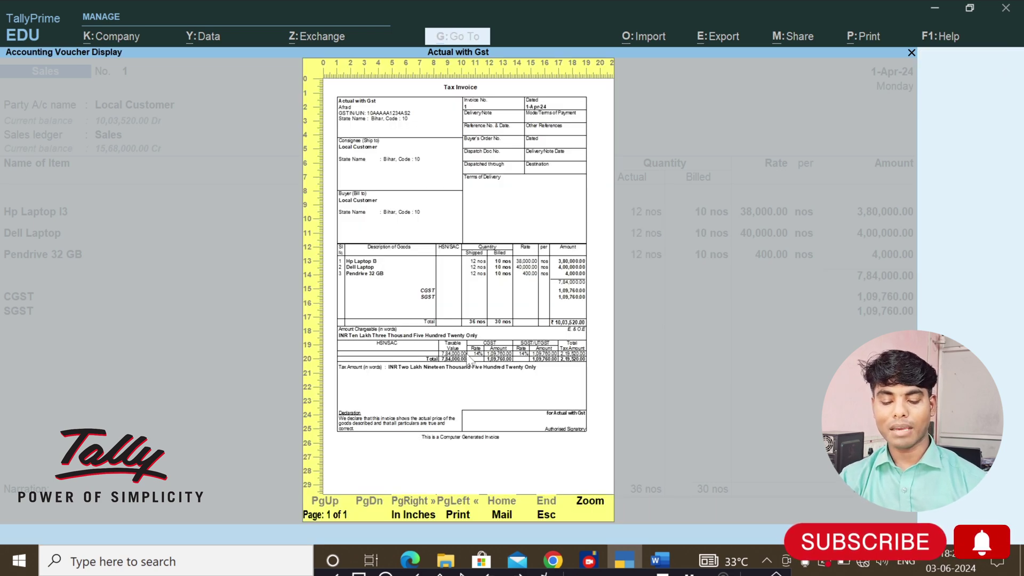
{"action": "key", "text": "alt+z"}
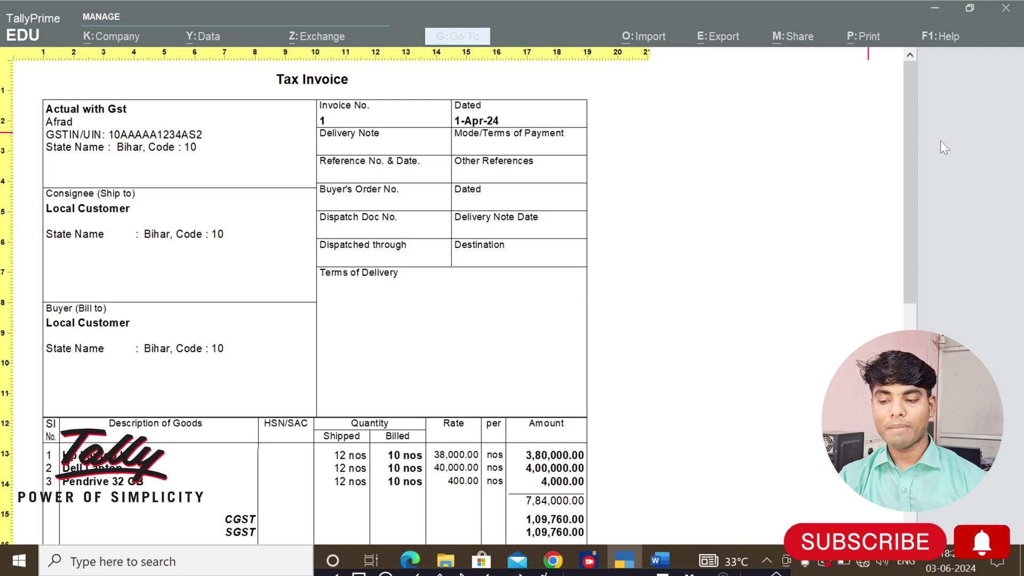
{"action": "left_click_drag", "start_coordinate": [906, 152], "coordinate": [919, 253]}
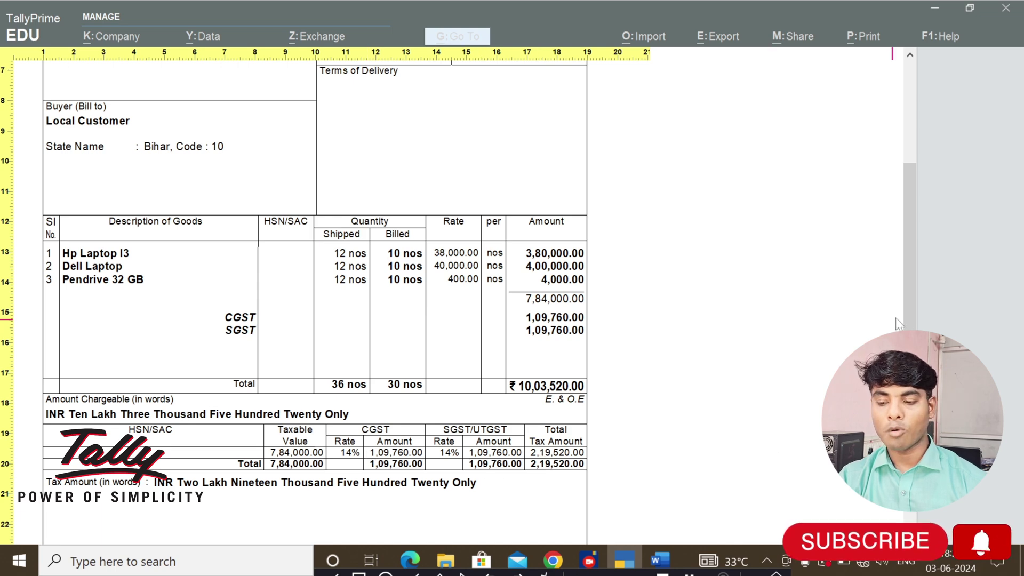
{"action": "left_click_drag", "start_coordinate": [907, 317], "coordinate": [888, 164]}
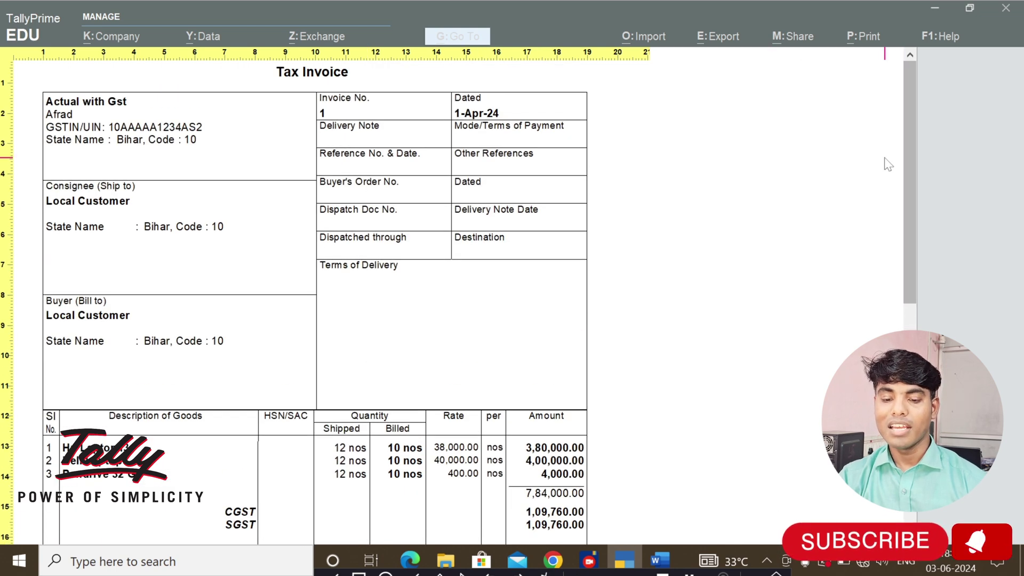
{"action": "key", "text": "Escape"}
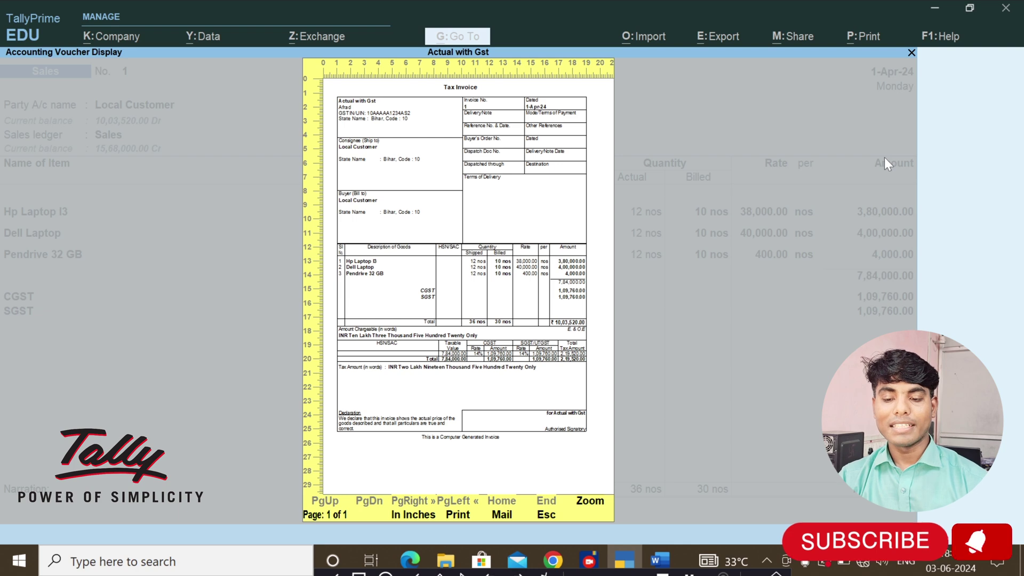
{"action": "key", "text": "Escape"}
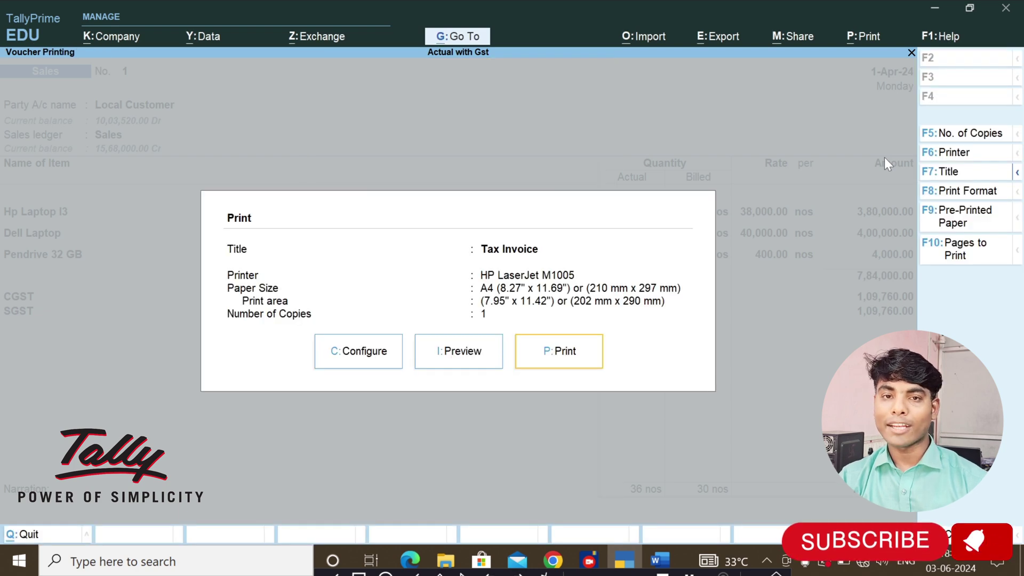